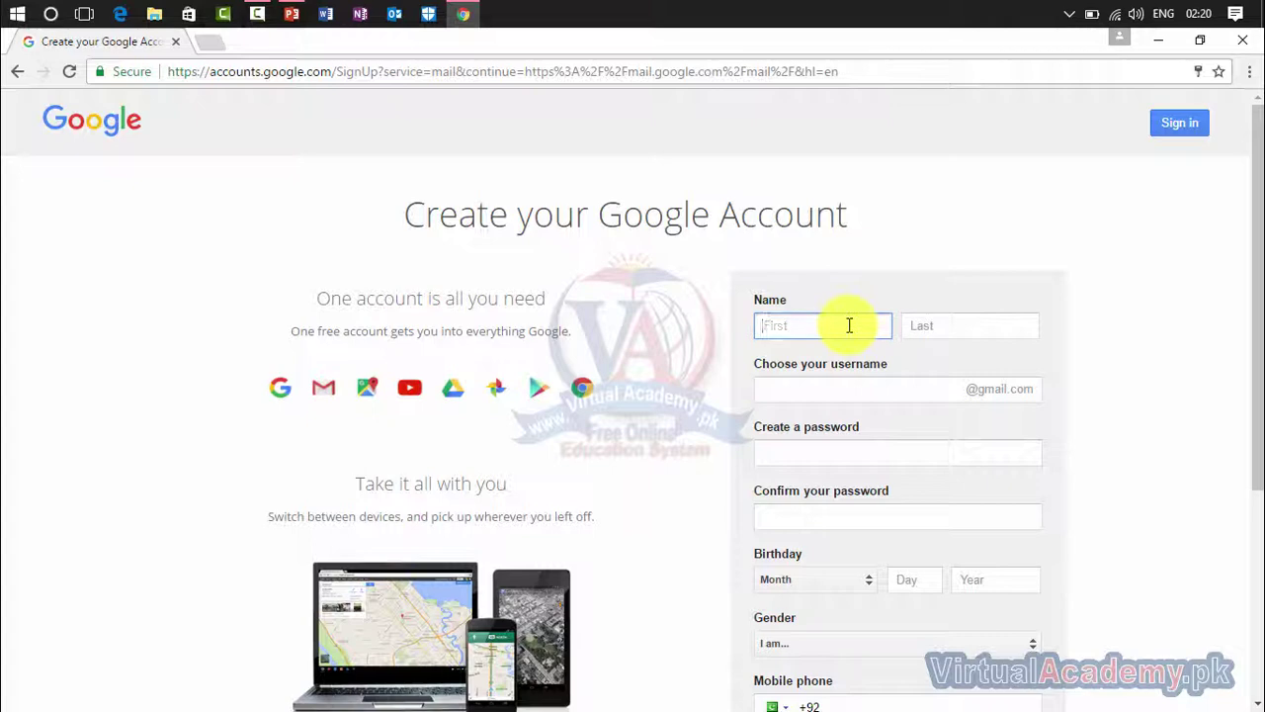
- Enter the name Online Earning, choose a username, and type the password twice
type("Online")
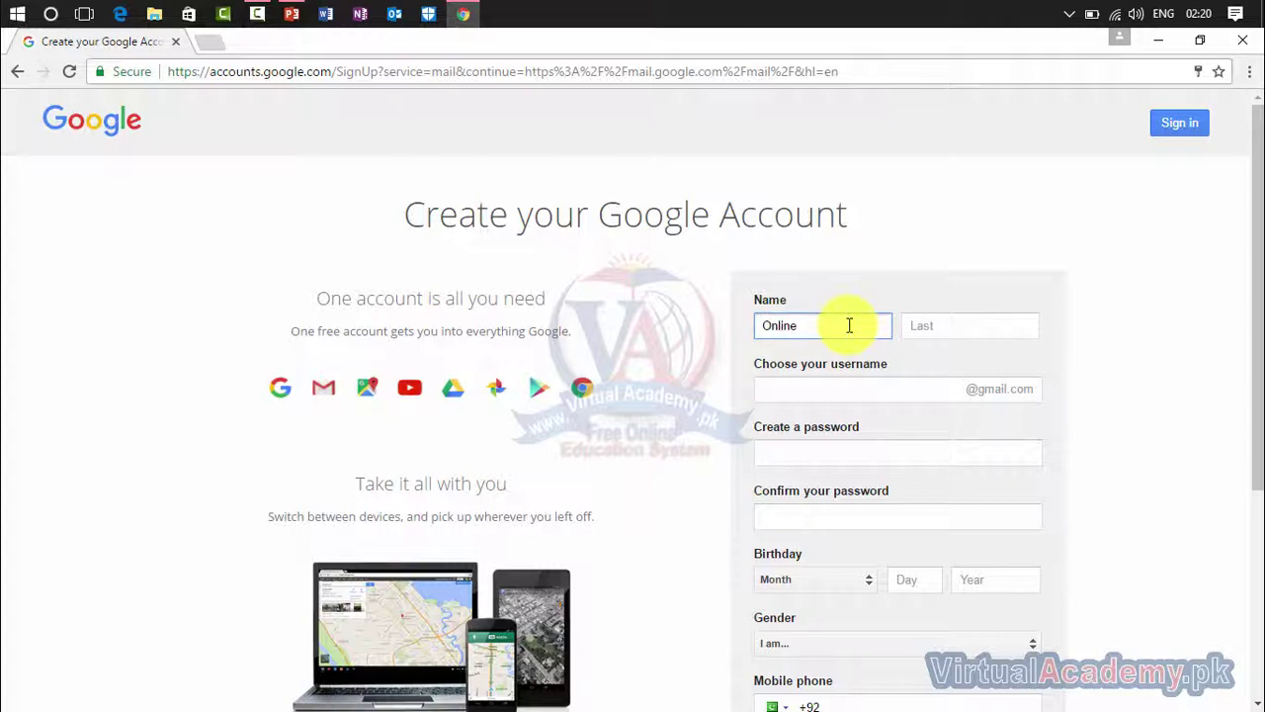
key("Tab")
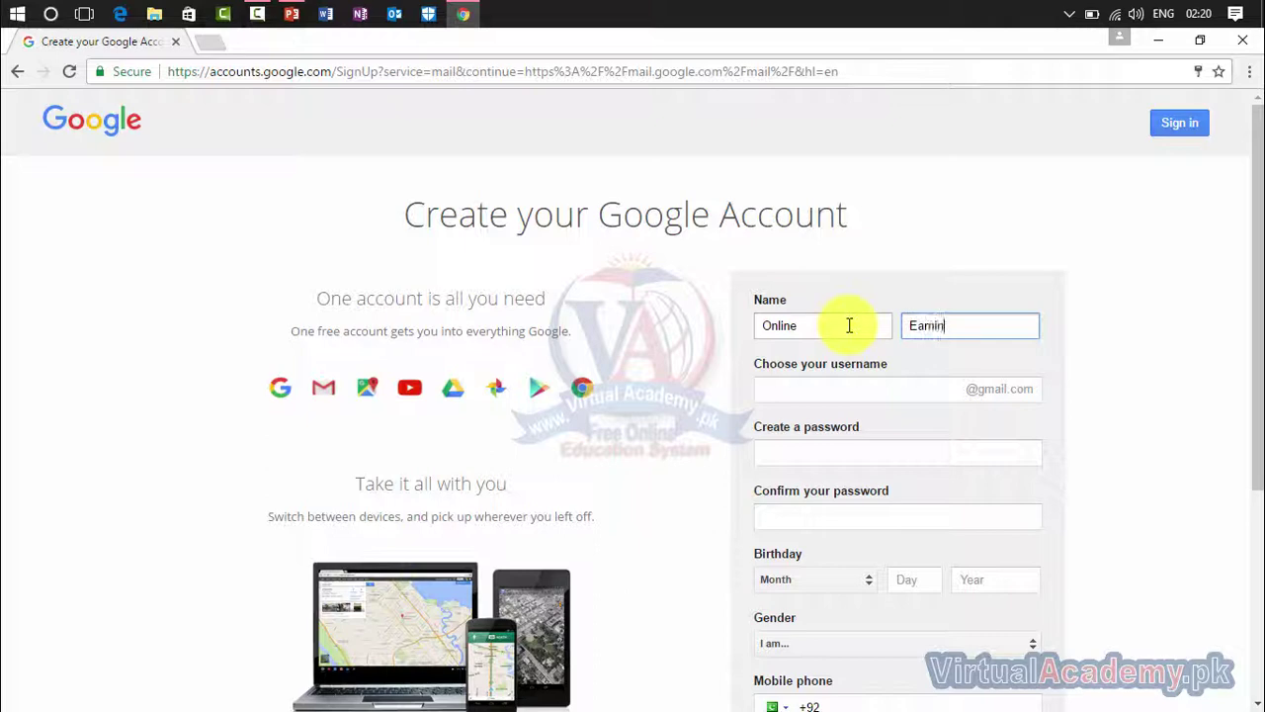
key("Tab")
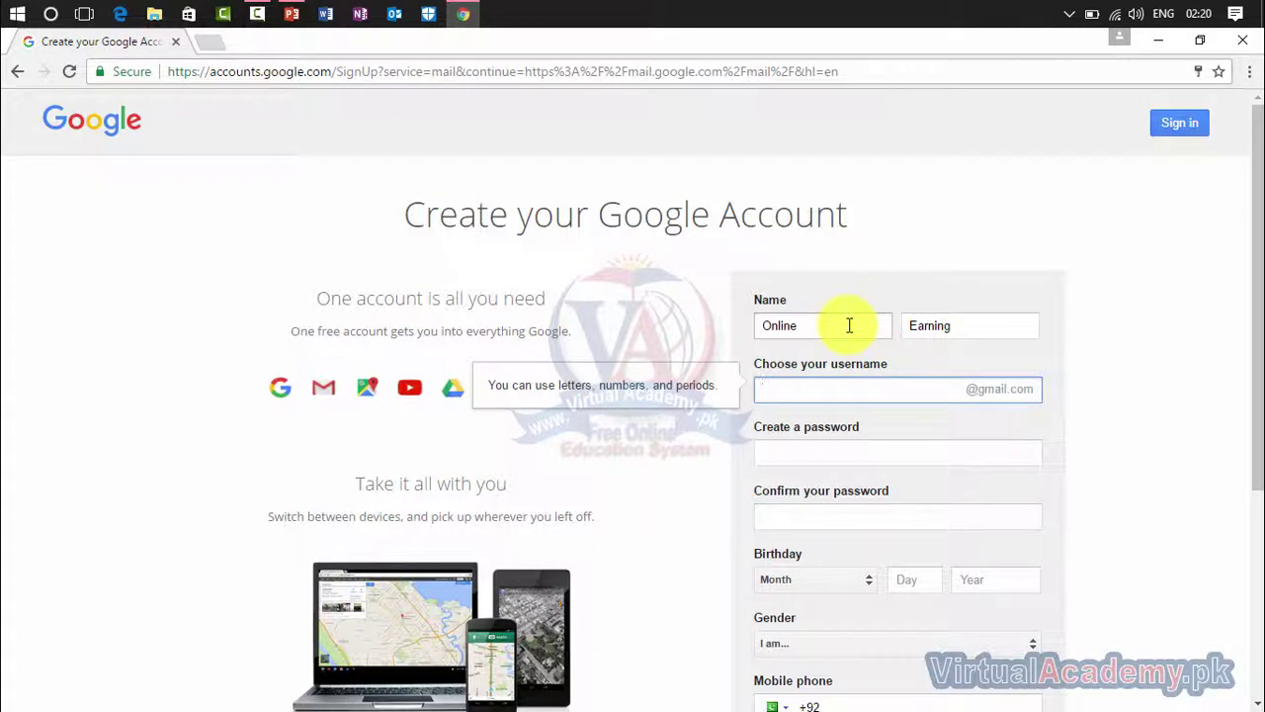
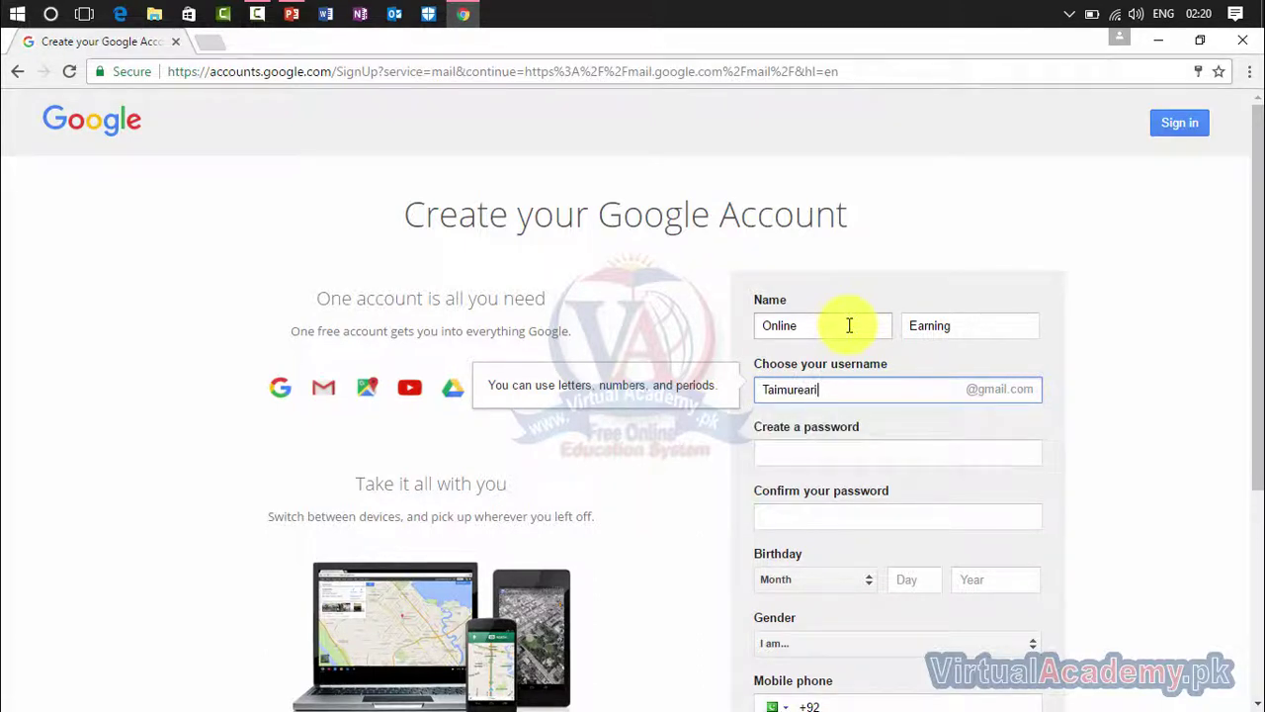
left_click(898, 452)
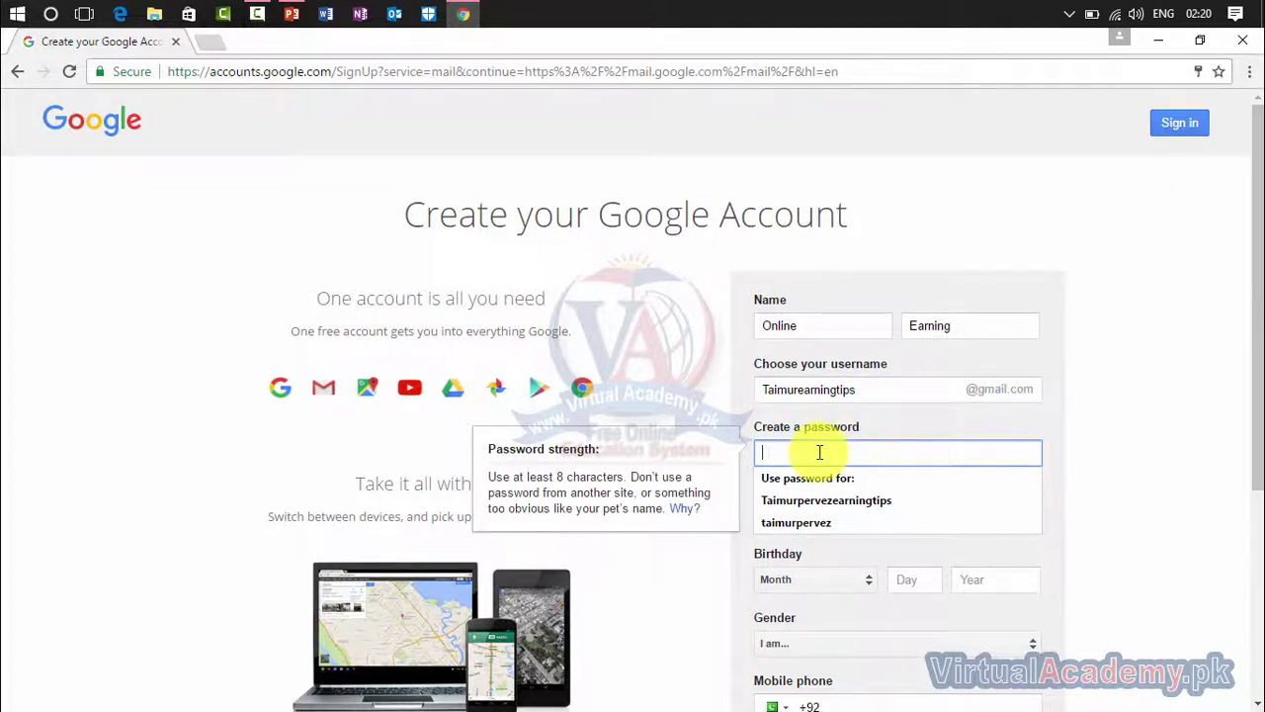
type("4")
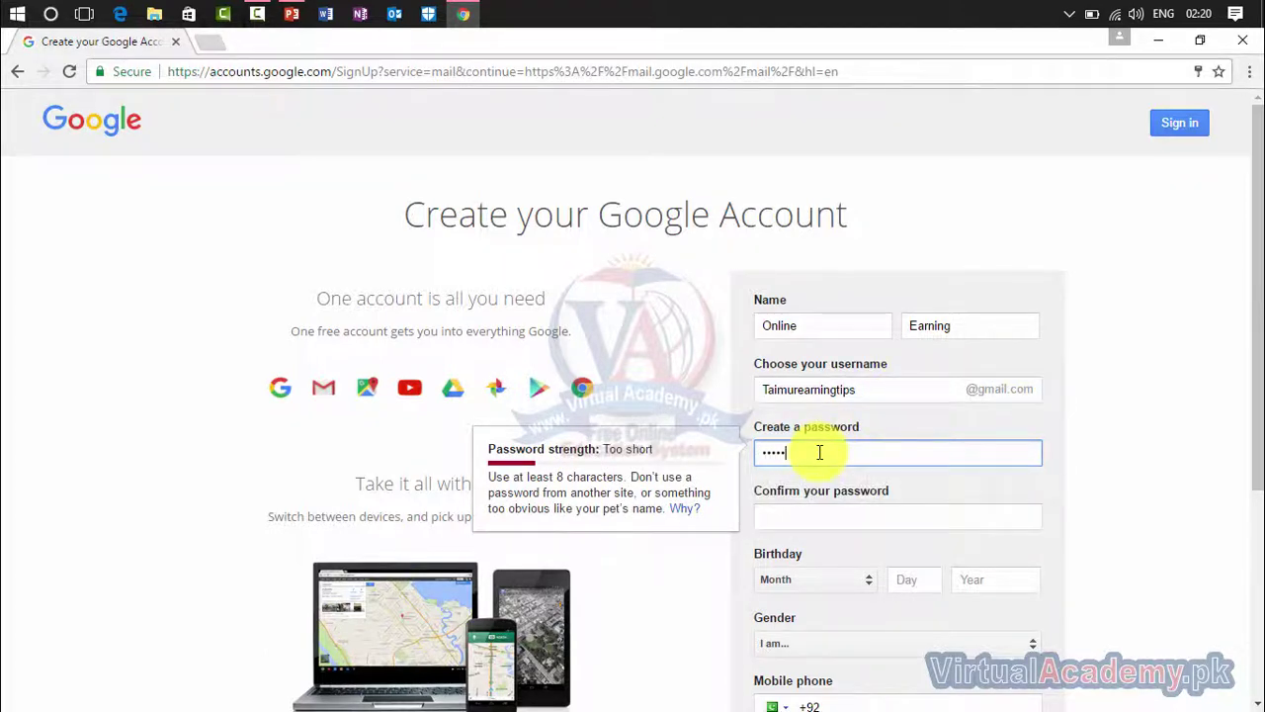
type("••")
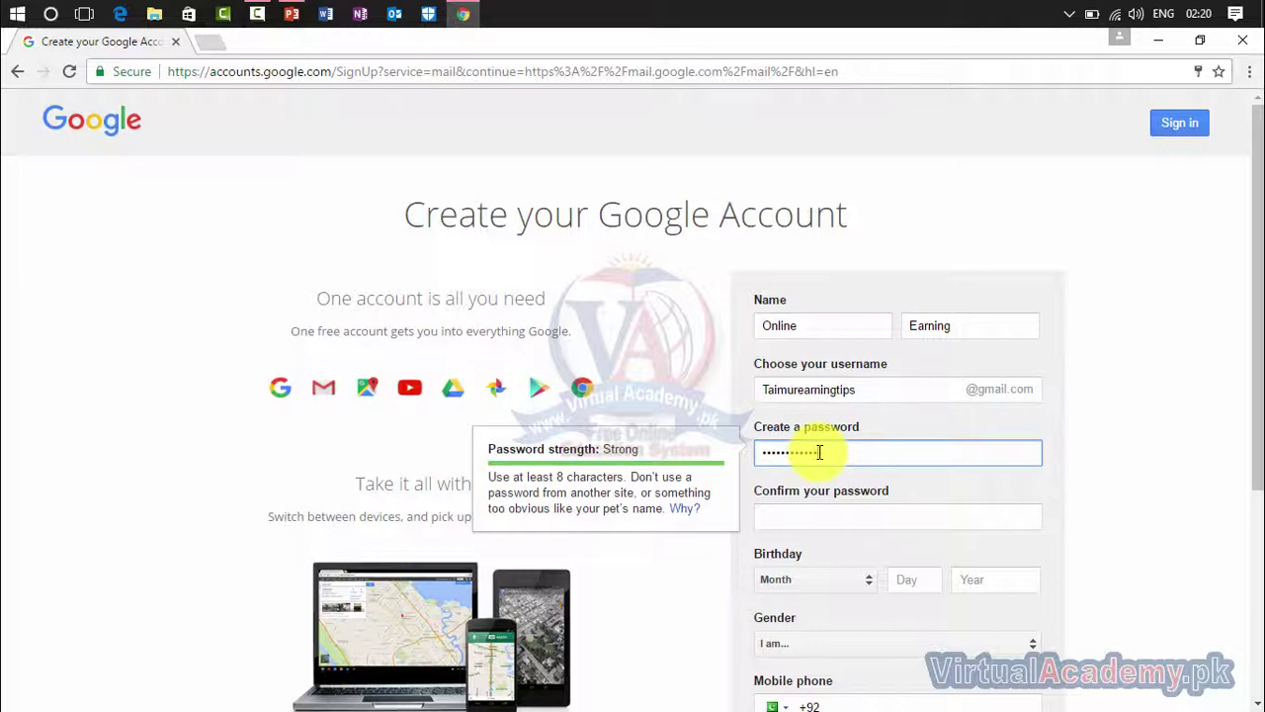
left_click(821, 512)
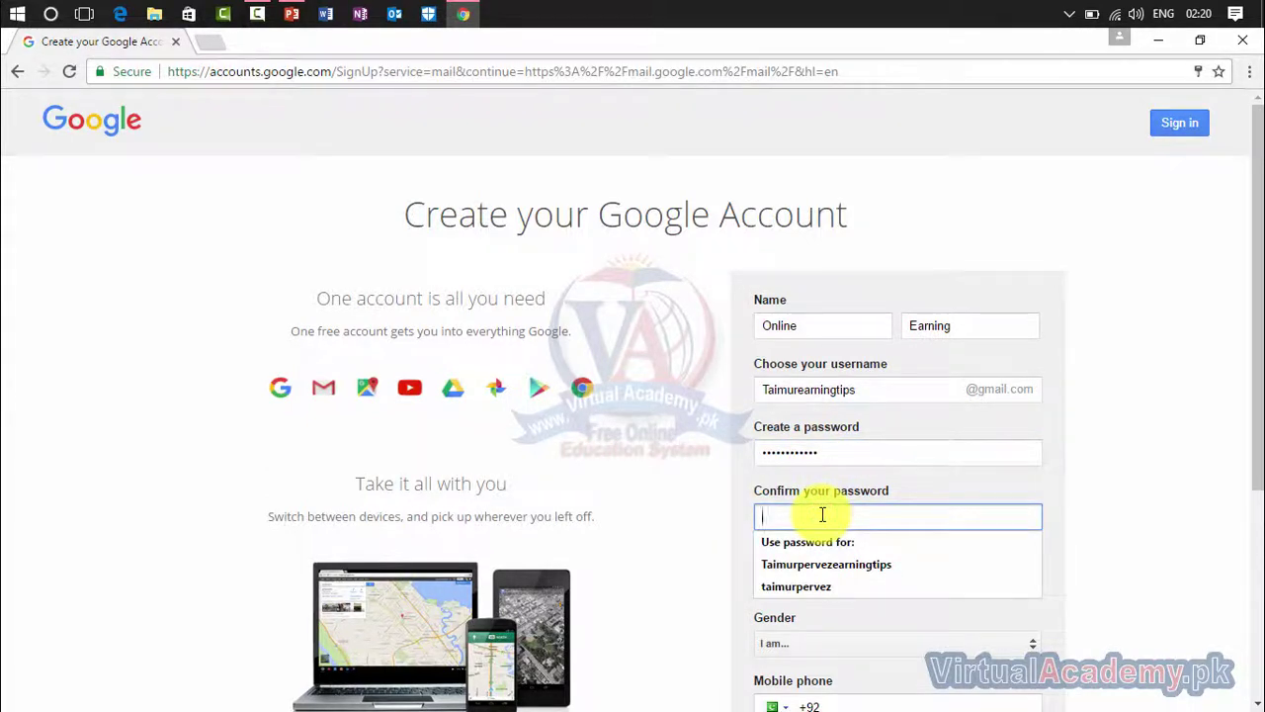
type("•")
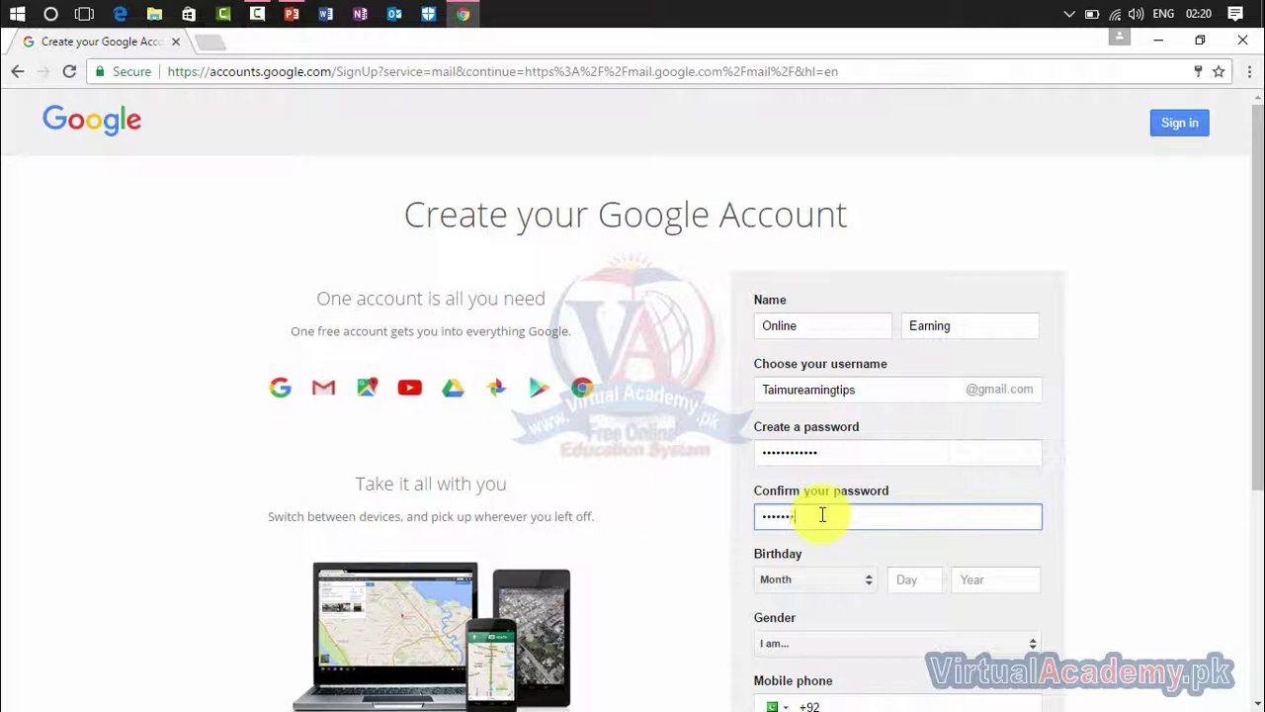
- Set the birthday to April 20, 1990 and the gender to Male
left_click(806, 580)
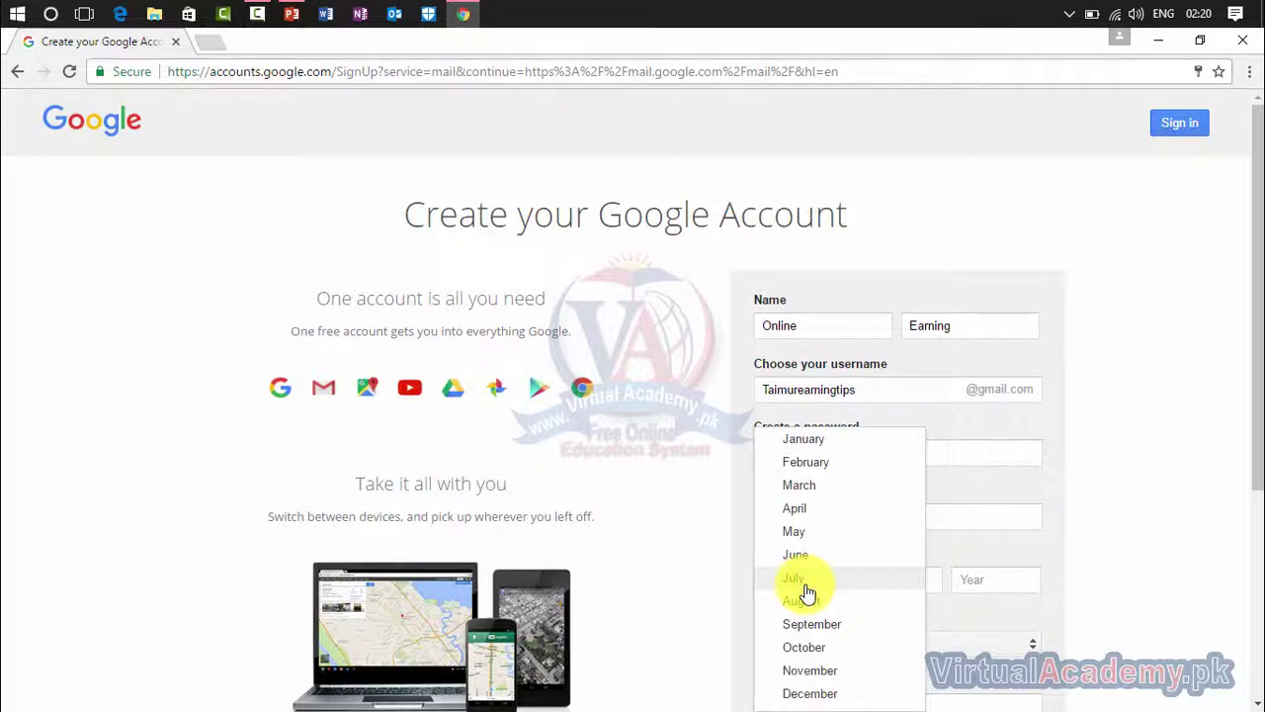
left_click(818, 512)
left_click(897, 584)
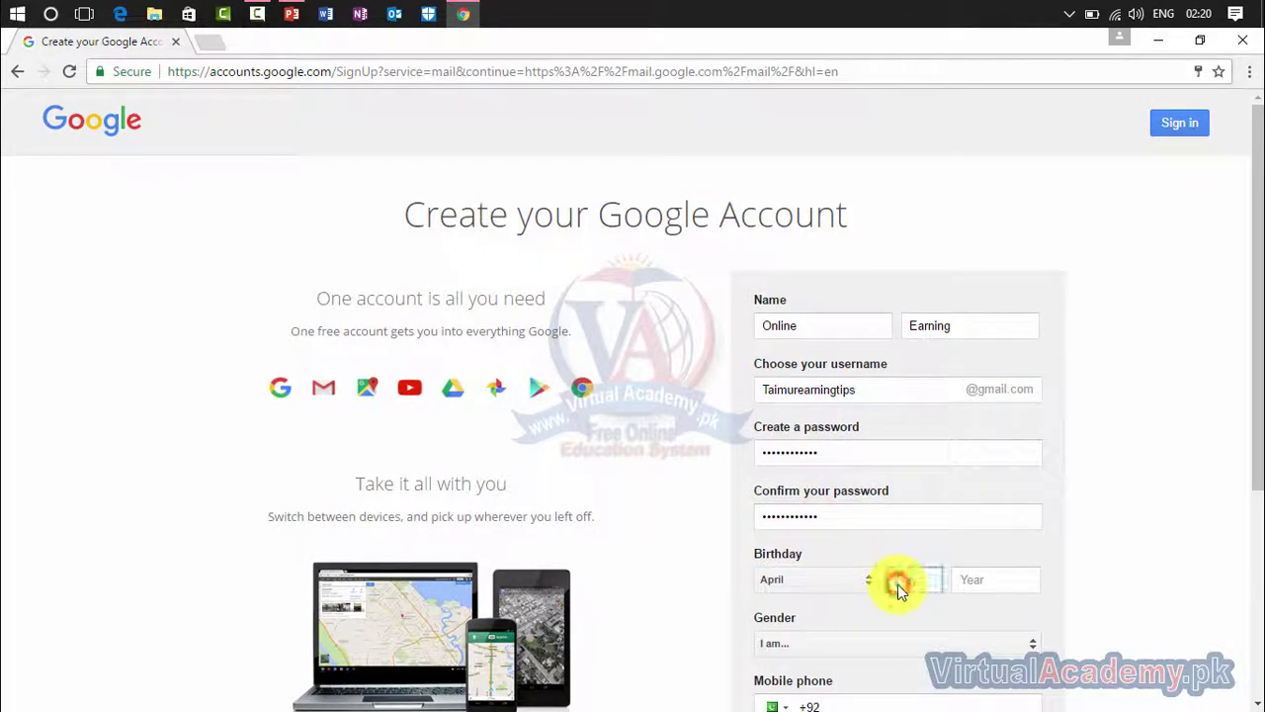
type("20")
key("Tab")
type("1990")
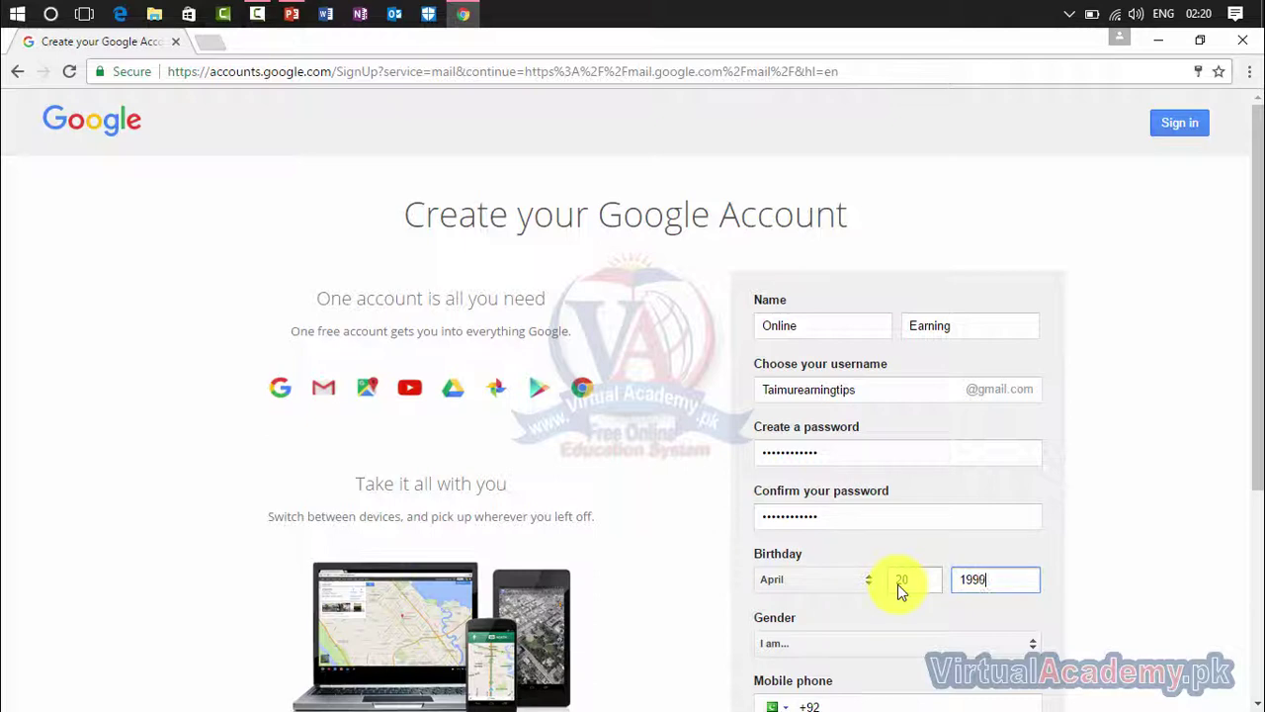
key("Tab")
key("alt+Down")
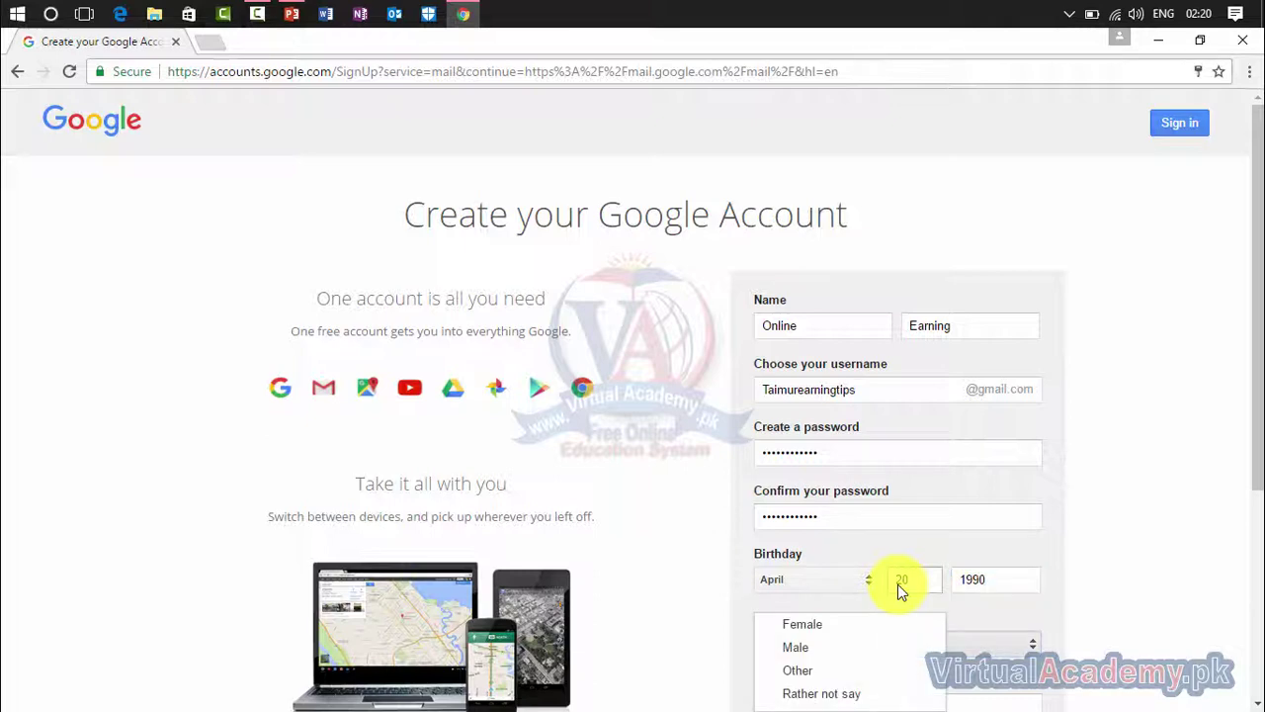
key("Down")
key("Down")
key("Return")
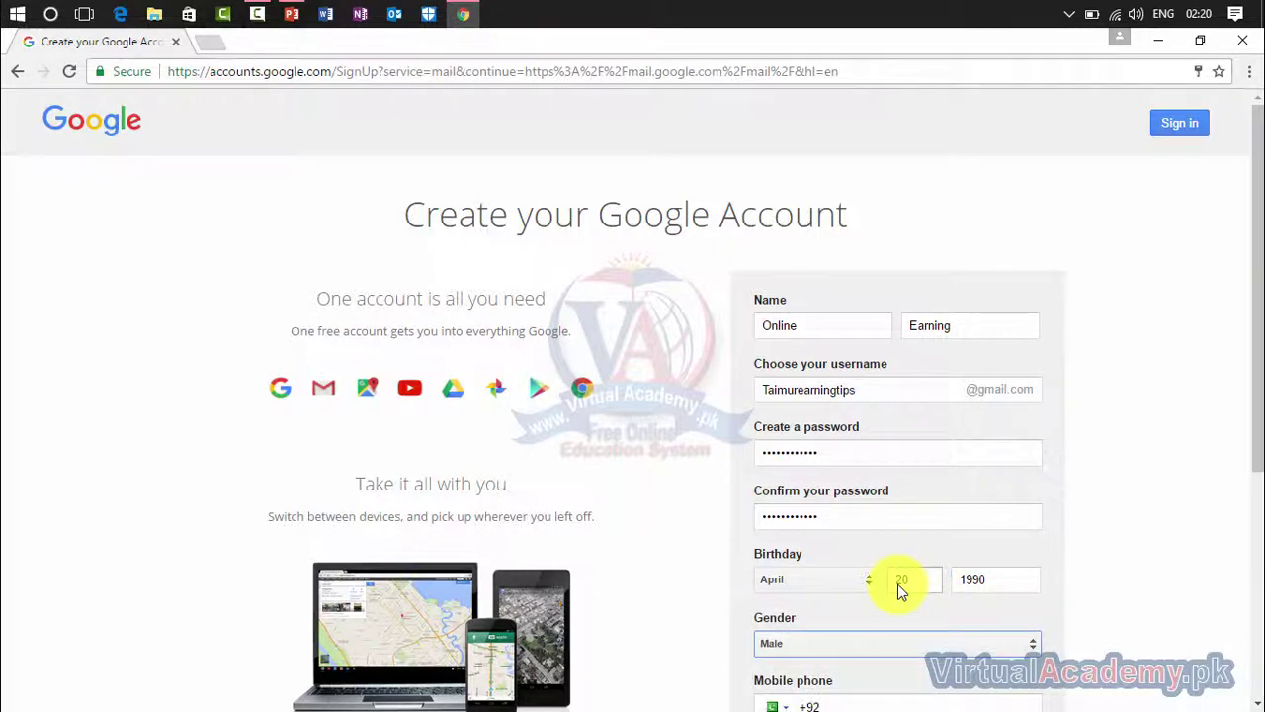
- Enter the mobile phone number and leave the location set to Pakistan
left_click_drag(1251, 325, 1252, 579)
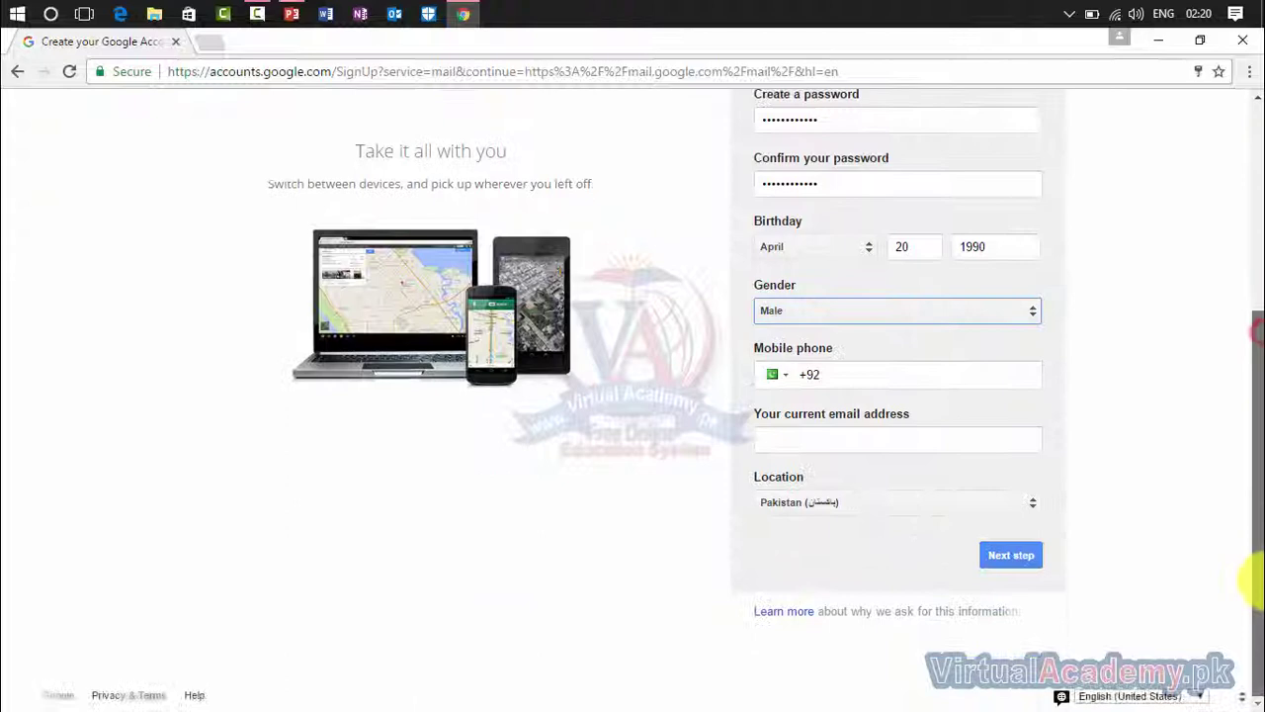
left_click(934, 383)
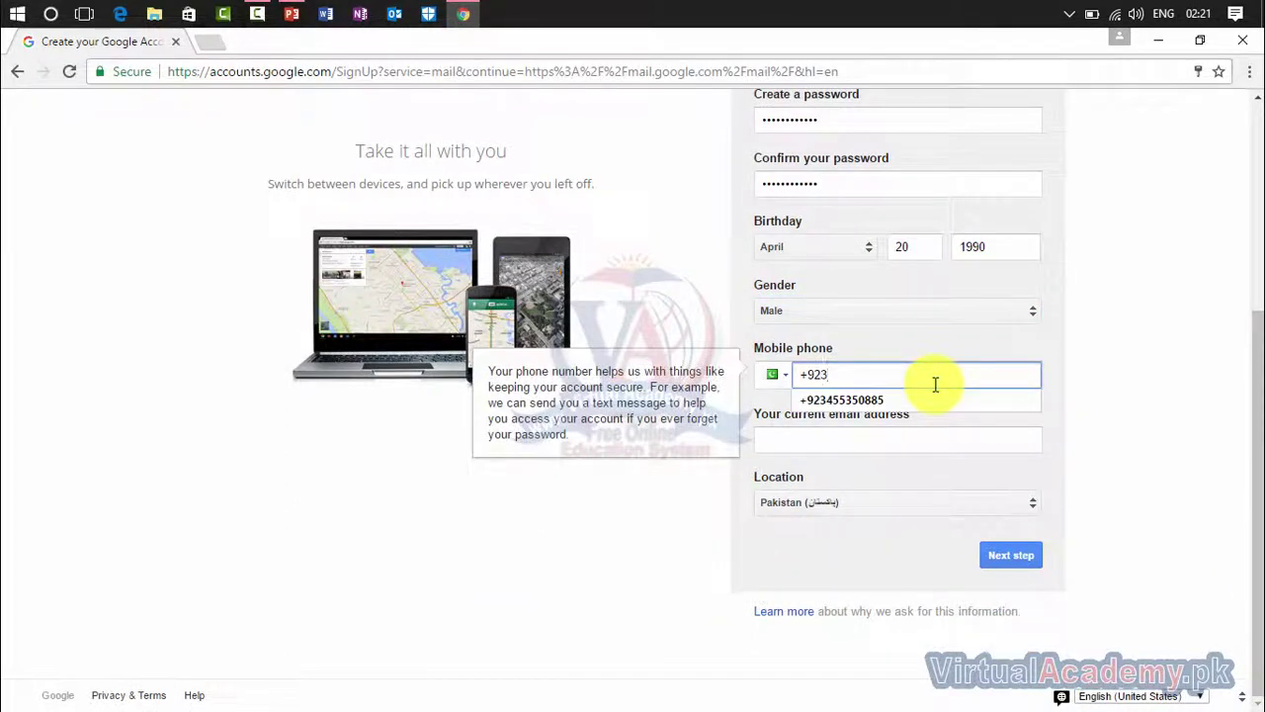
left_click(914, 447)
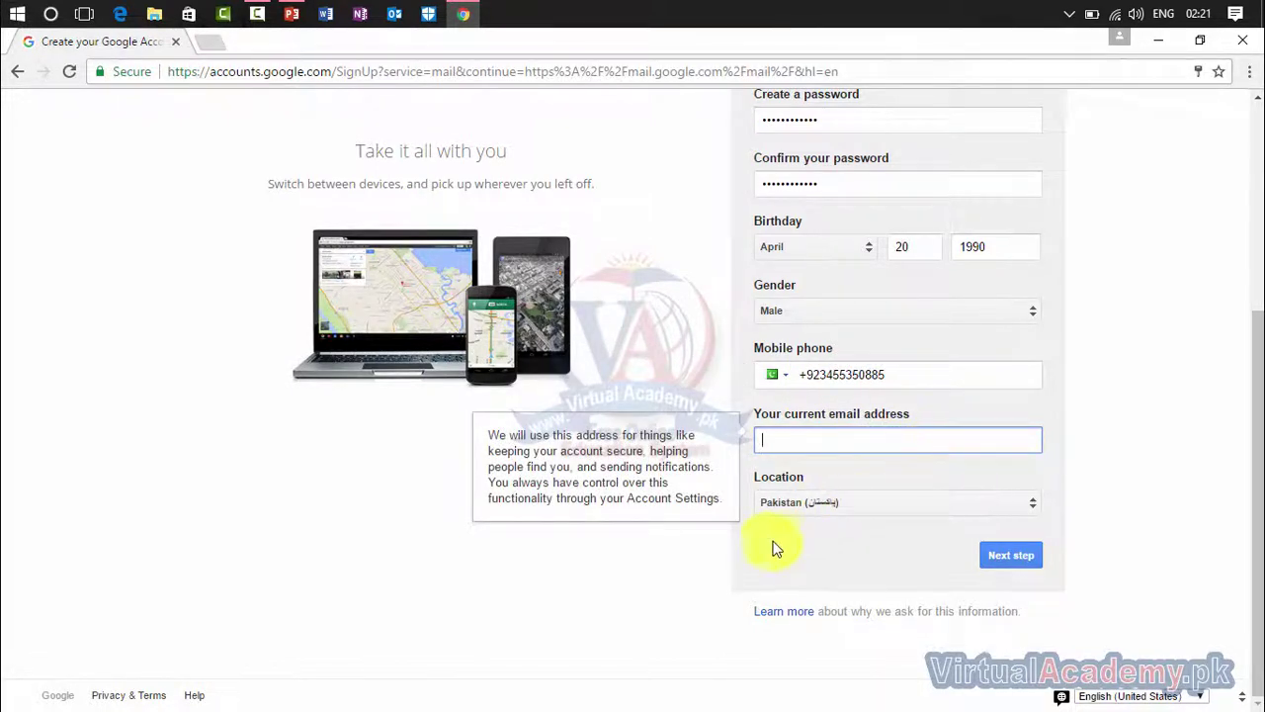
left_click(862, 515)
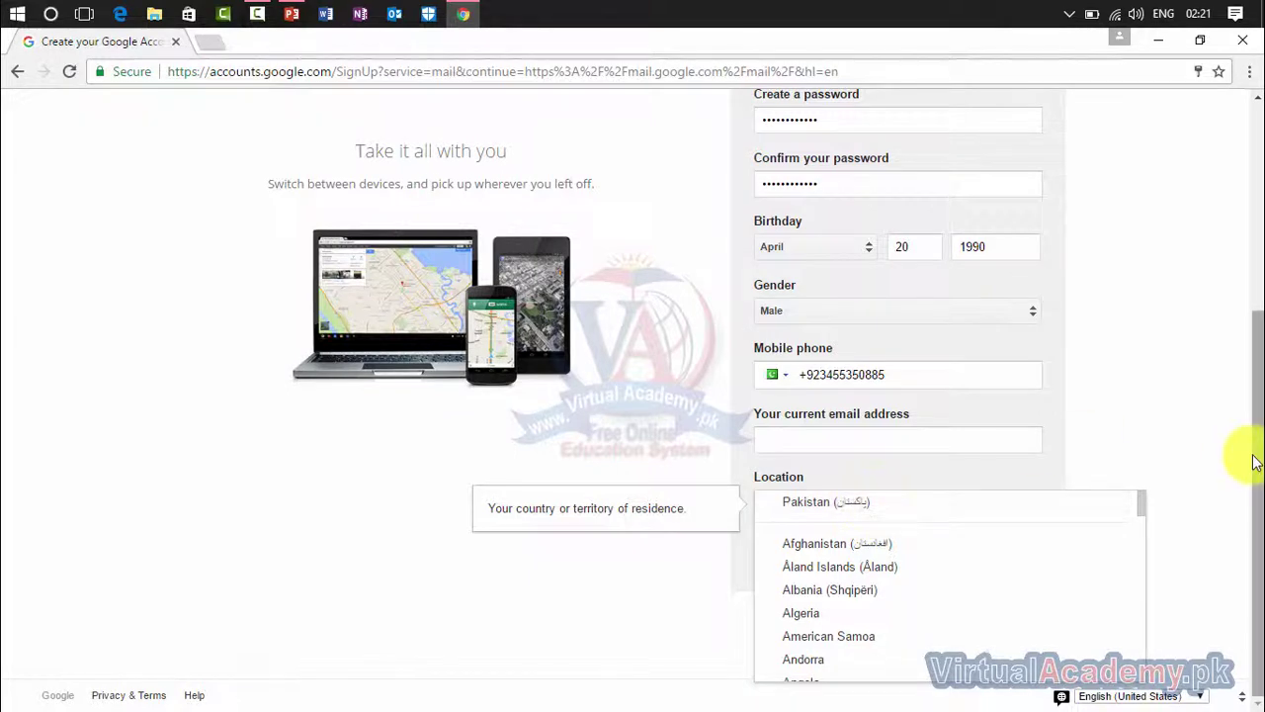
left_click(1205, 424)
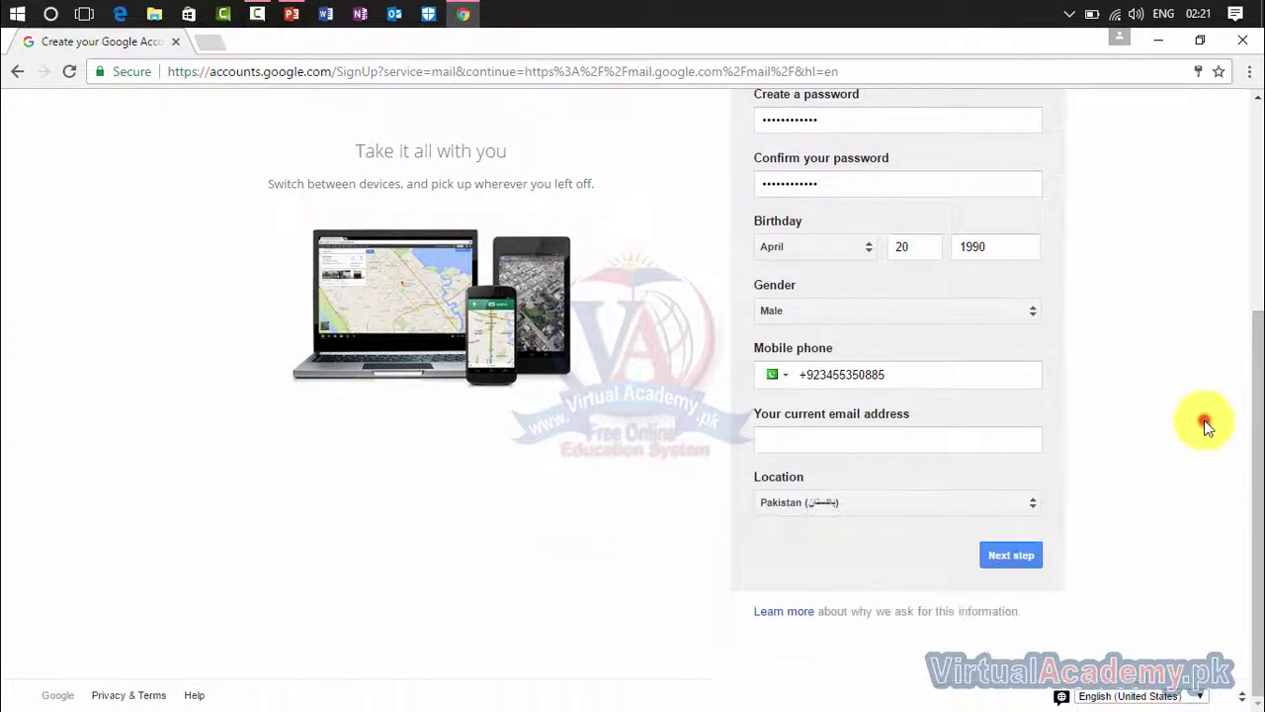
- Go to the next signup step and agree to the Privacy and Terms
left_click(1019, 556)
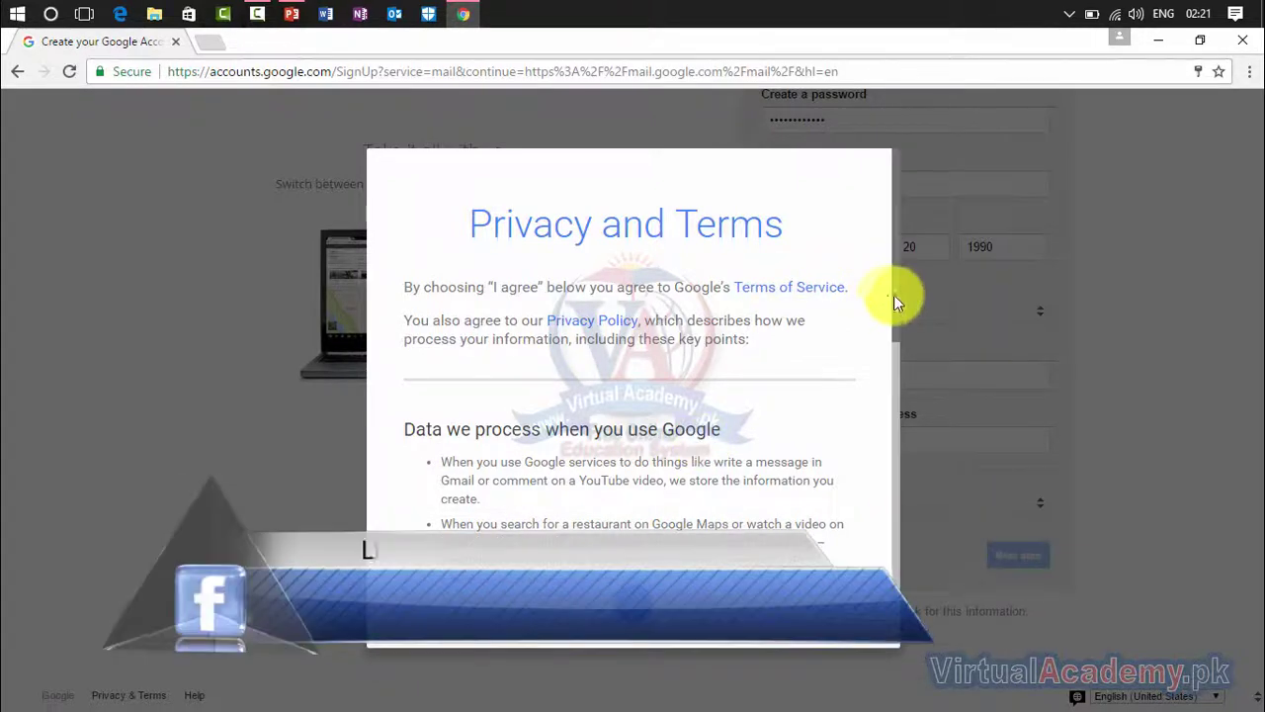
left_click_drag(900, 297, 896, 576)
left_click(828, 630)
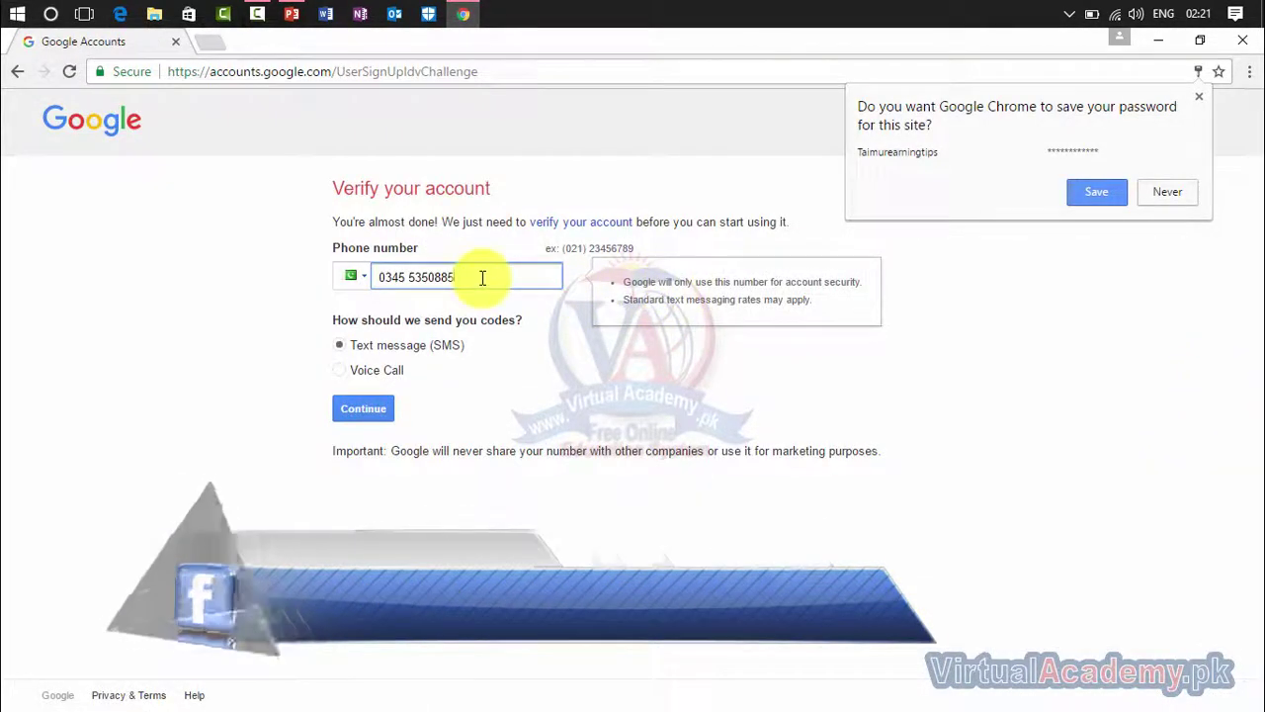
- Check the prefilled phone number and keep text message as the code delivery method
left_click(482, 276)
left_click_drag(481, 277, 367, 283)
double_click(465, 274)
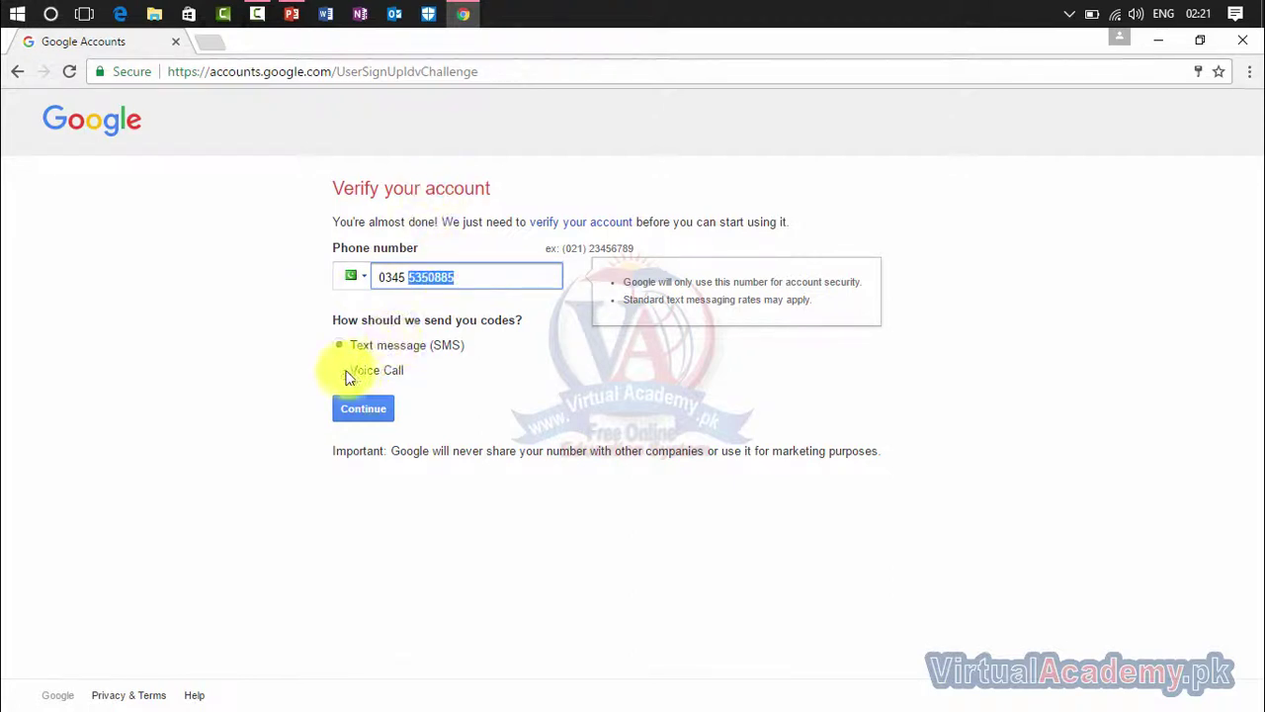
left_click(339, 372)
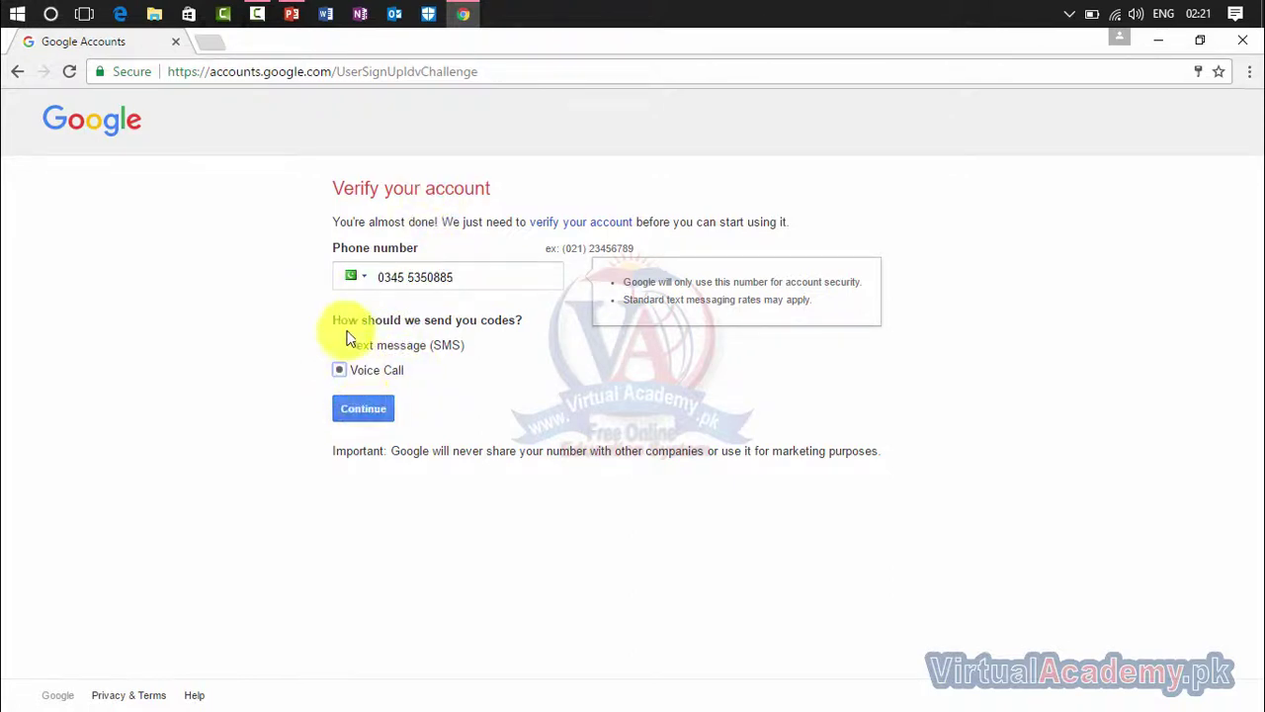
left_click(339, 345)
left_click_drag(456, 282, 418, 282)
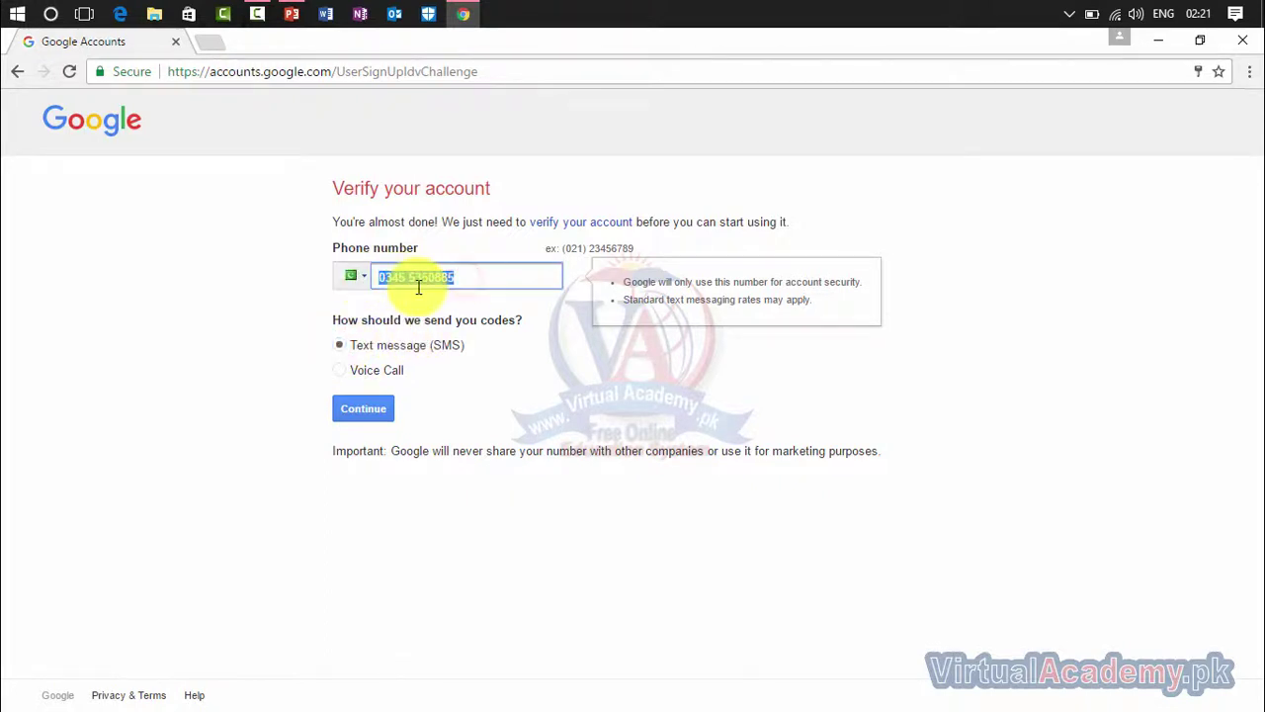
left_click(376, 368)
- Have a verification code sent to the phone, then submit the received code
left_click(364, 410)
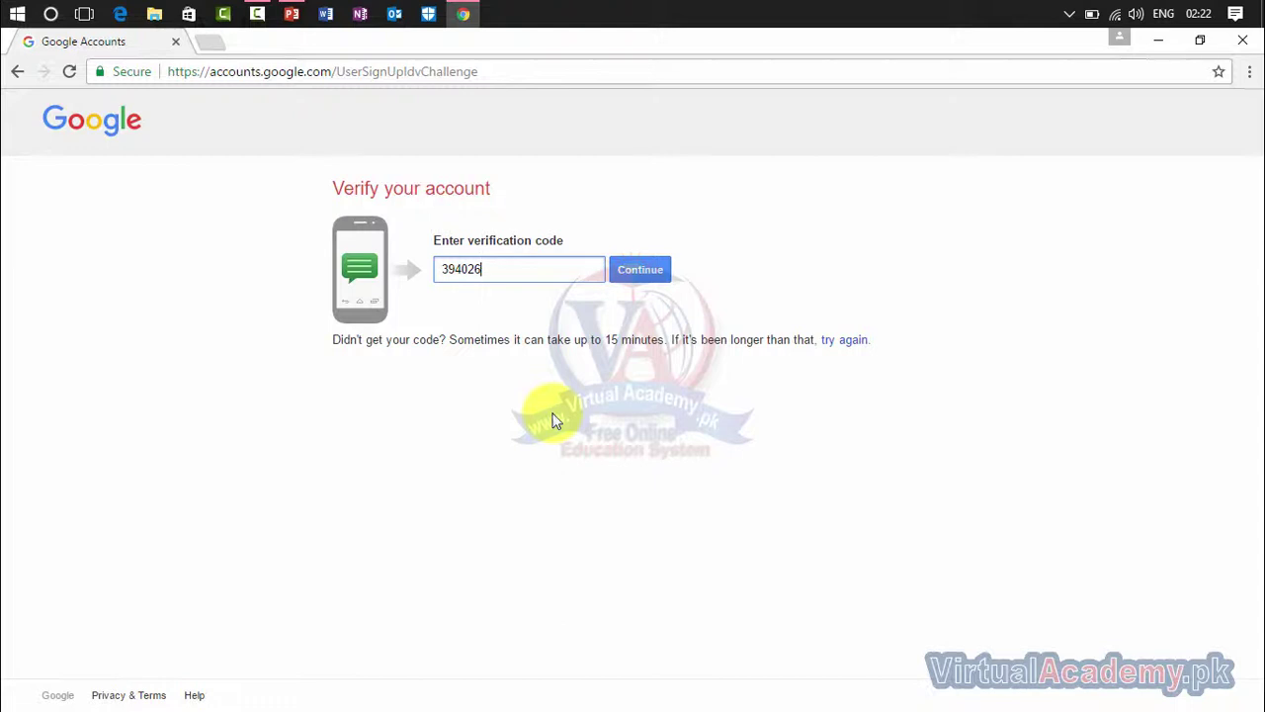
left_click(644, 273)
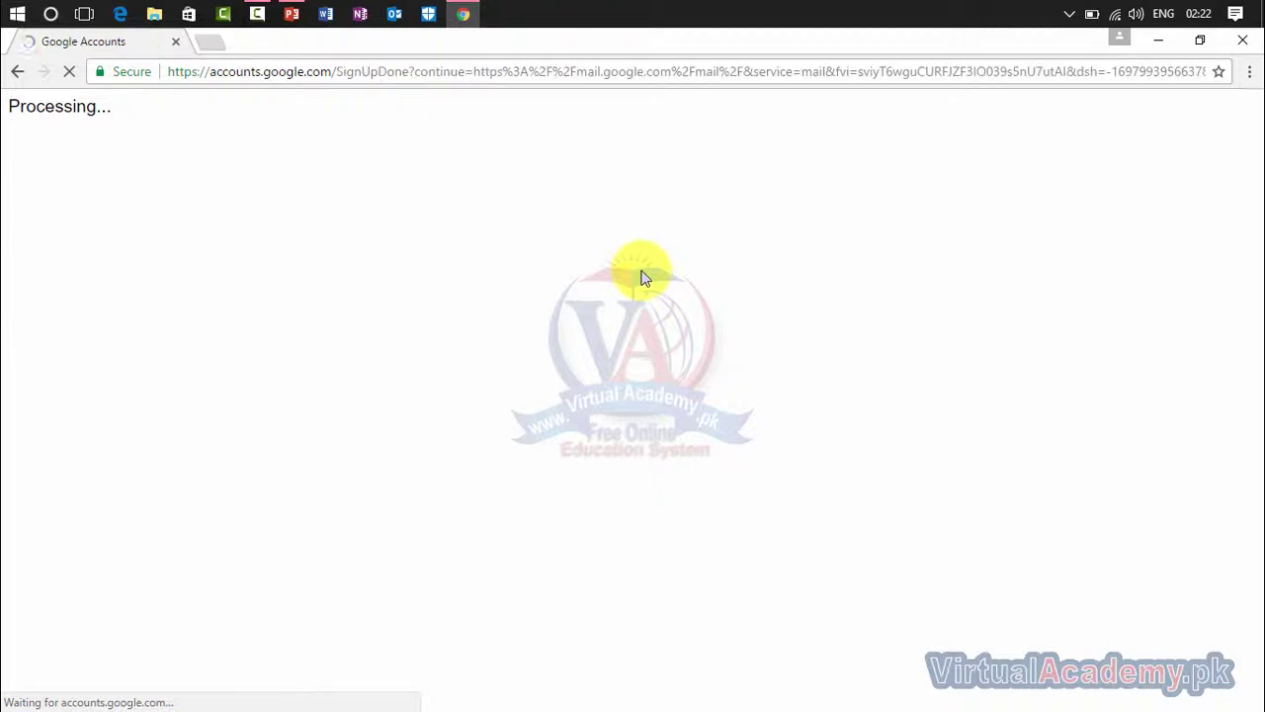
- Continue to the Gmail inbox, close its welcome popup, and start a blank browser tab
left_click(619, 418)
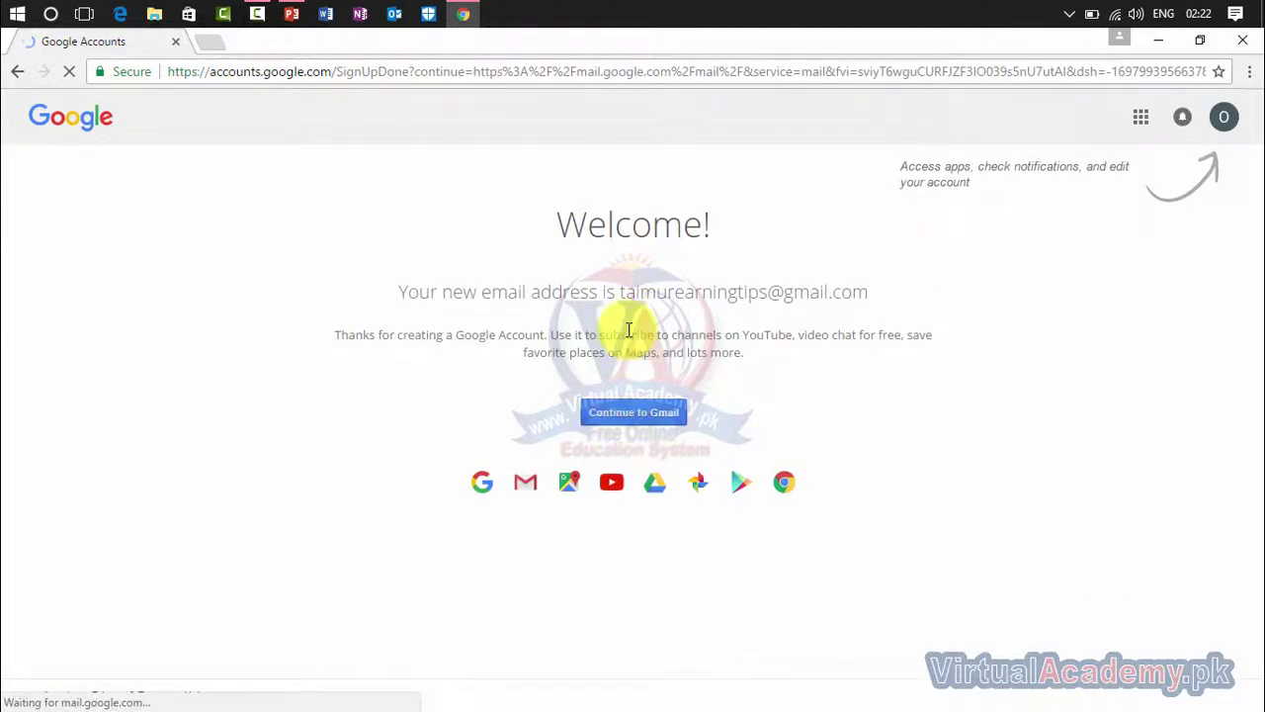
left_click(622, 413)
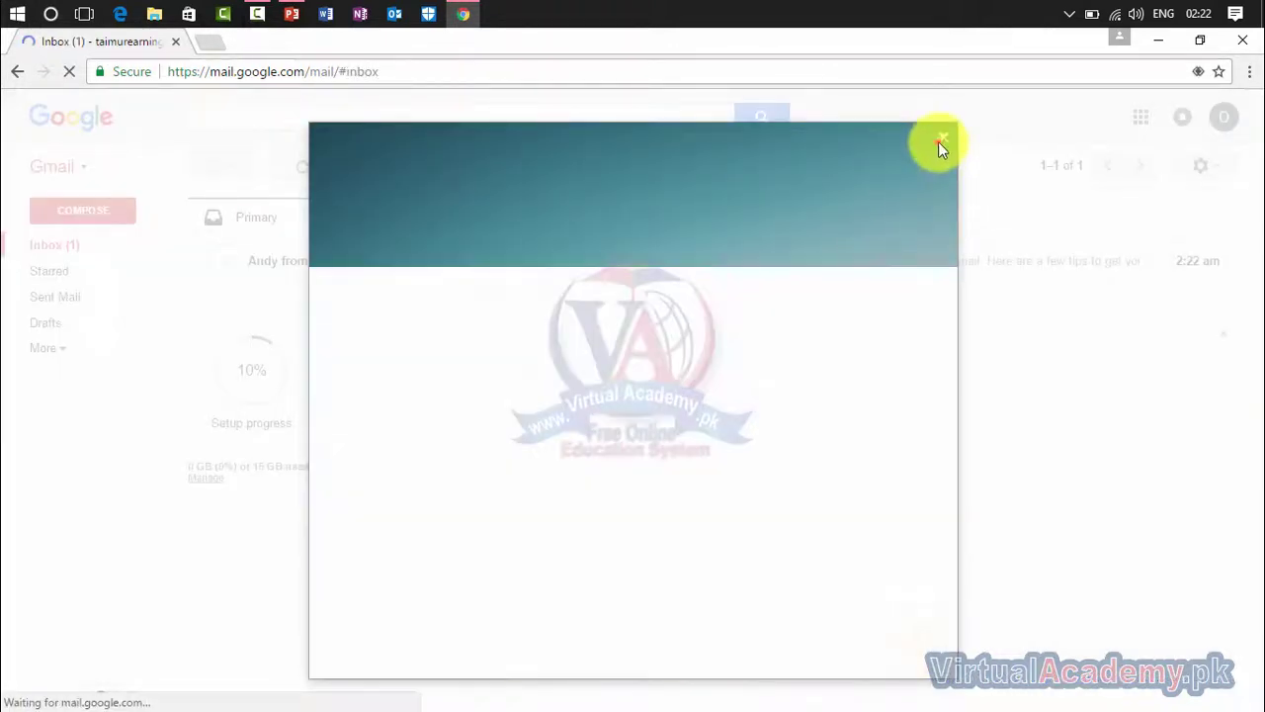
left_click(938, 142)
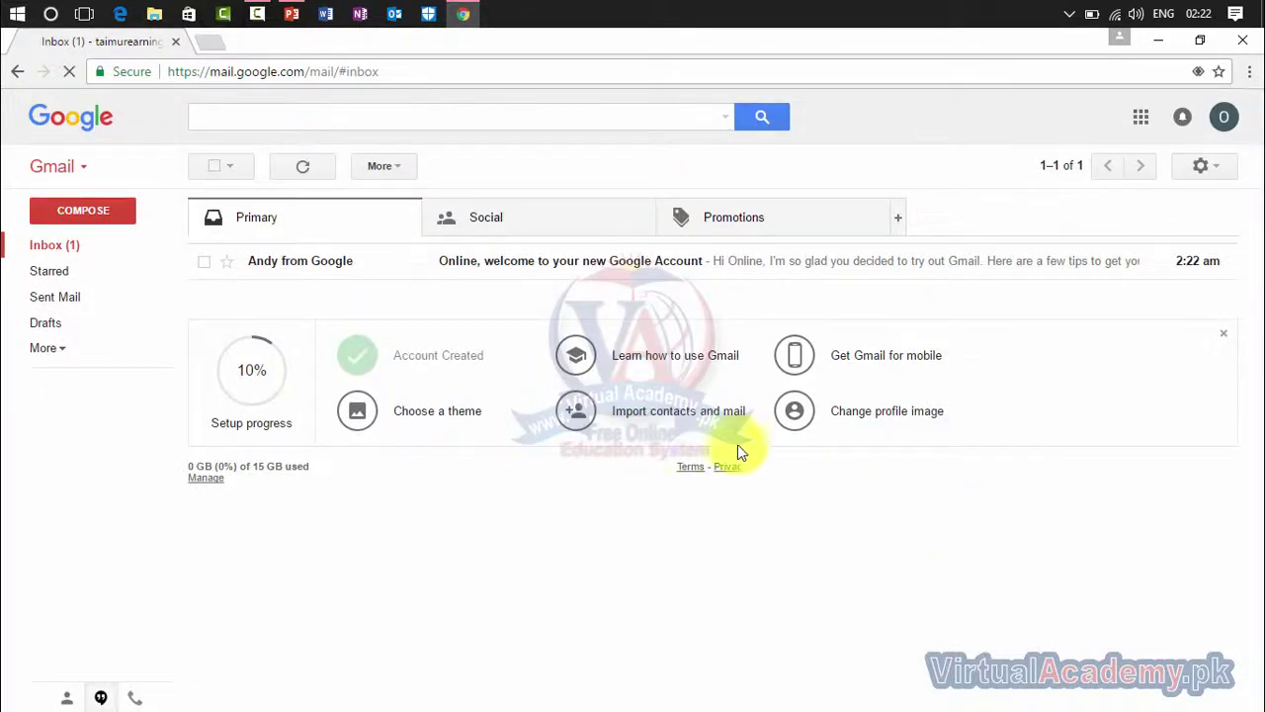
left_click(209, 41)
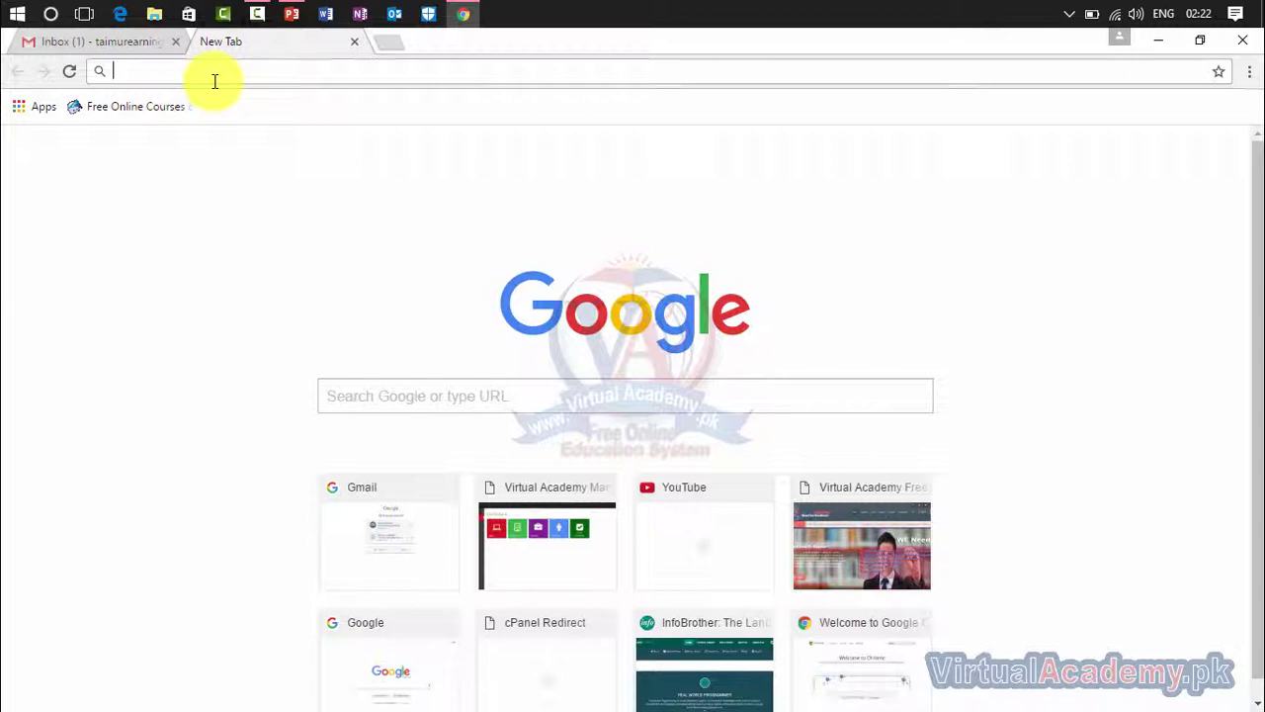
- Go to youtube.com, sign in with the new account, and open Creator Studio
type("youtube.com")
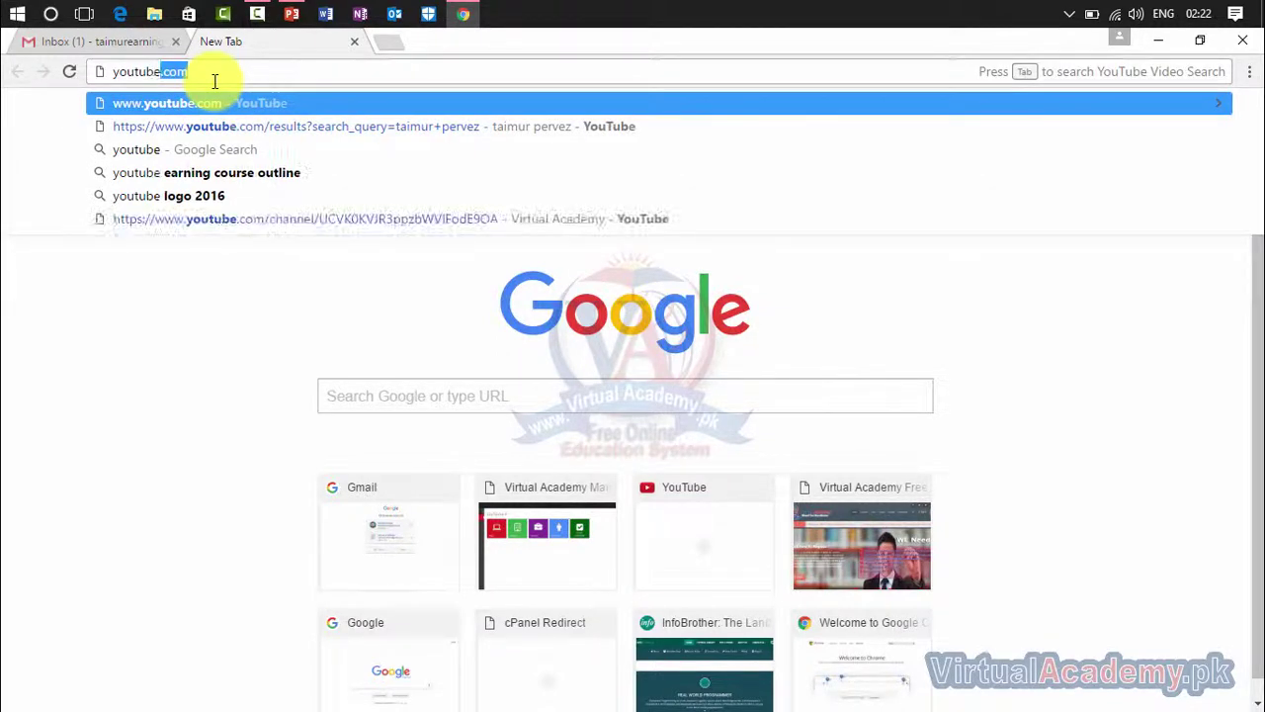
key("Return")
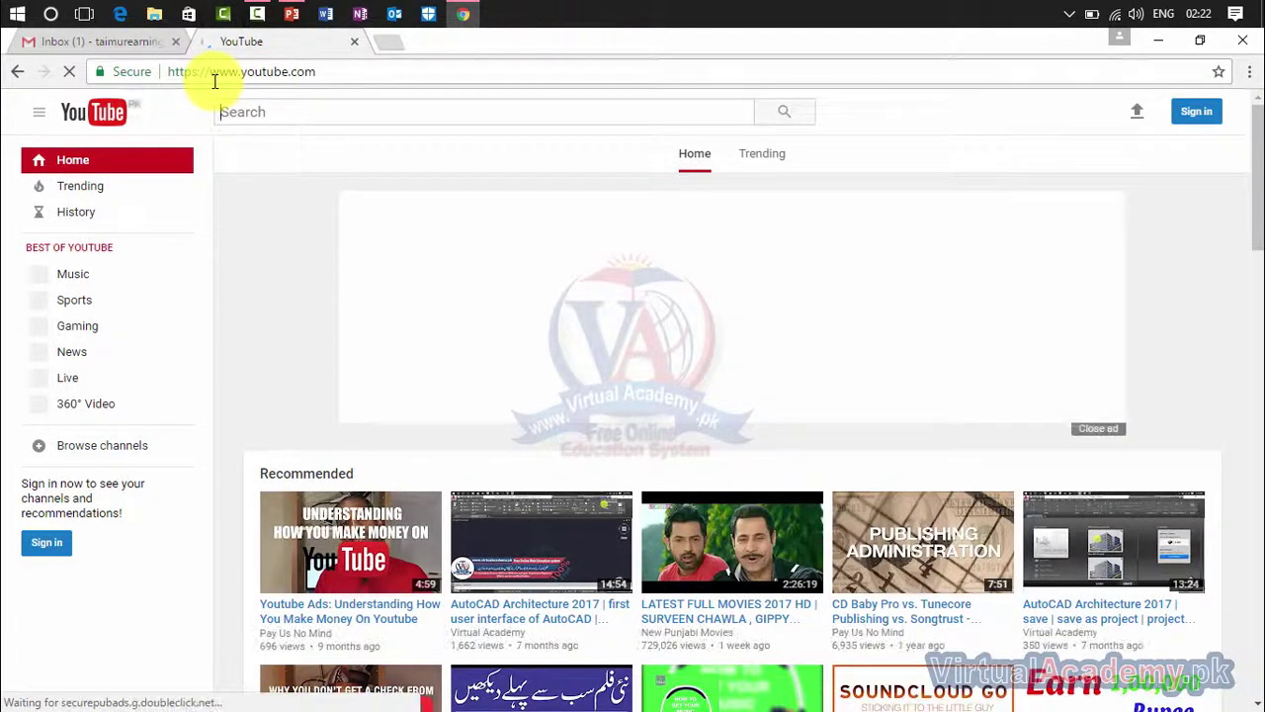
left_click(1206, 113)
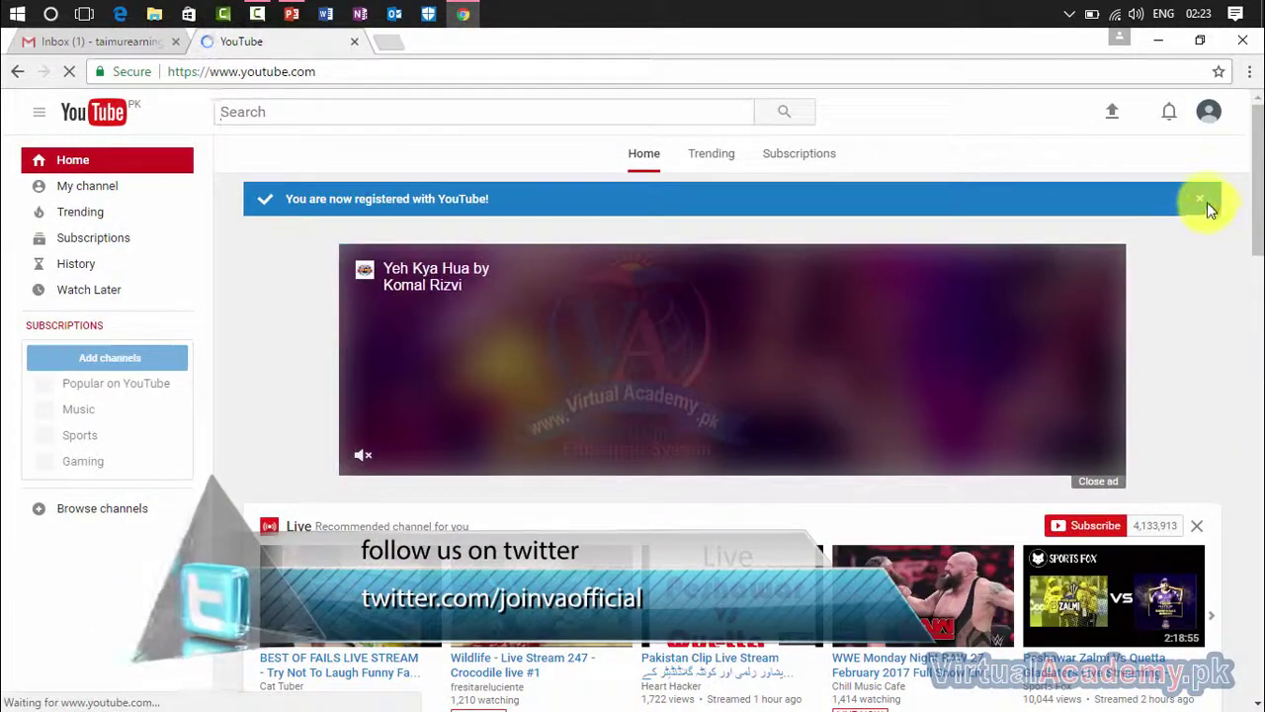
left_click(1203, 202)
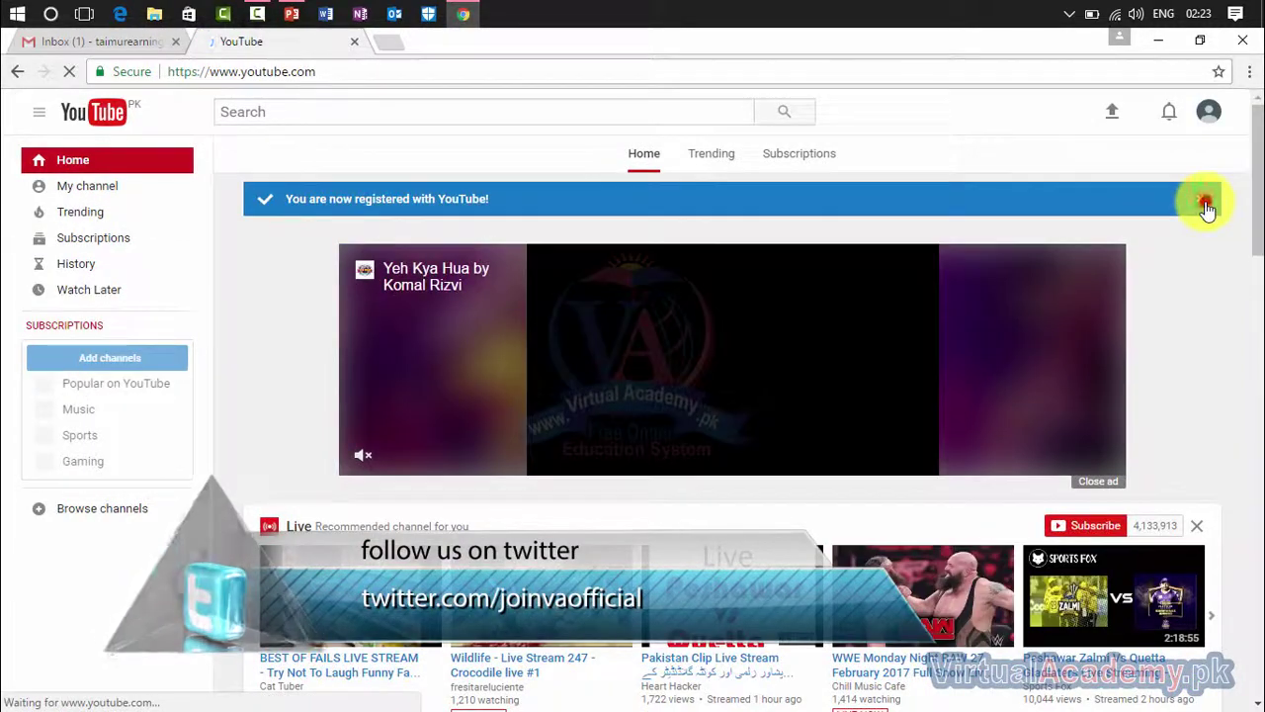
left_click(1208, 113)
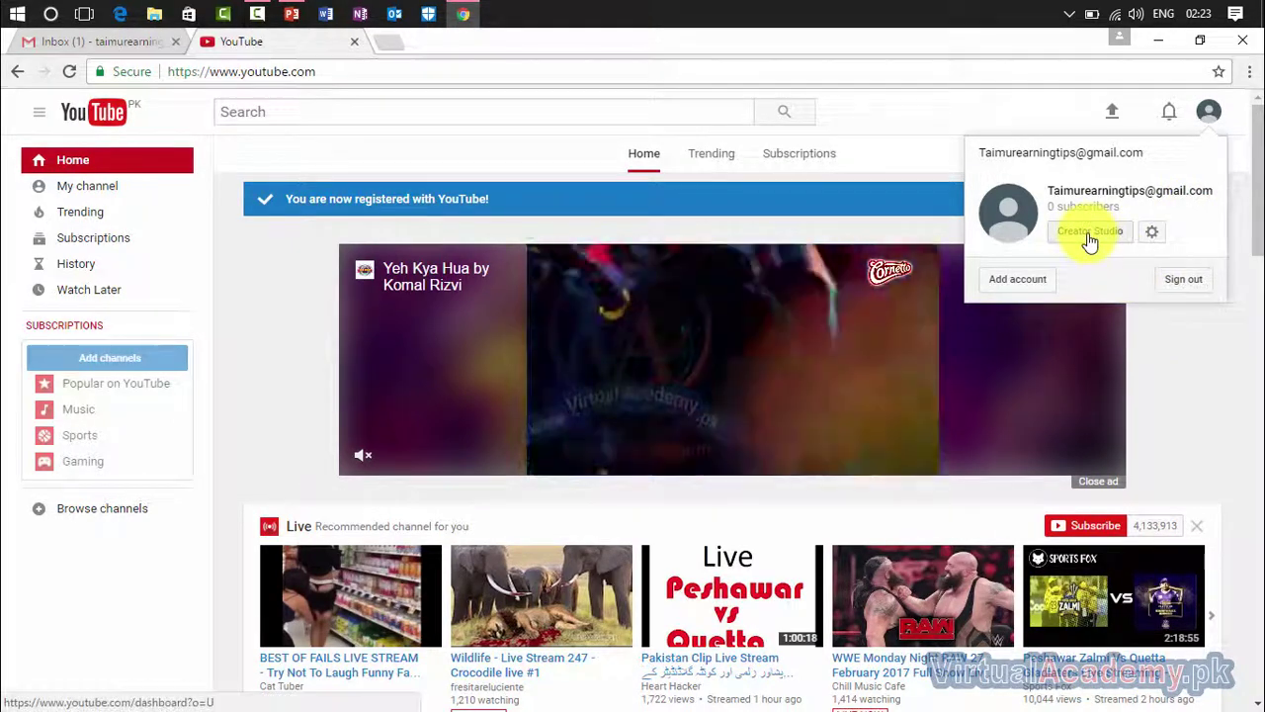
left_click(1093, 244)
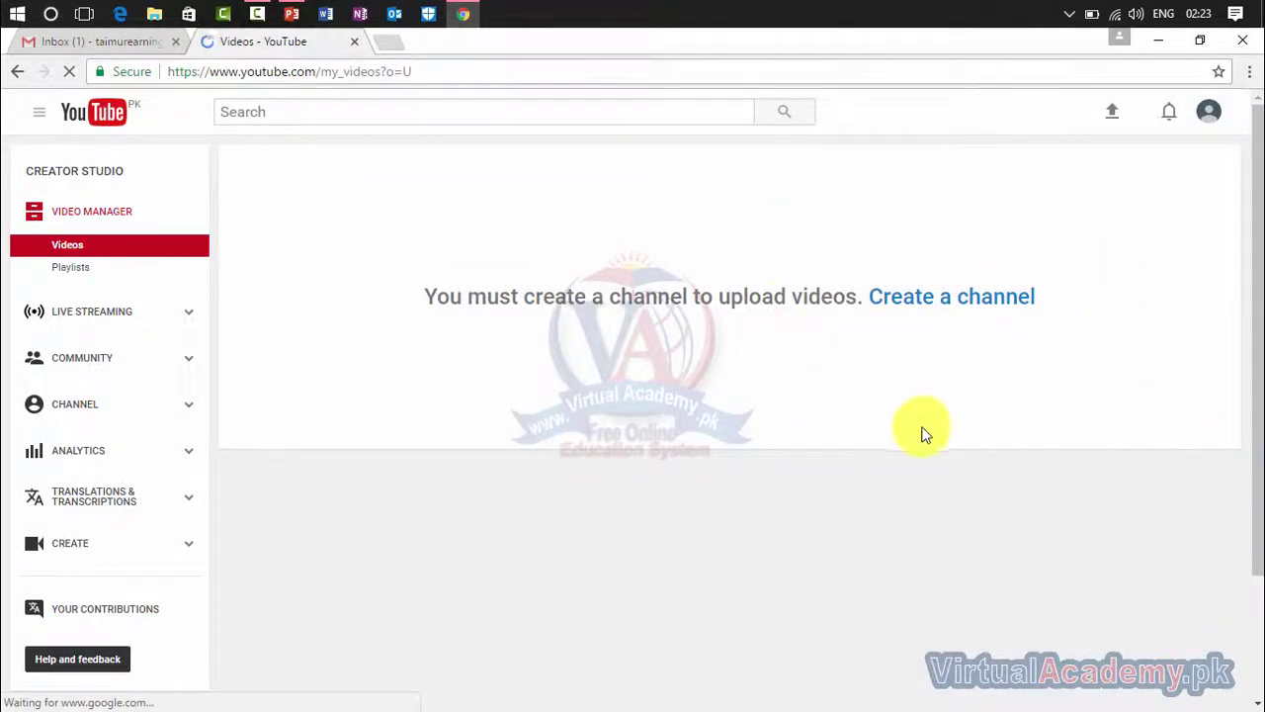
- Create the channel with first name Online and last name Earning, then view its dashboard
left_click(958, 305)
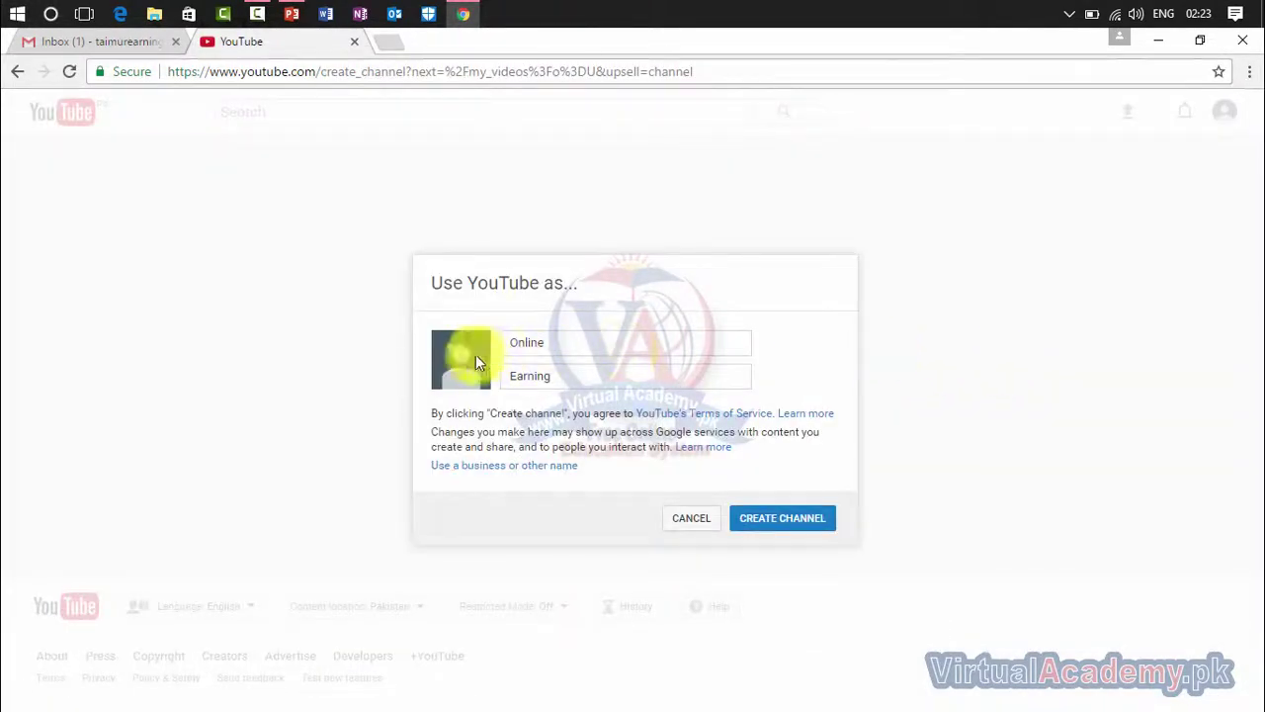
left_click(579, 374)
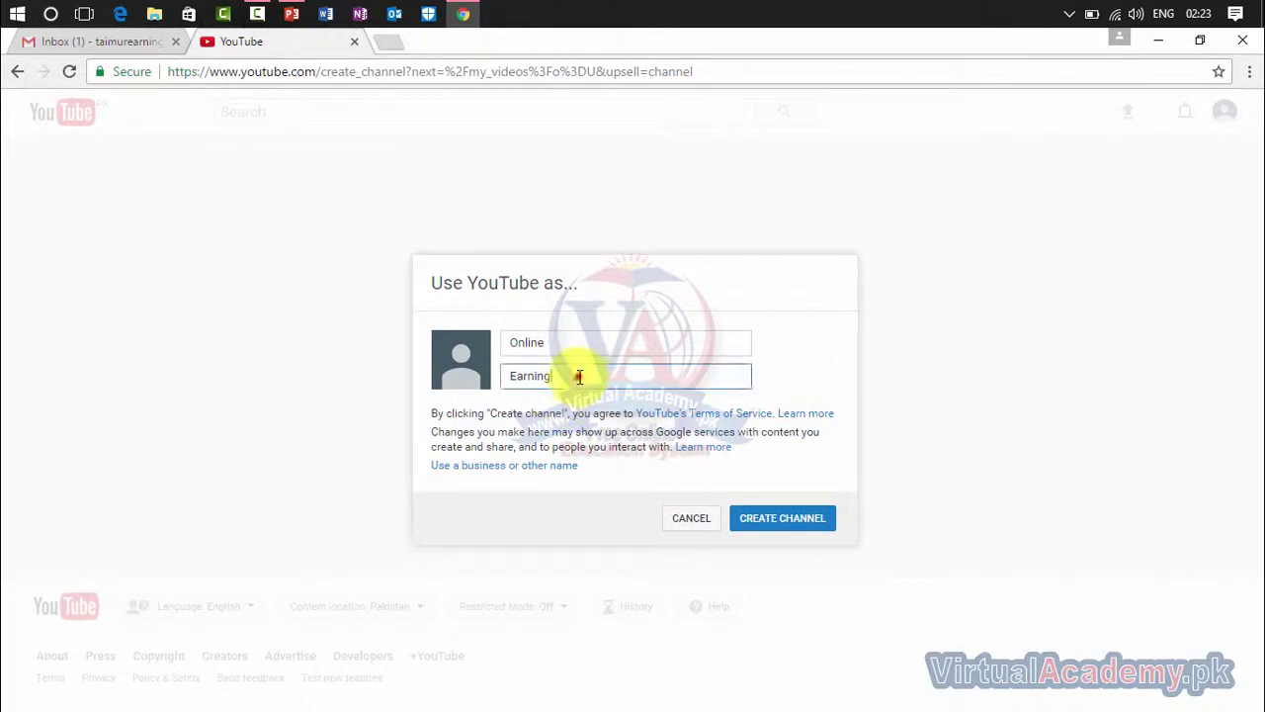
left_click_drag(562, 342, 497, 342)
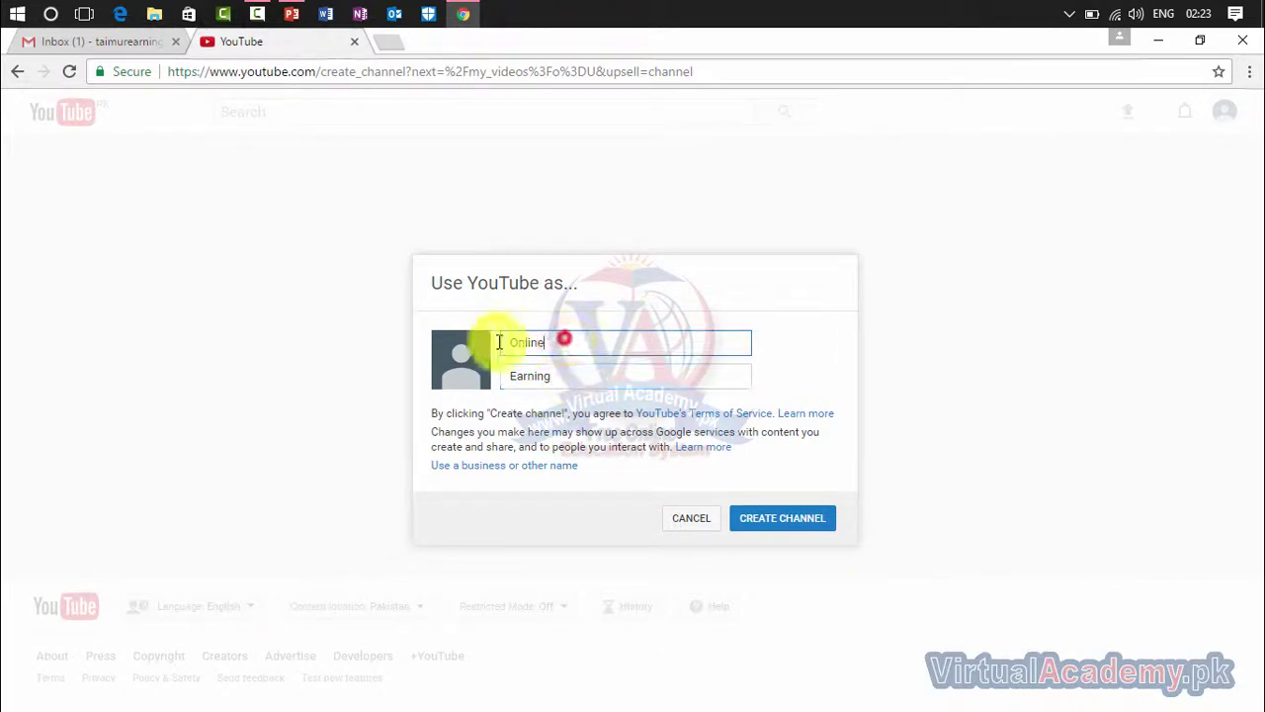
left_click_drag(579, 376, 415, 374)
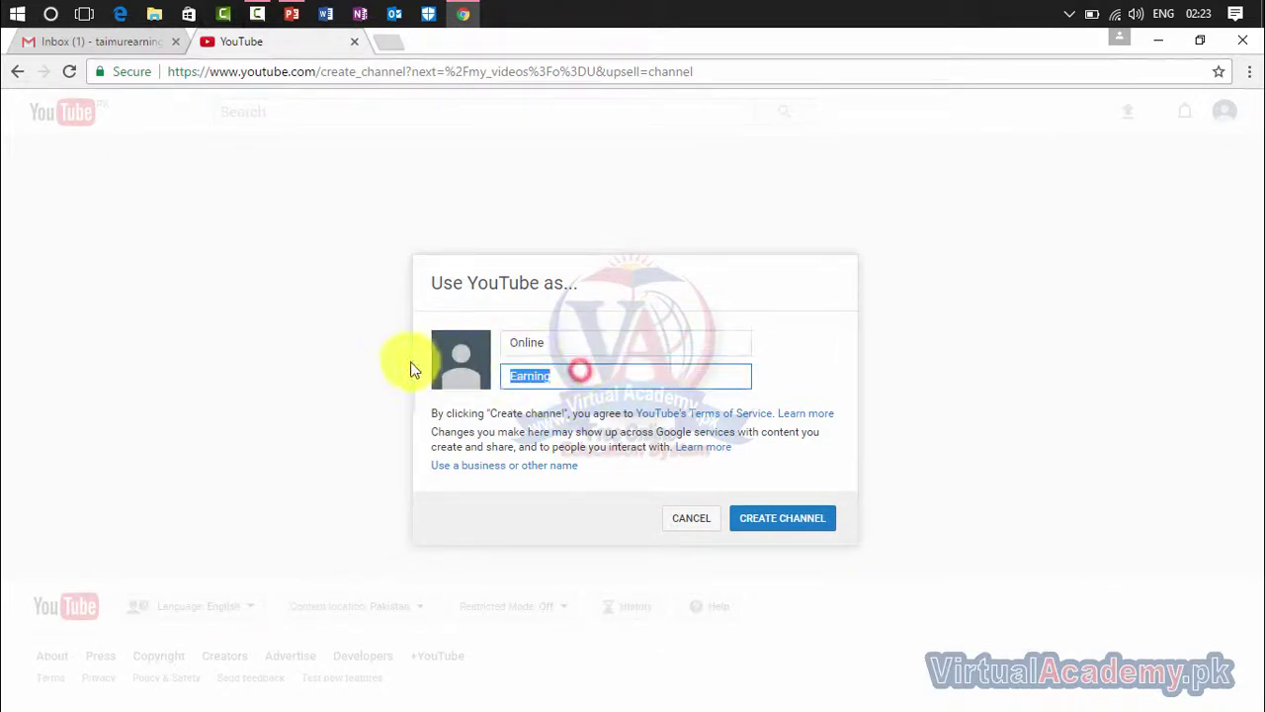
left_click(757, 517)
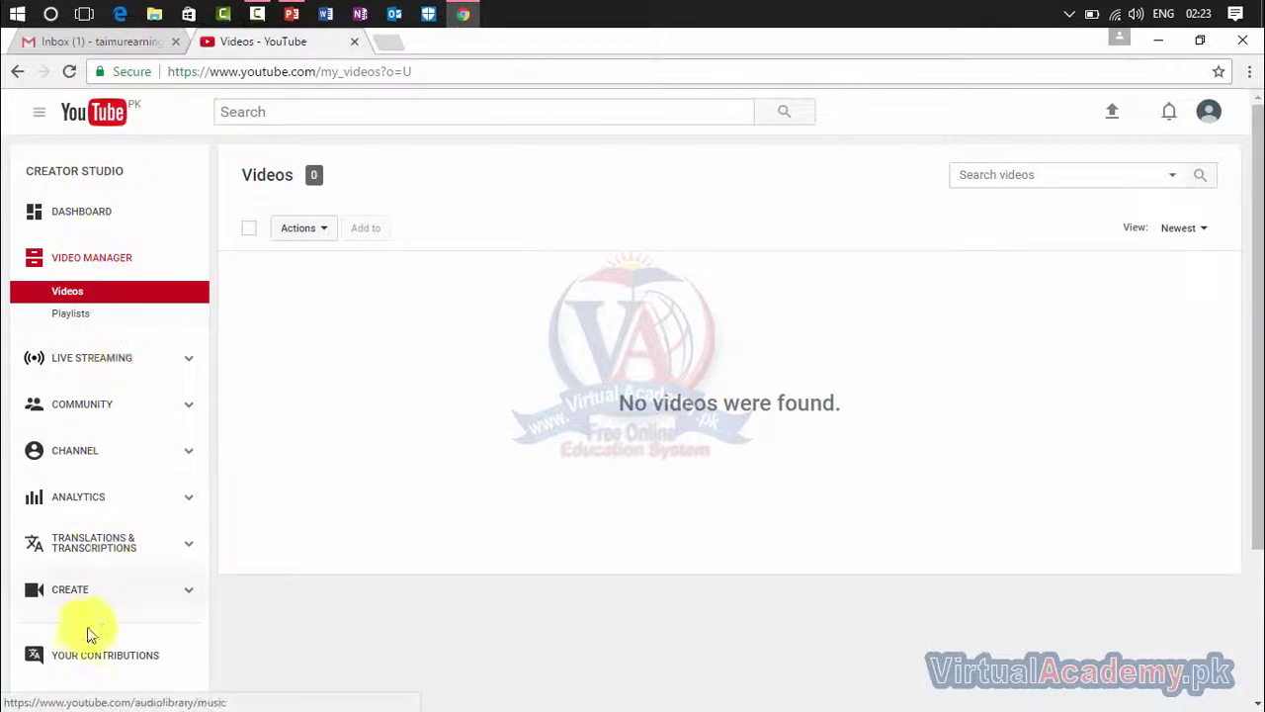
left_click(87, 219)
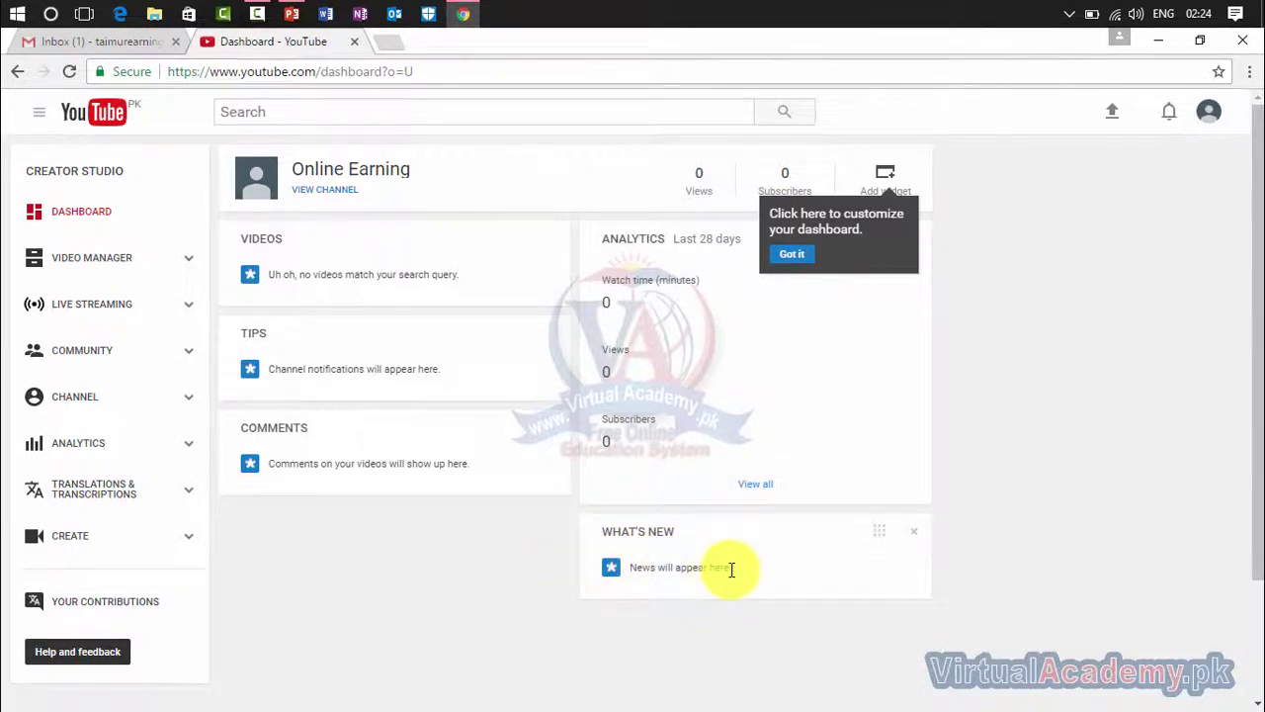
- Browse the Videos list and its Actions, Playlists, New playlist, Live Streaming and Comments pages
left_click(101, 262)
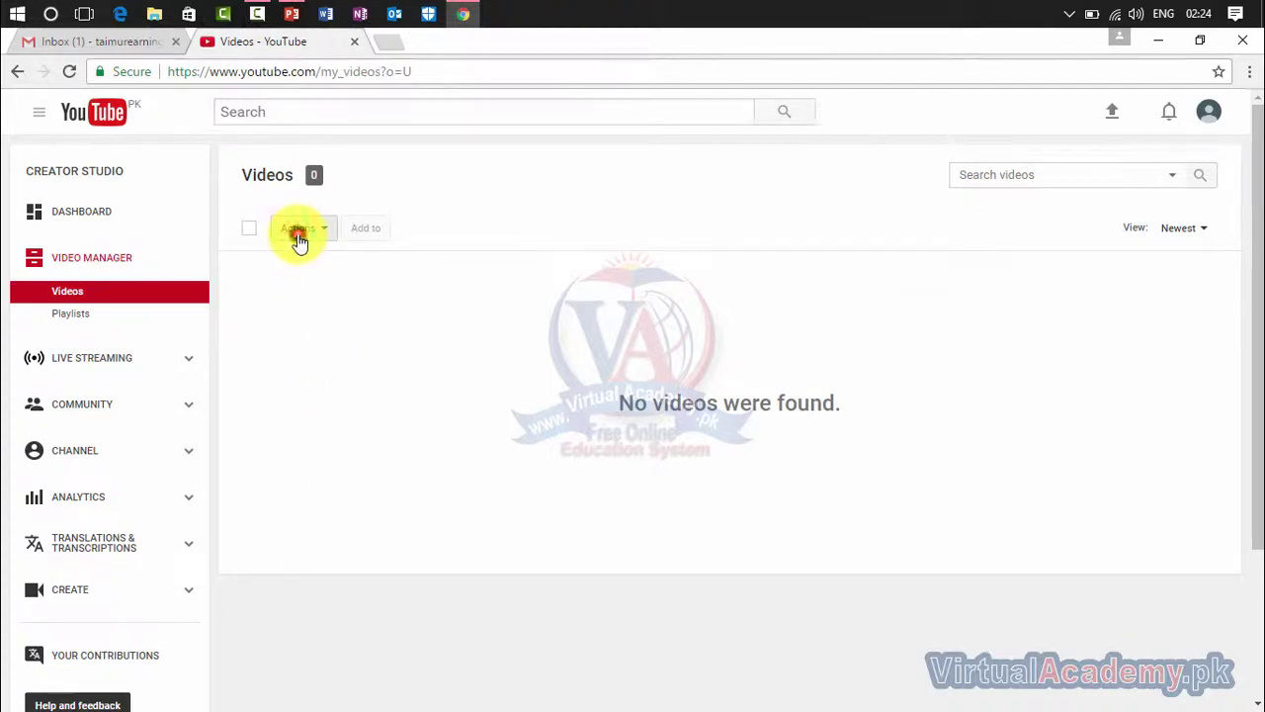
left_click(296, 233)
left_click(294, 390)
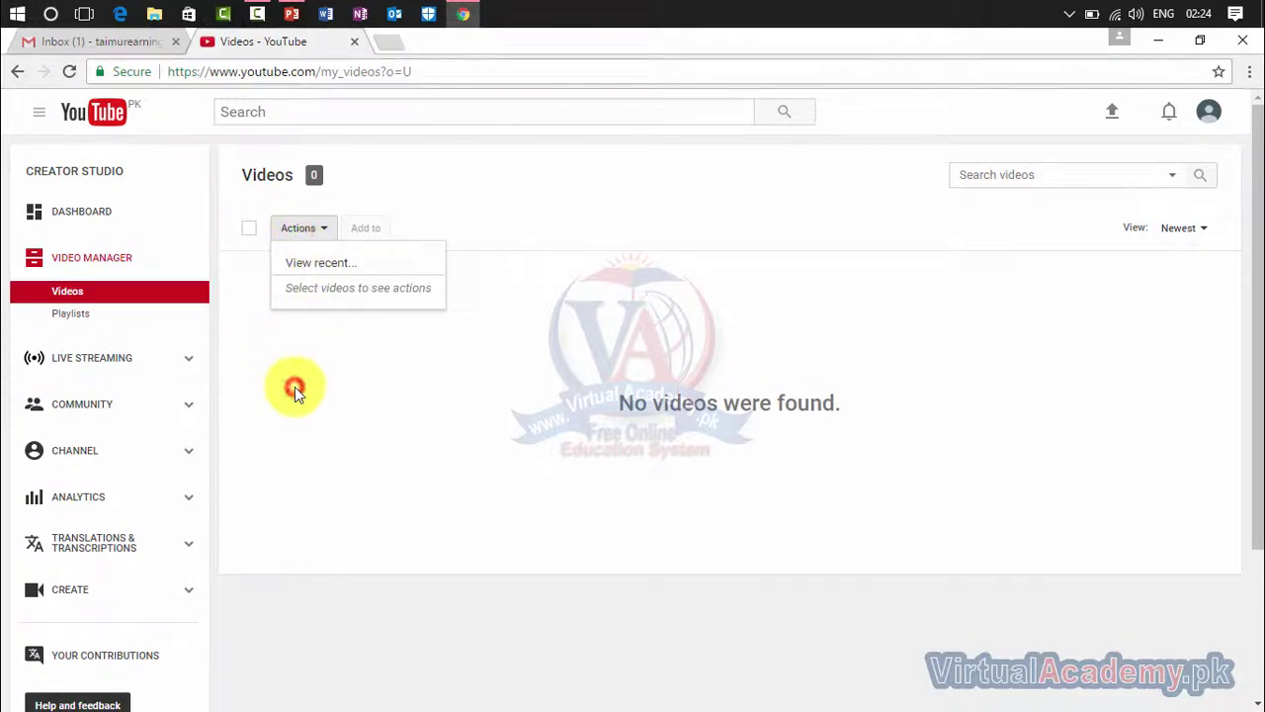
left_click(107, 312)
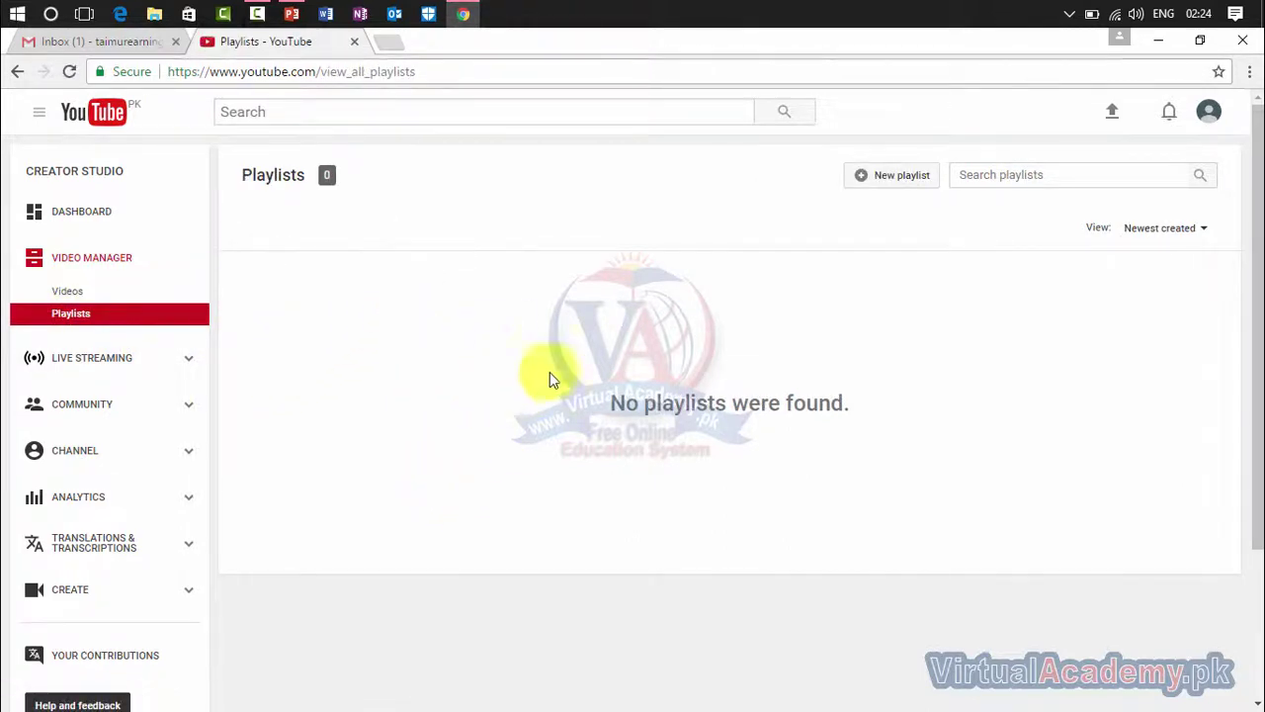
left_click(893, 181)
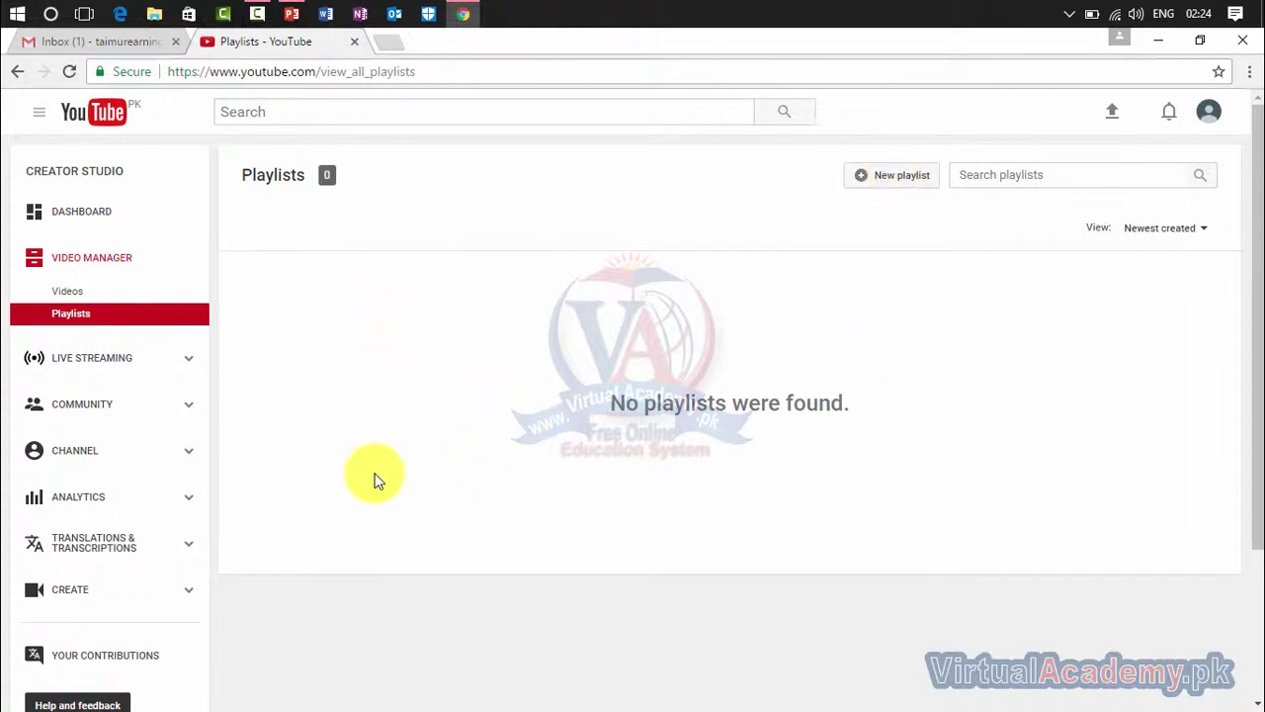
left_click(105, 367)
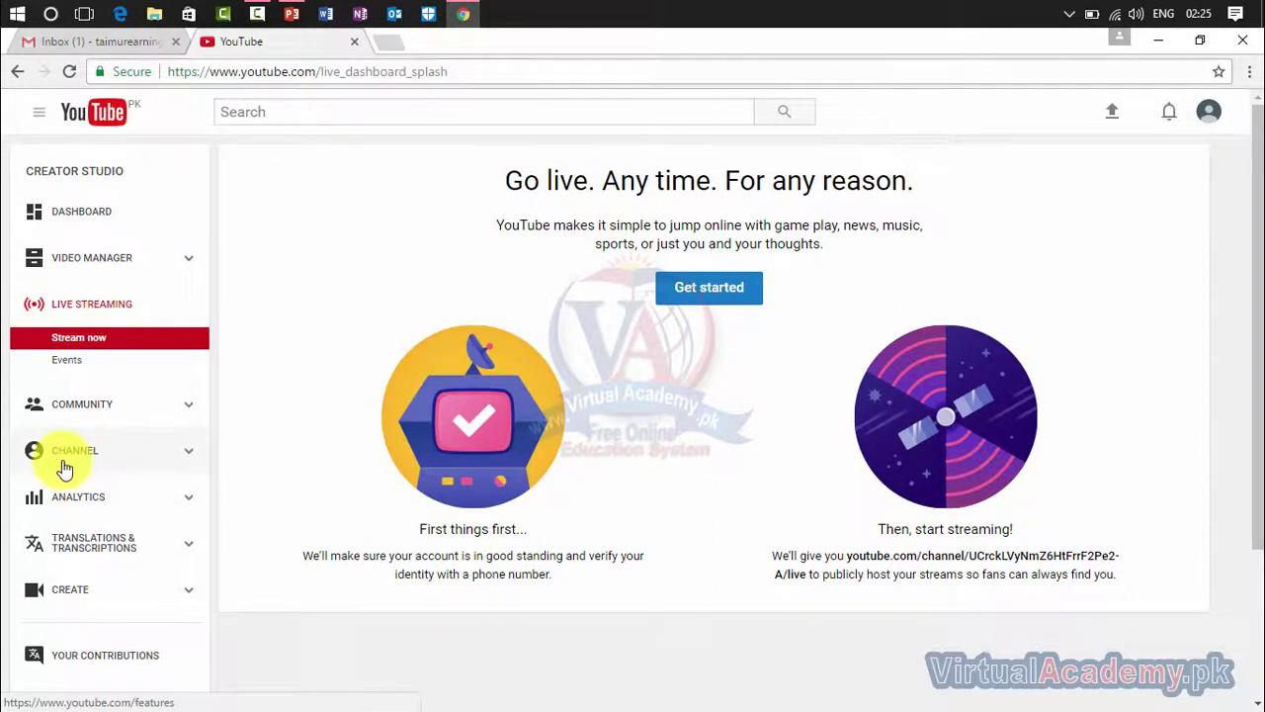
left_click(84, 410)
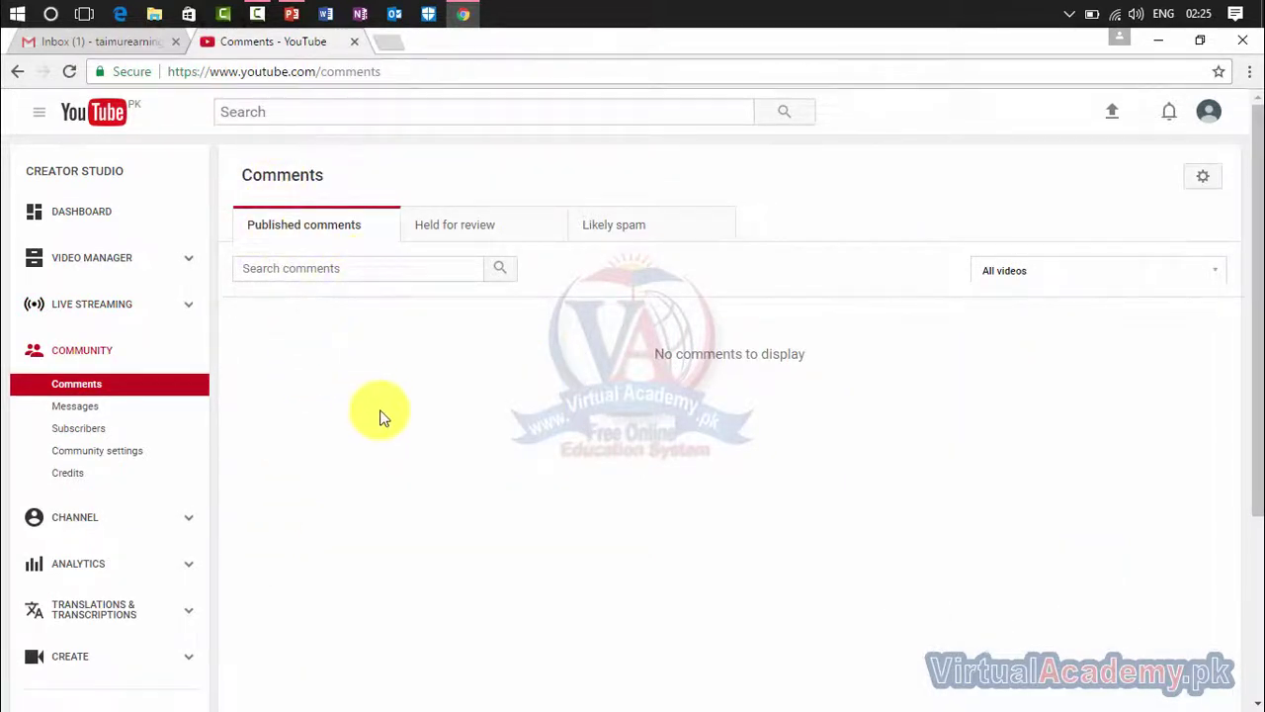
- Review held and spam comments, messages, subscribers, community settings and credits, then click Verify under Channel
left_click(473, 234)
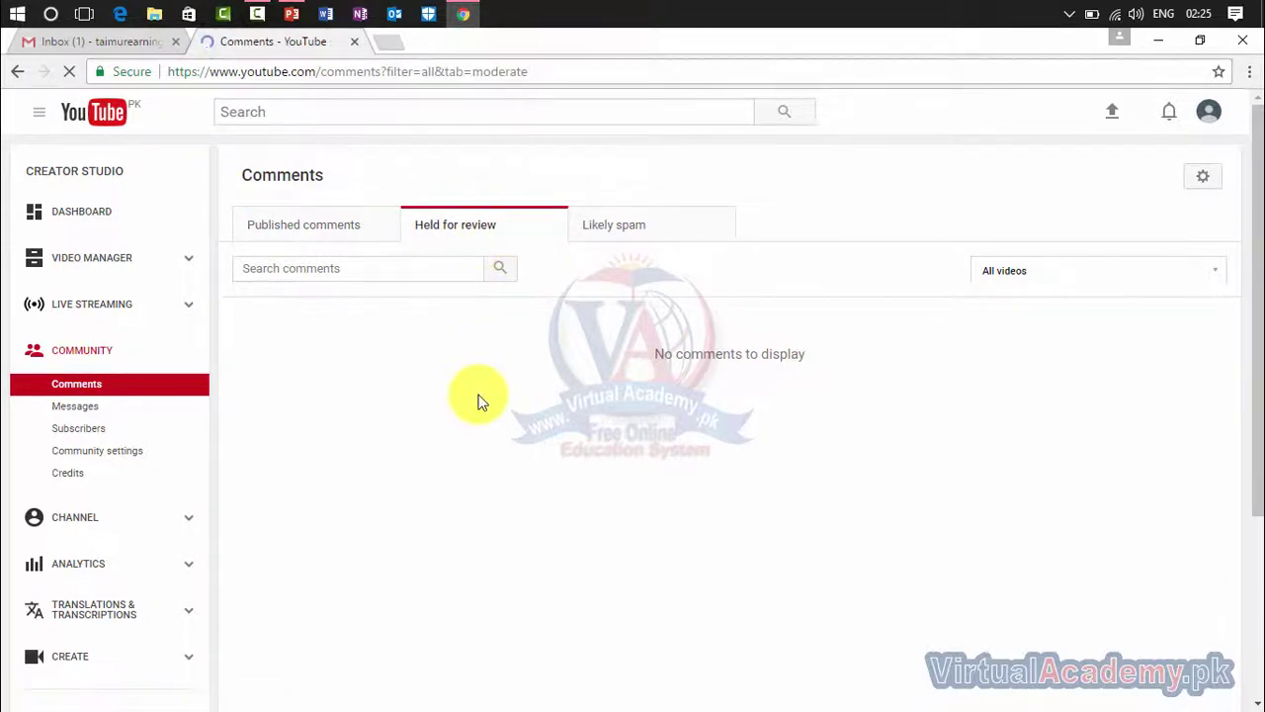
left_click(598, 222)
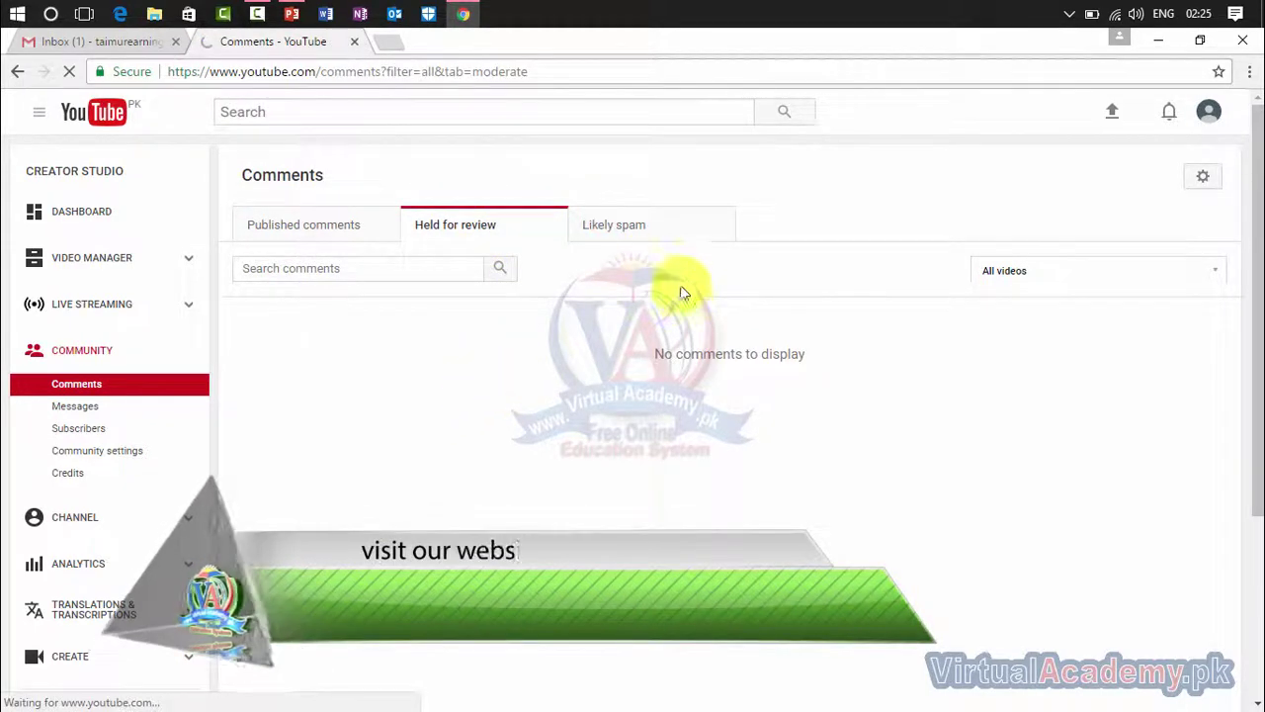
left_click(103, 406)
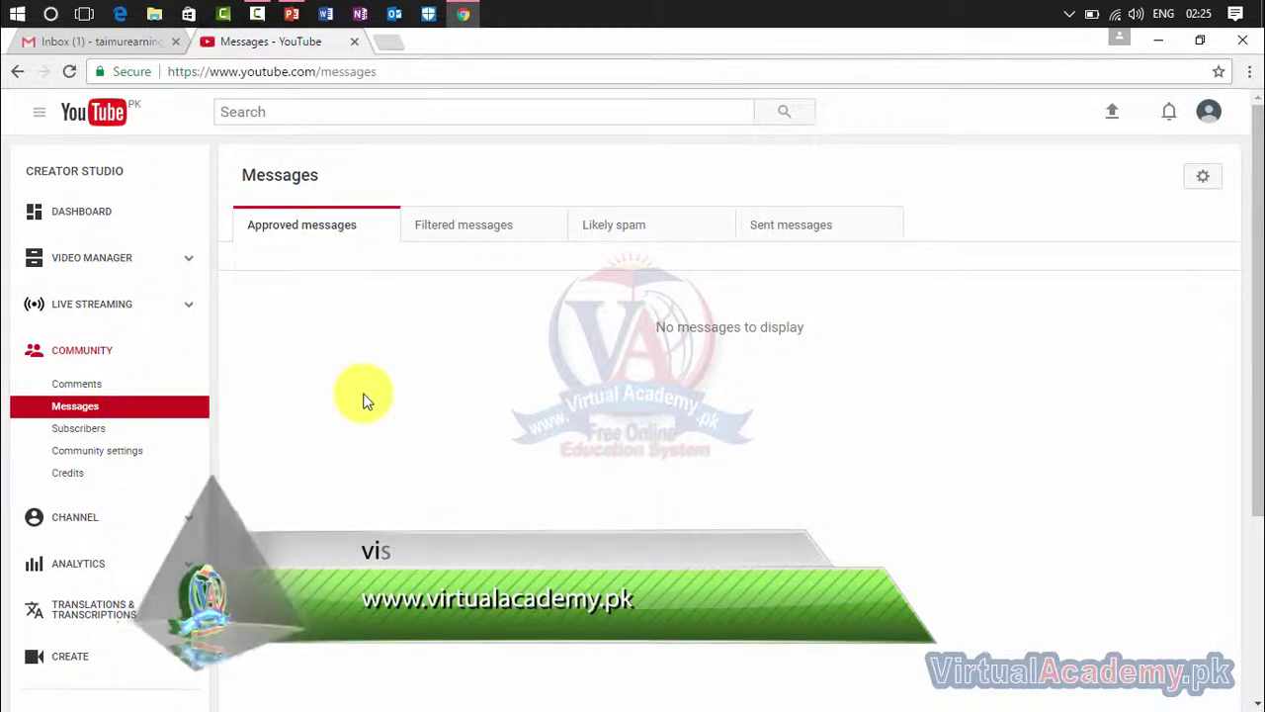
left_click(84, 435)
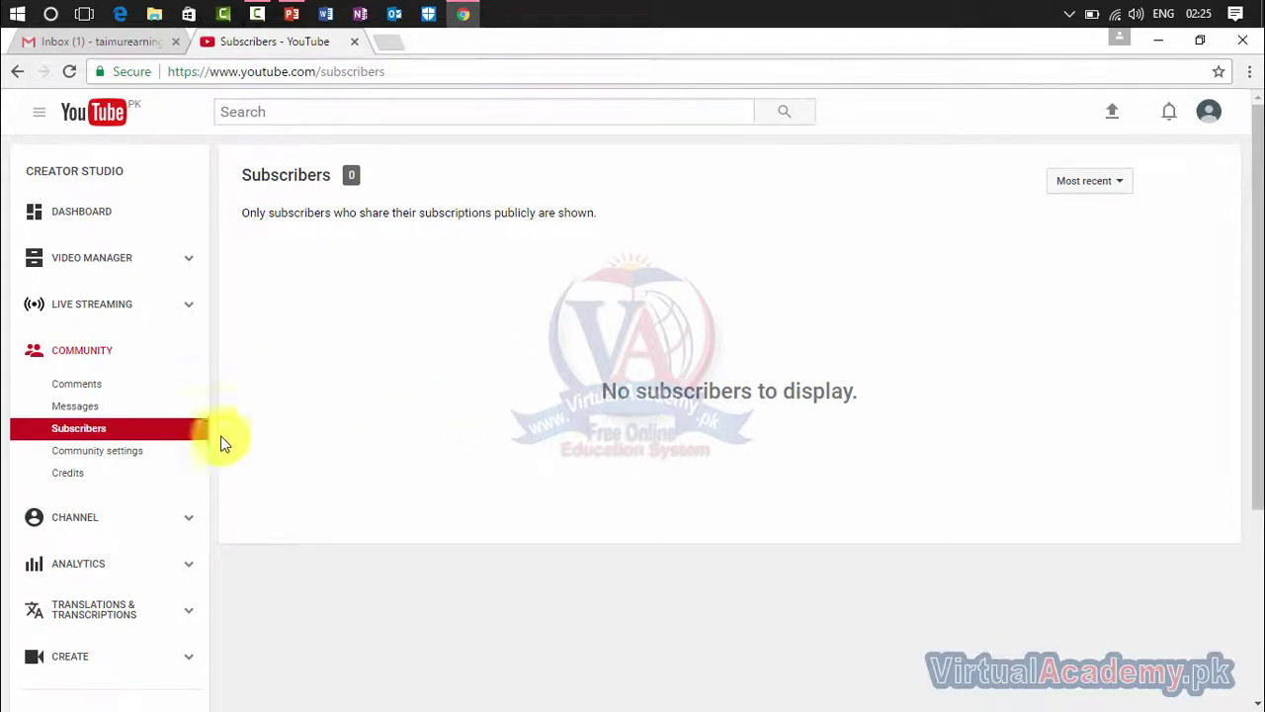
left_click(114, 453)
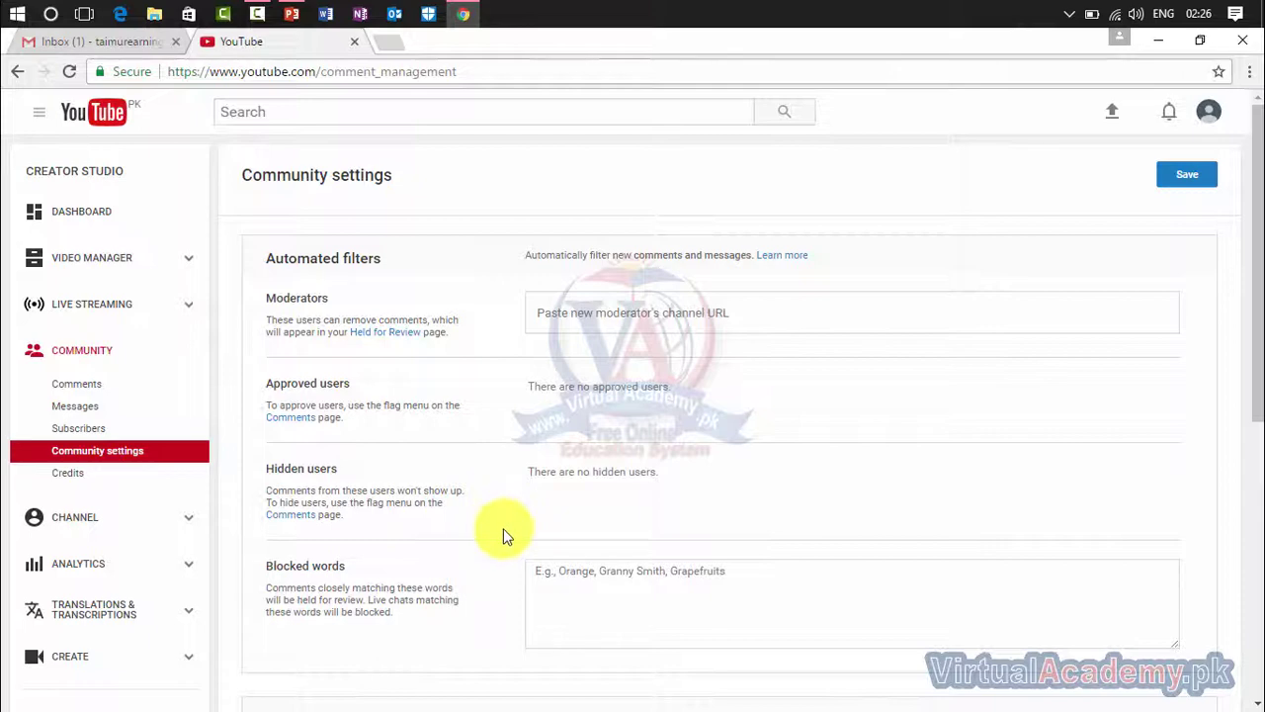
left_click(118, 472)
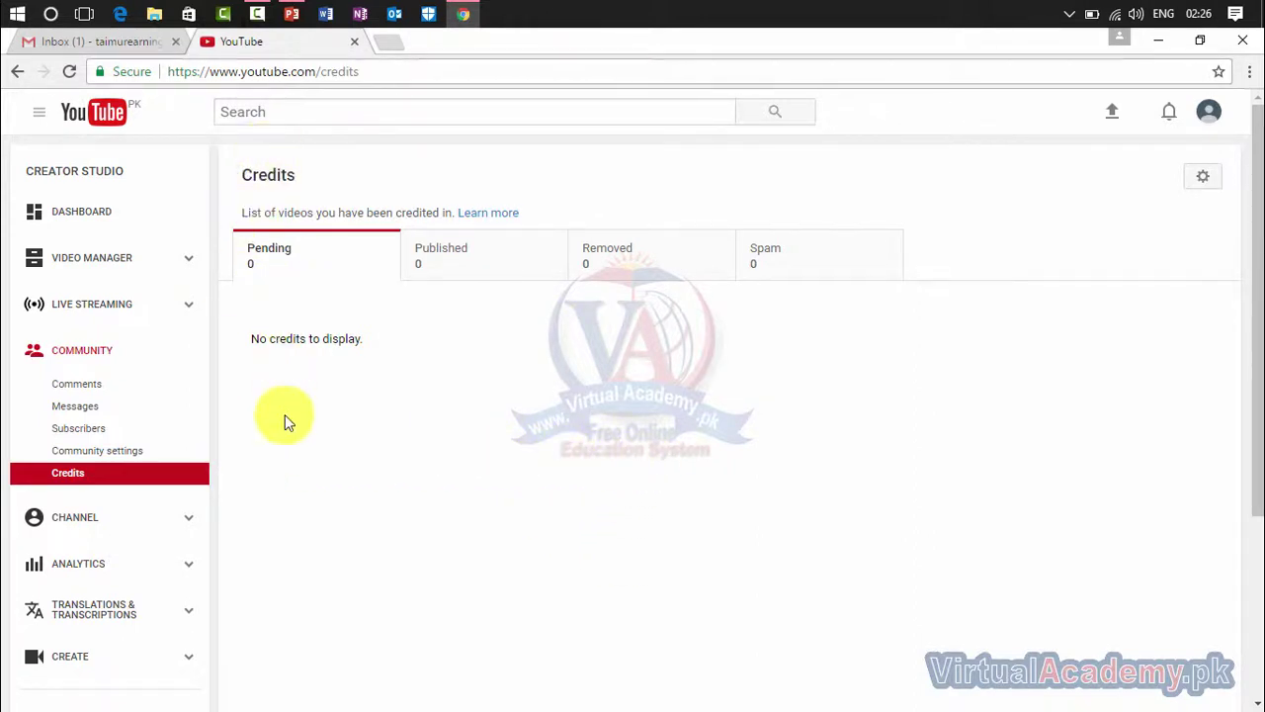
left_click(125, 520)
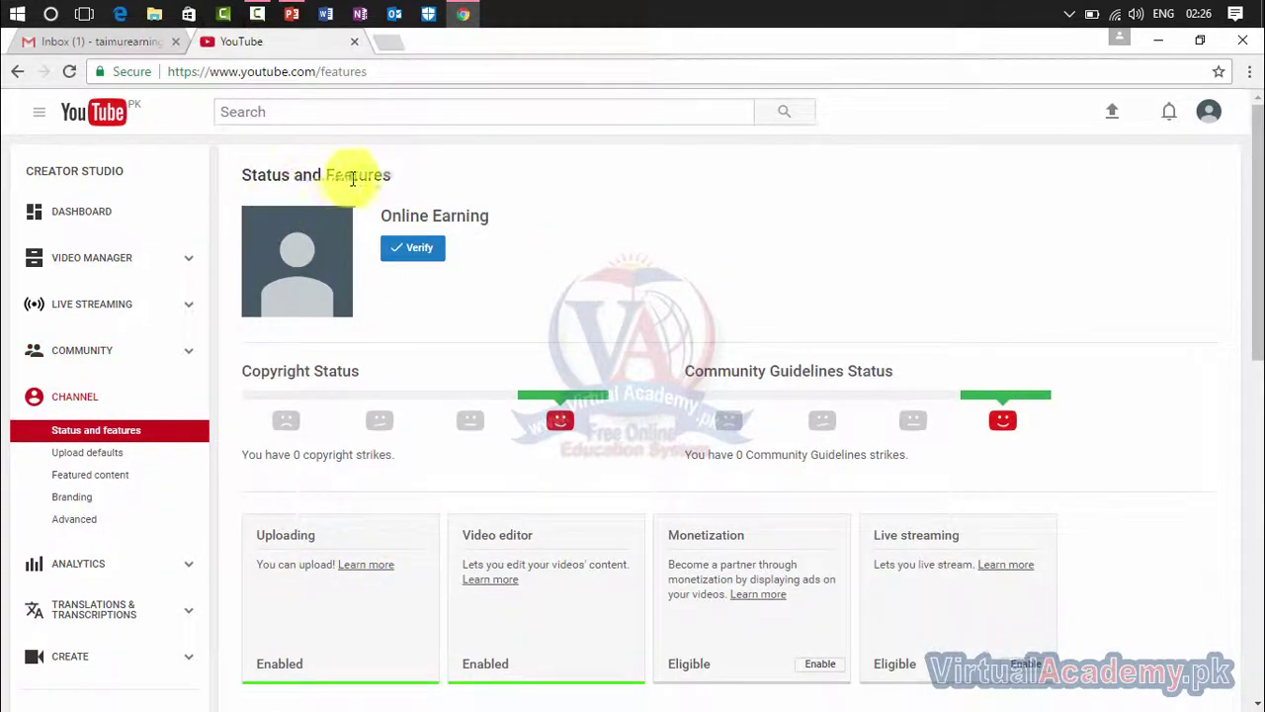
left_click(420, 248)
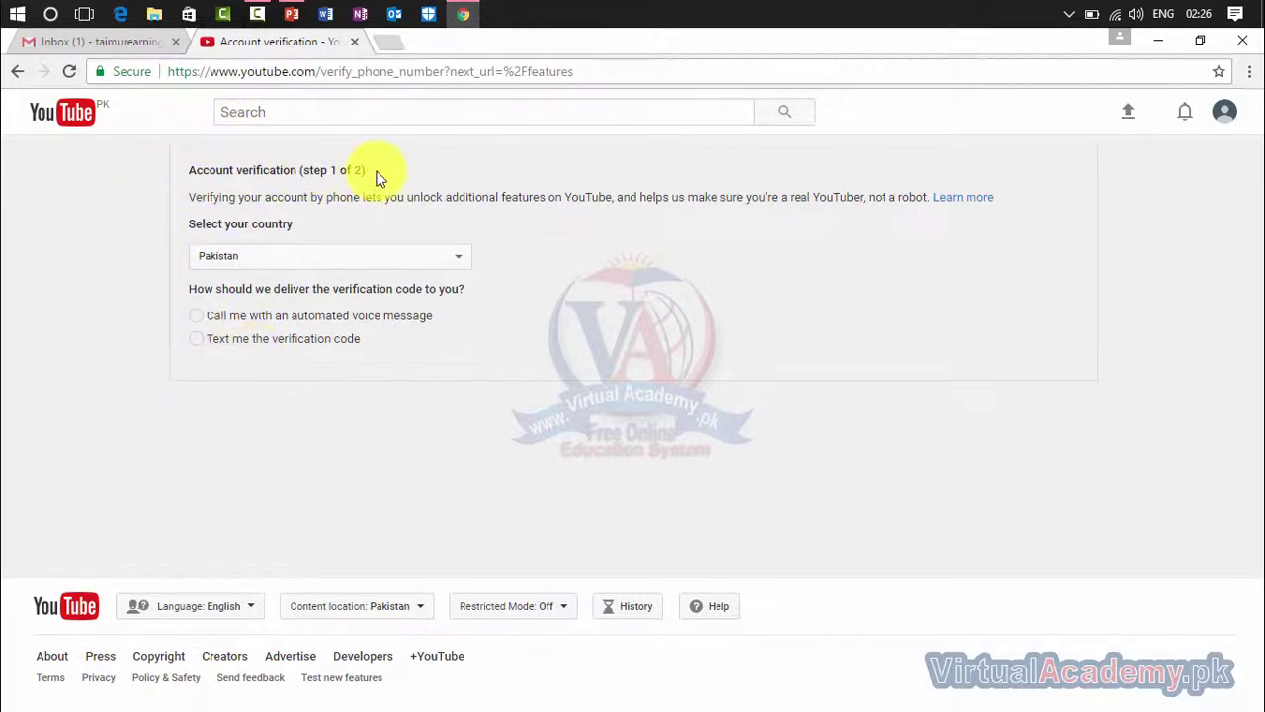
- Keep Pakistan as the country and choose an automated voice call for the code
left_click(354, 259)
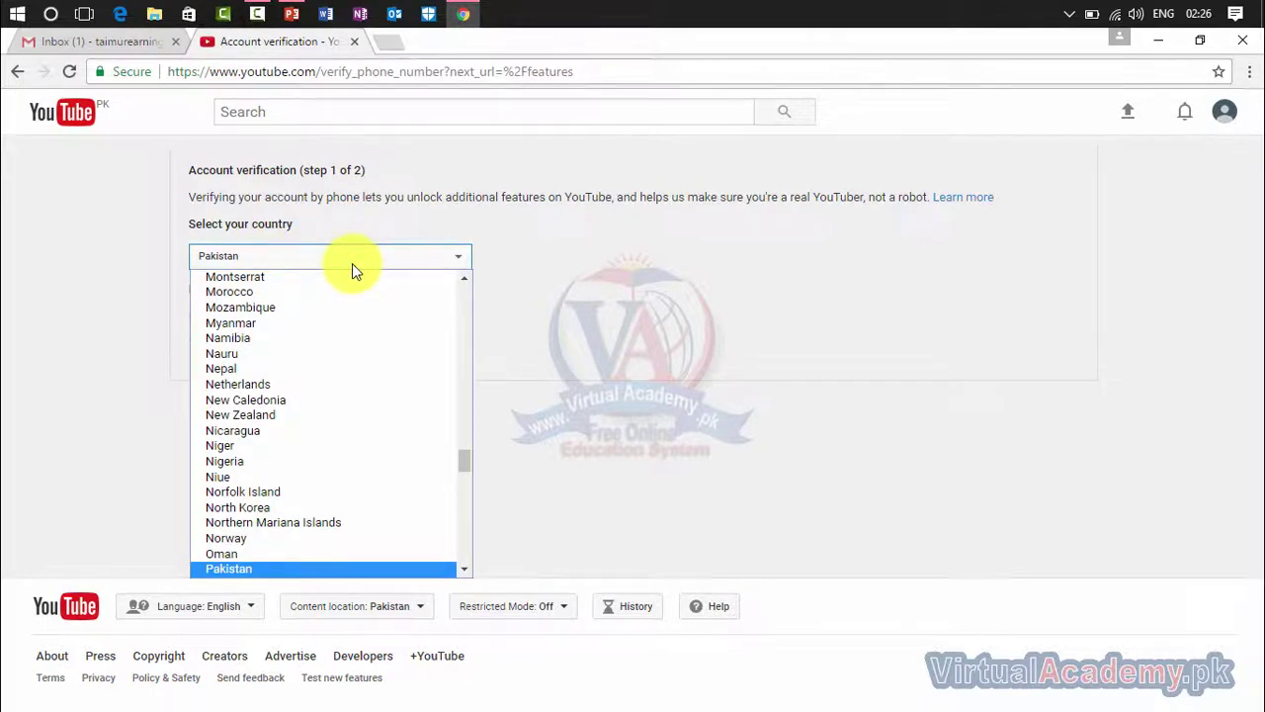
left_click(743, 380)
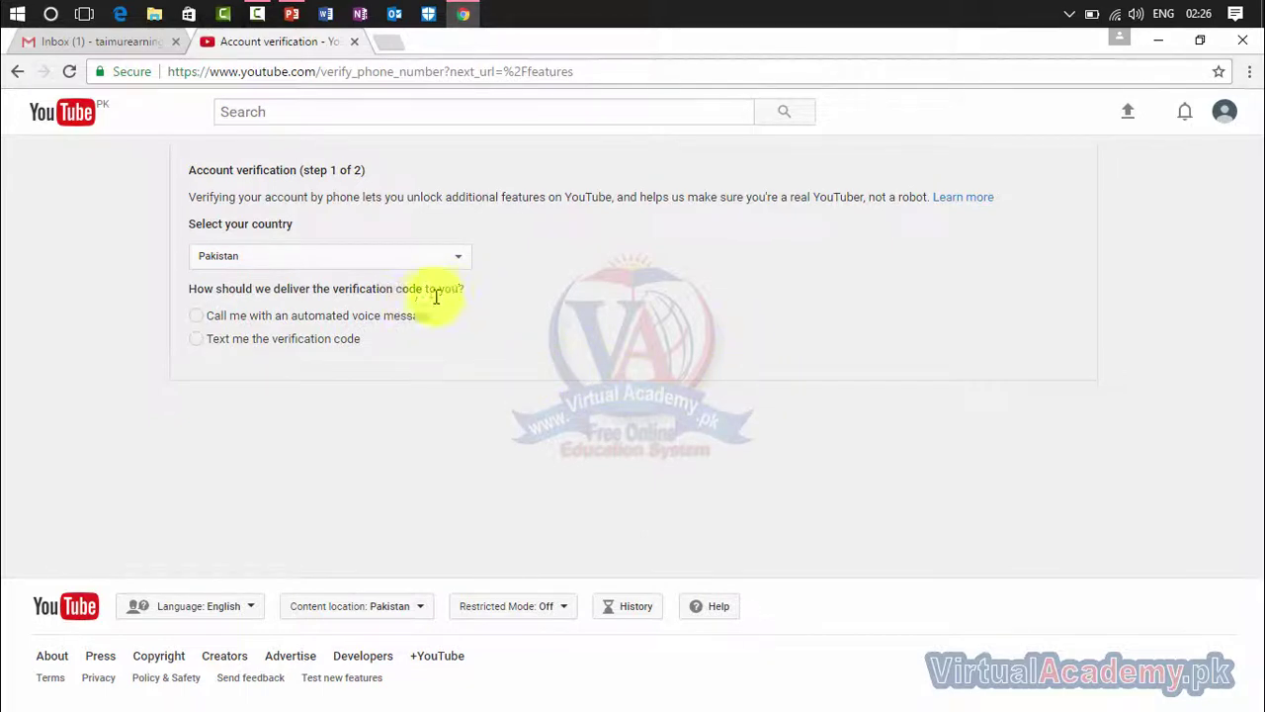
left_click(220, 317)
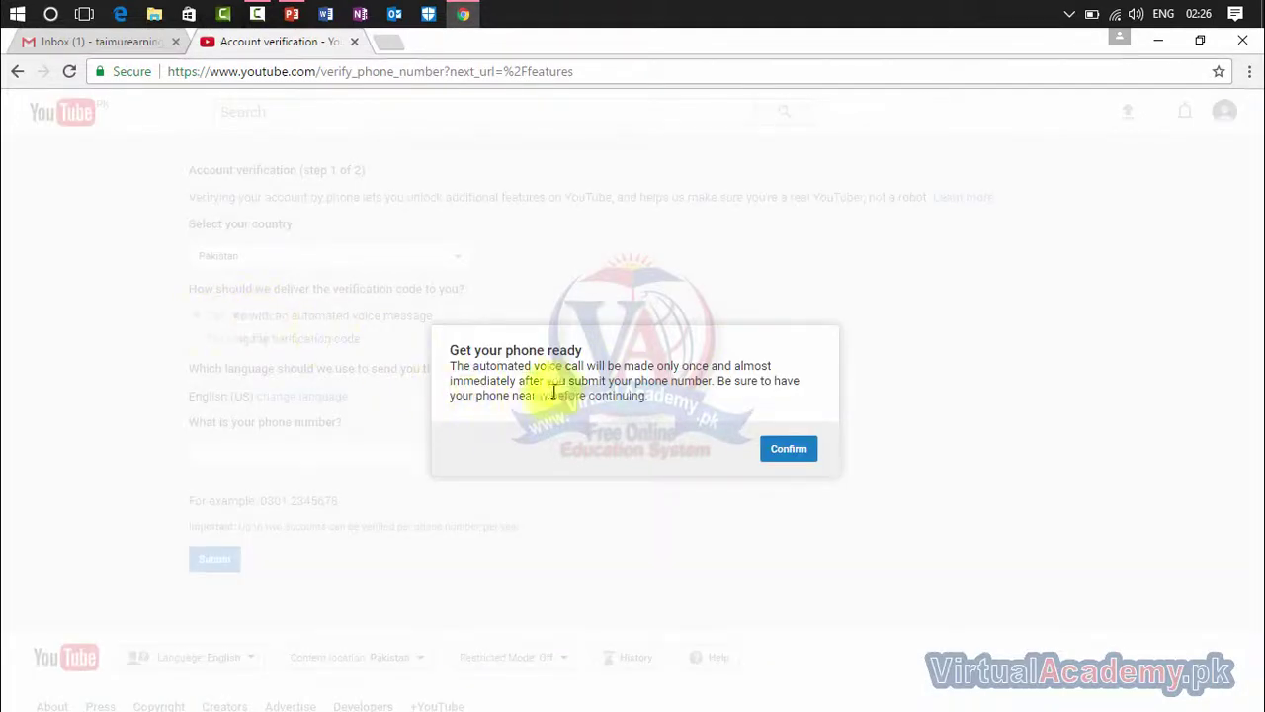
left_click(776, 453)
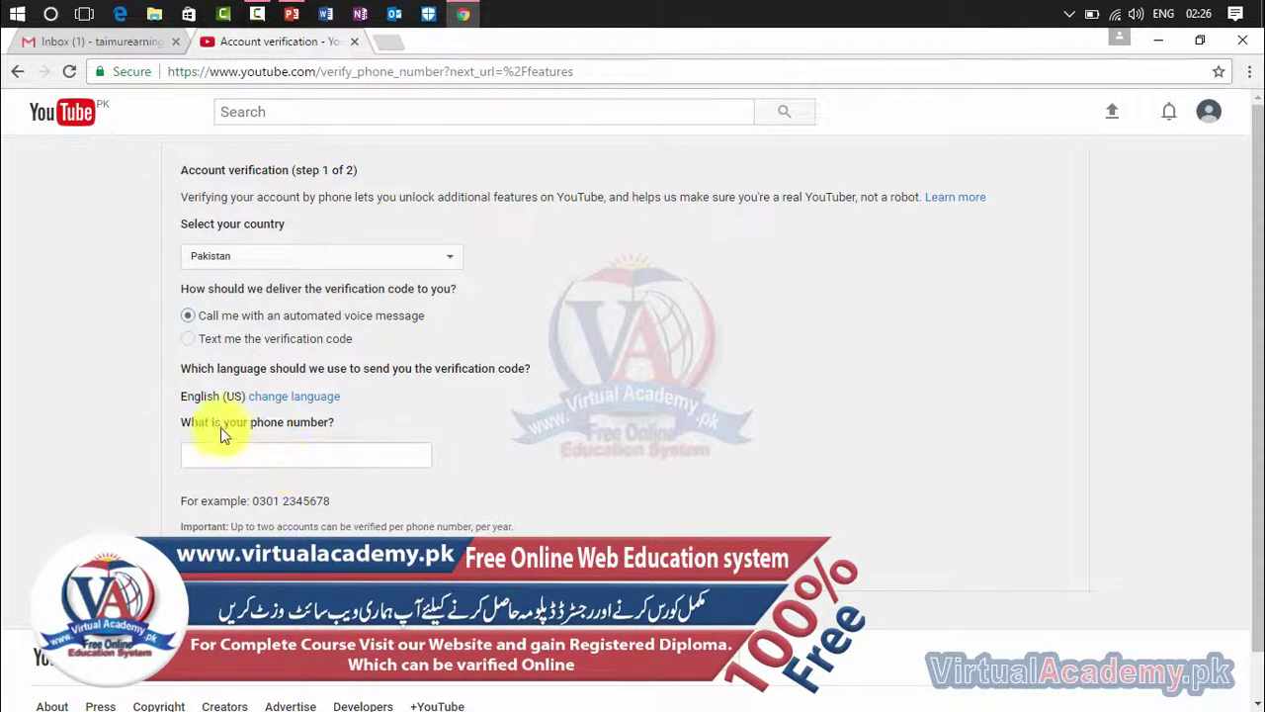
- Enter the phone number and submit it for verification
left_click(219, 455)
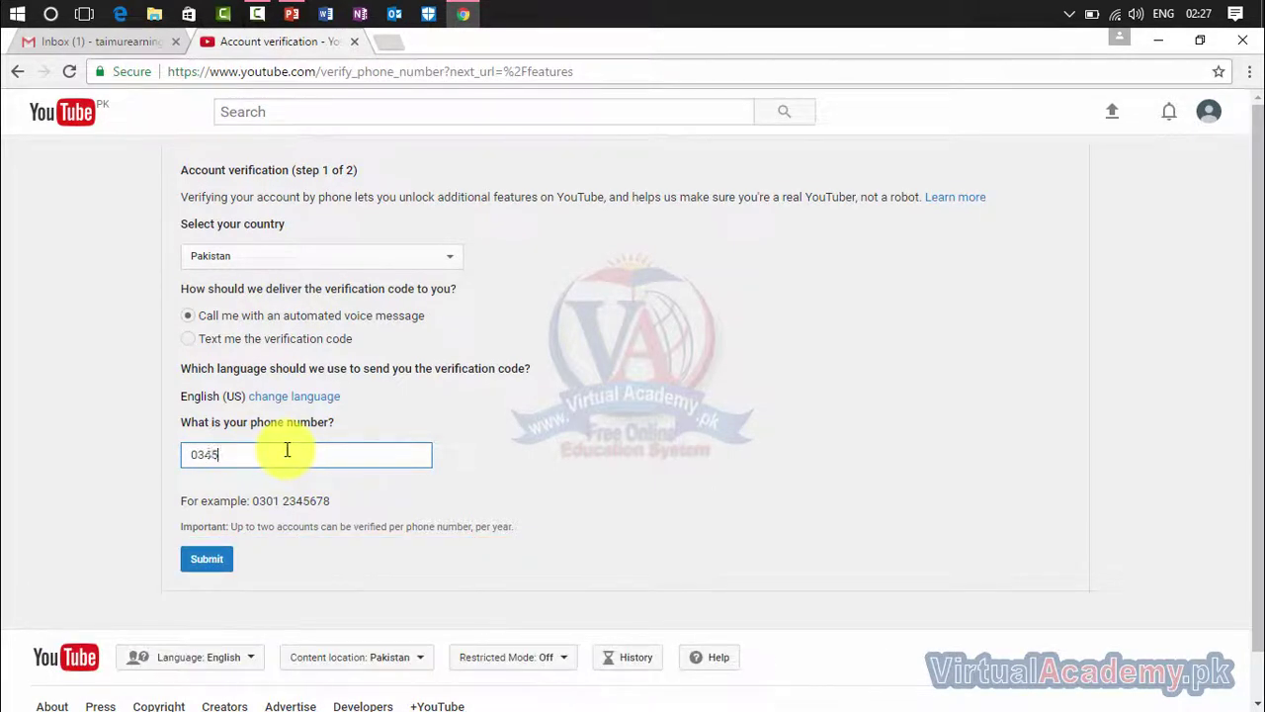
left_click(202, 559)
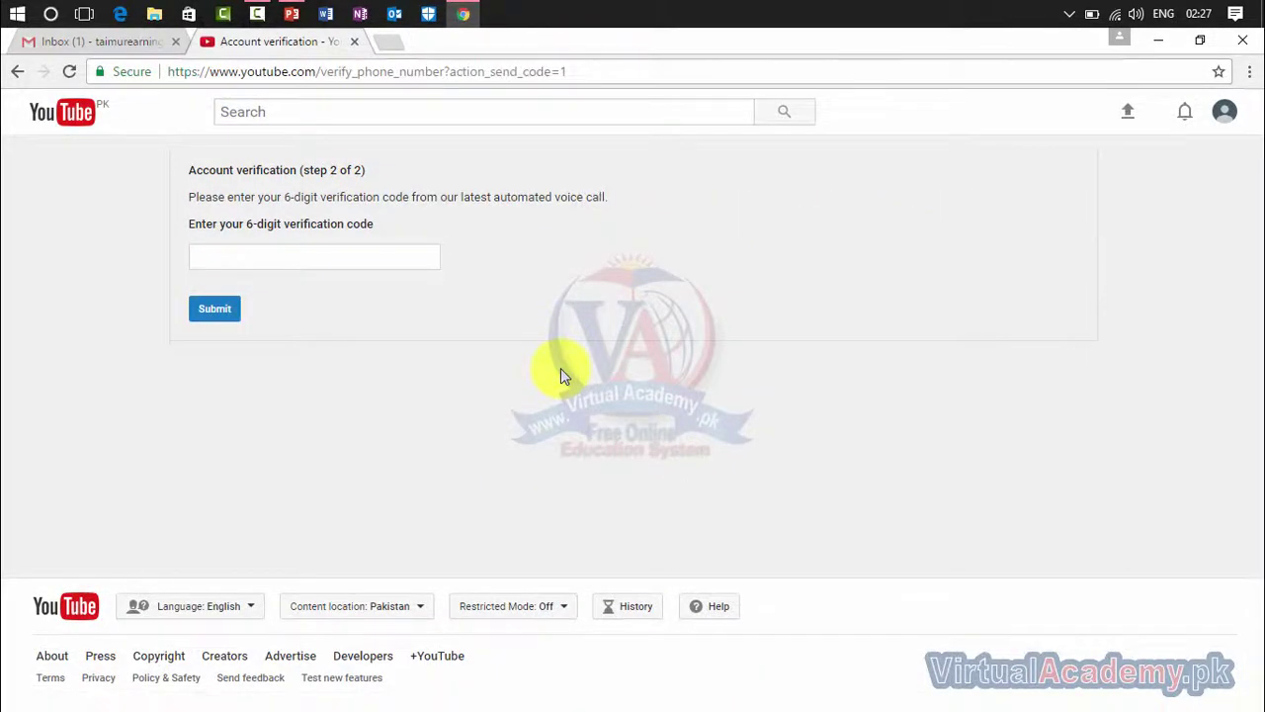
- Enter the six-digit code from the voice call and submit it to verify the account
left_click(354, 256)
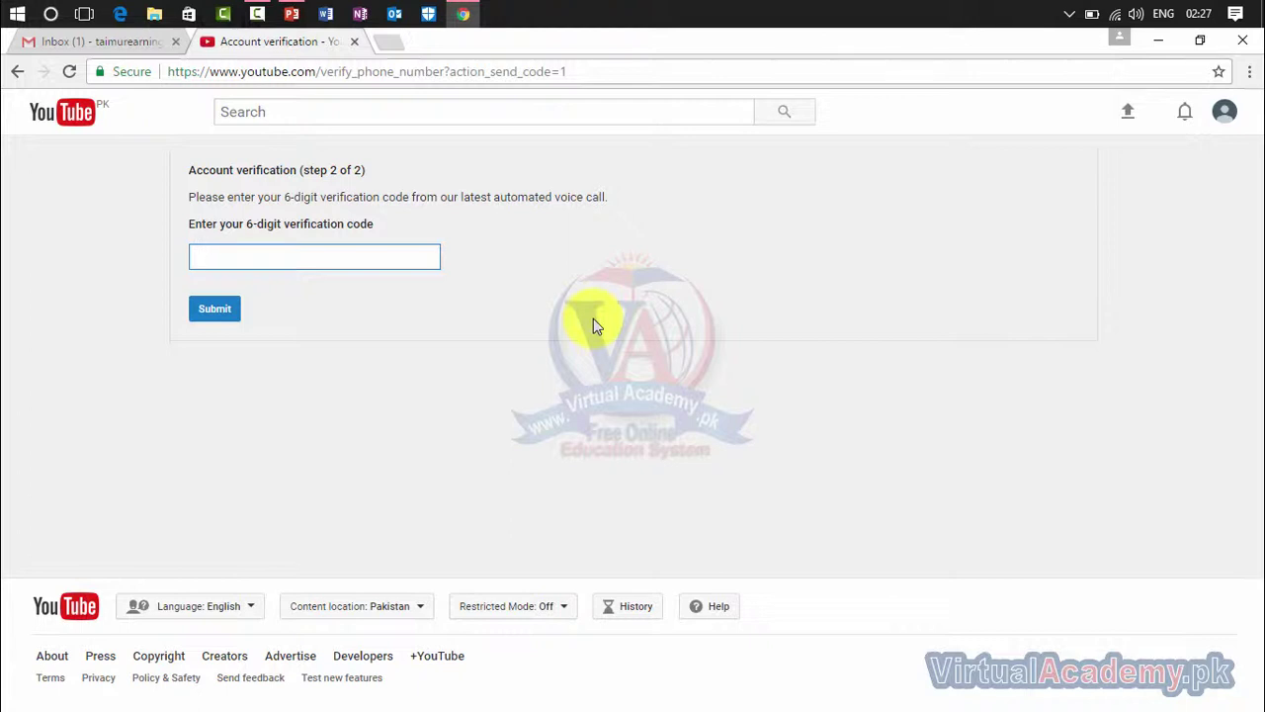
left_click(404, 259)
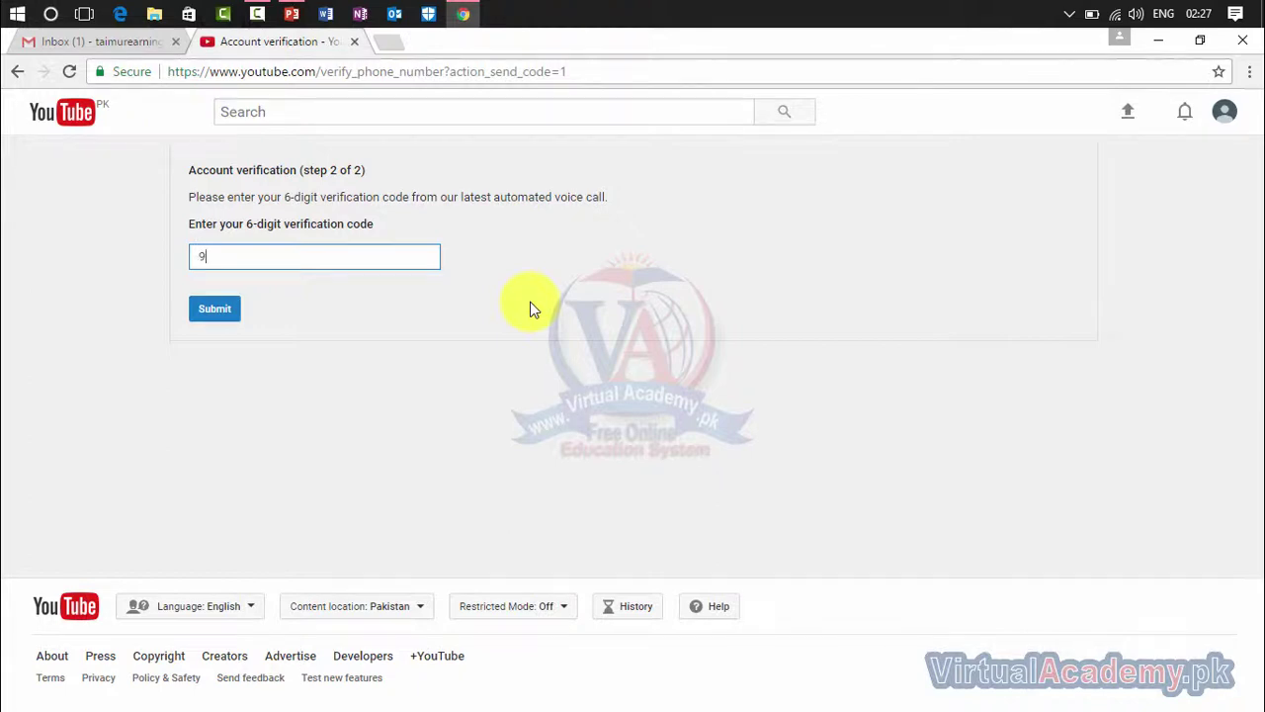
left_click(214, 313)
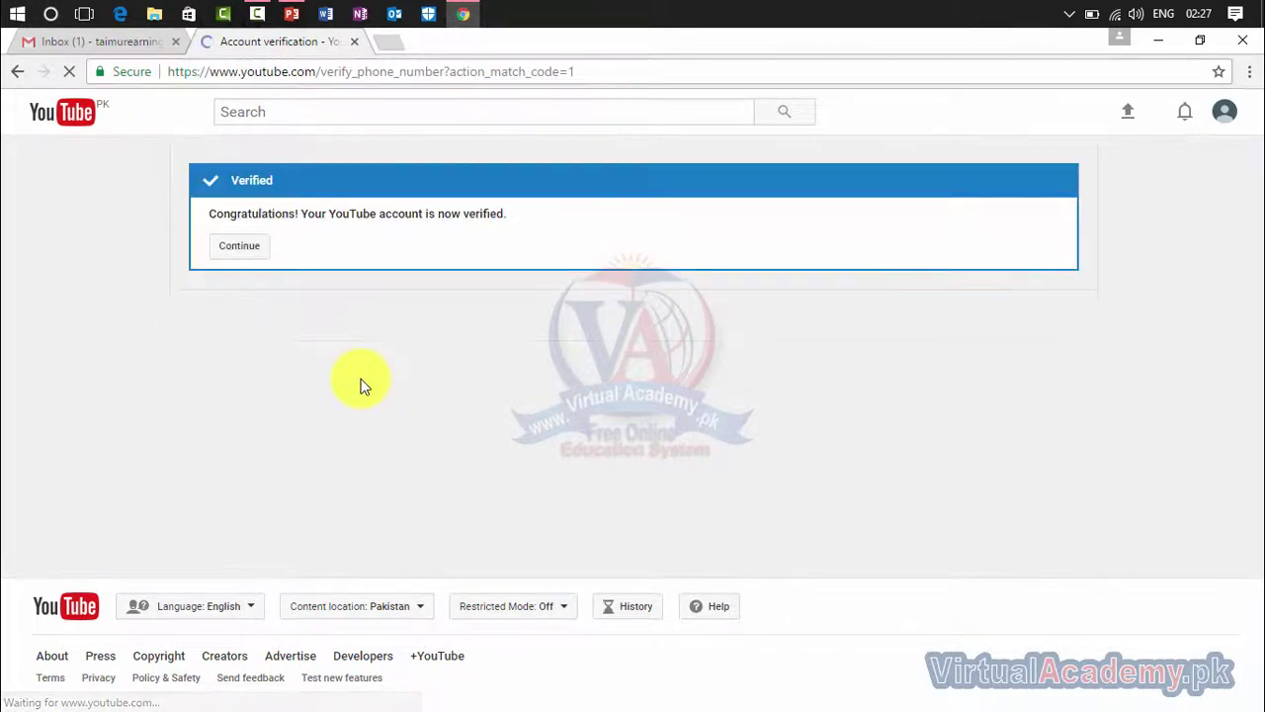
- Continue to the now-Verified Status and Features page, review the feature cards, and open Upload defaults
left_click(233, 247)
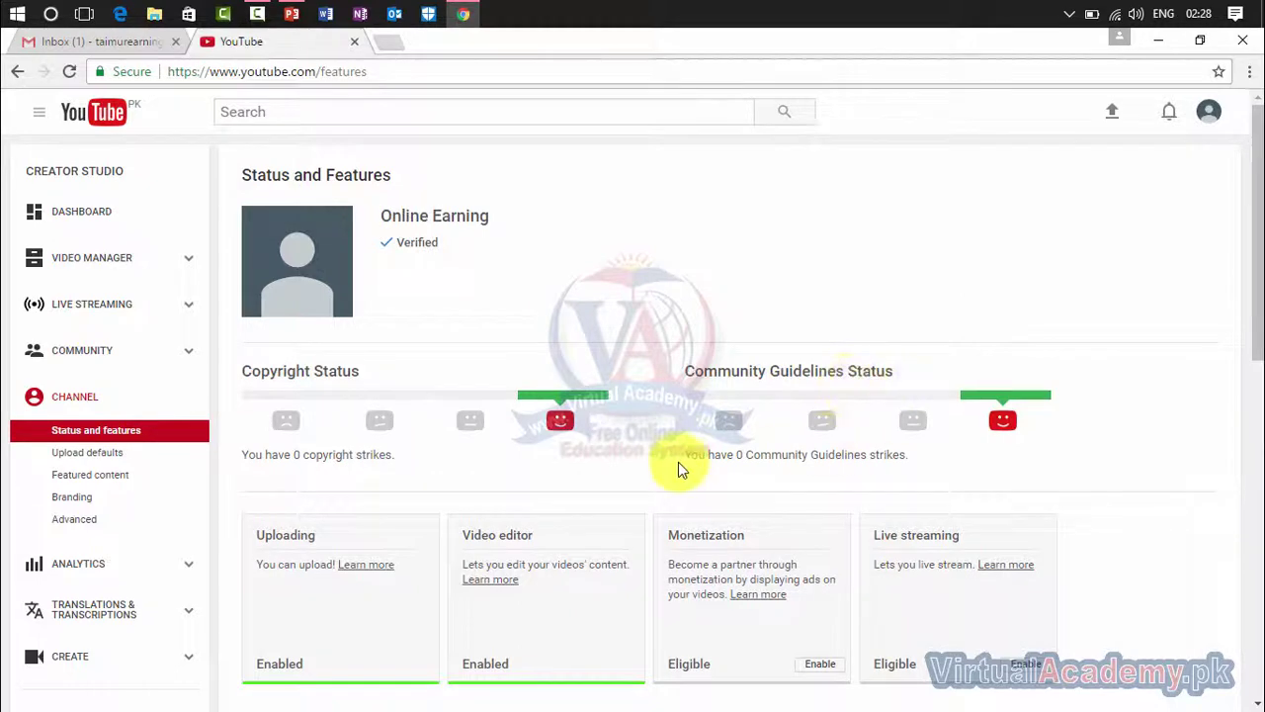
scroll(934, 445, "down", 2)
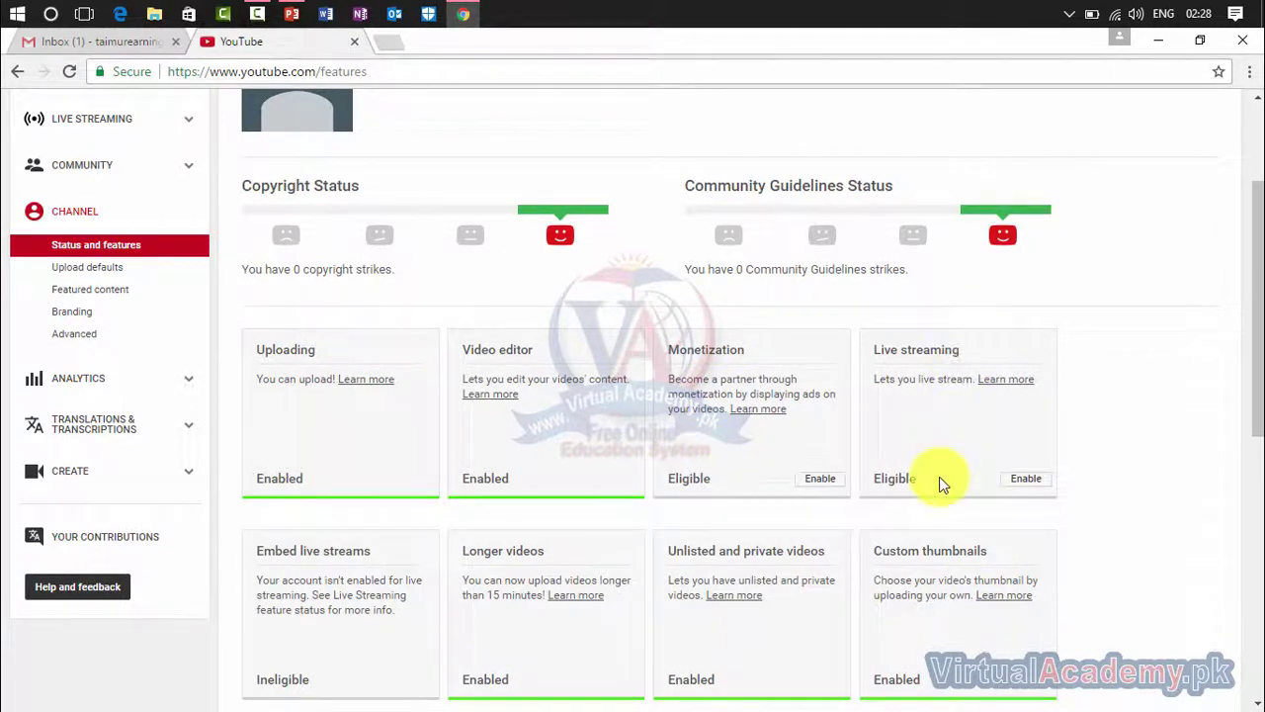
scroll(948, 480, "down", 1)
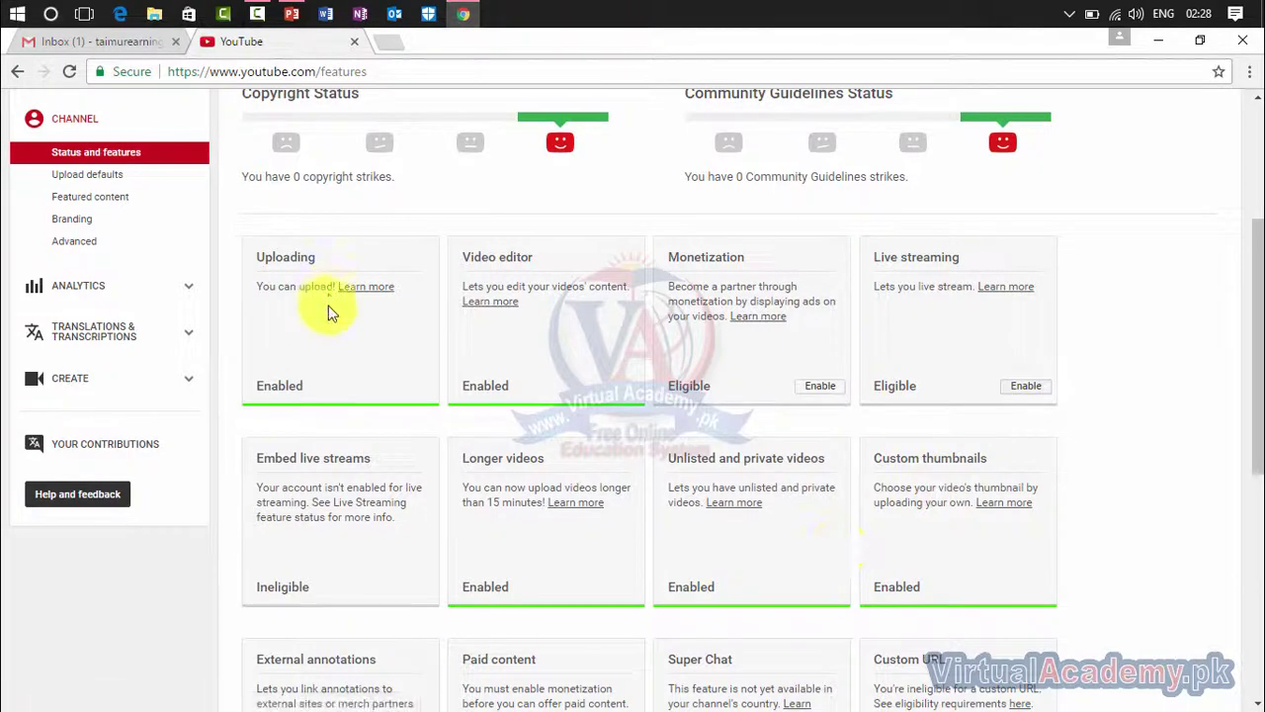
scroll(361, 607, "down", 4)
scroll(392, 599, "up", 4)
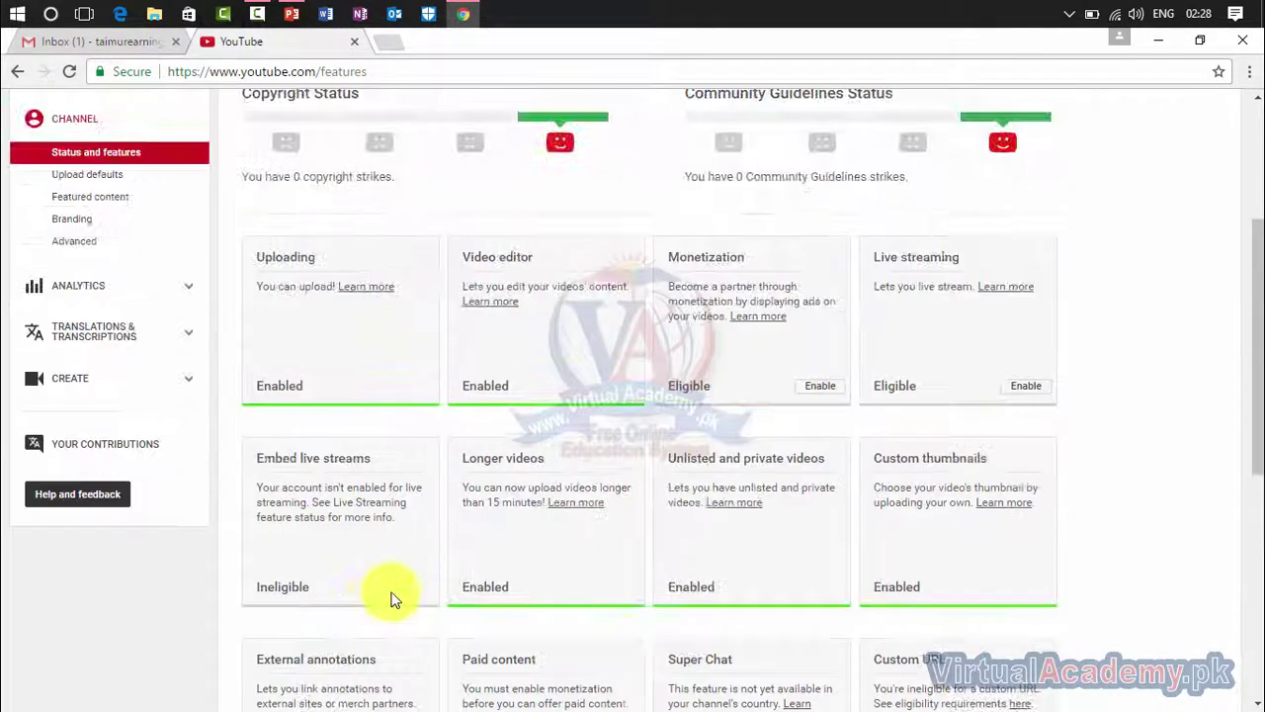
scroll(393, 599, "up", 1)
left_click(124, 267)
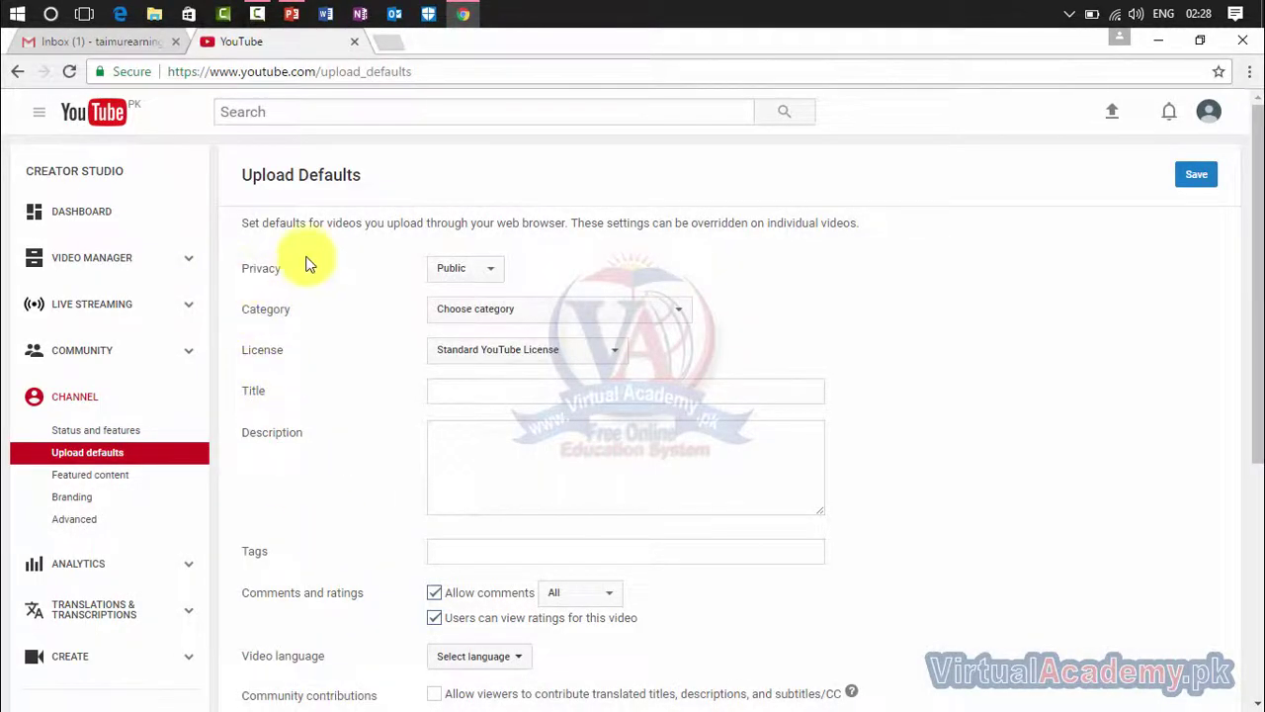
- Try the Unlisted and Private privacy options, then leave the default privacy on Public
left_click(453, 270)
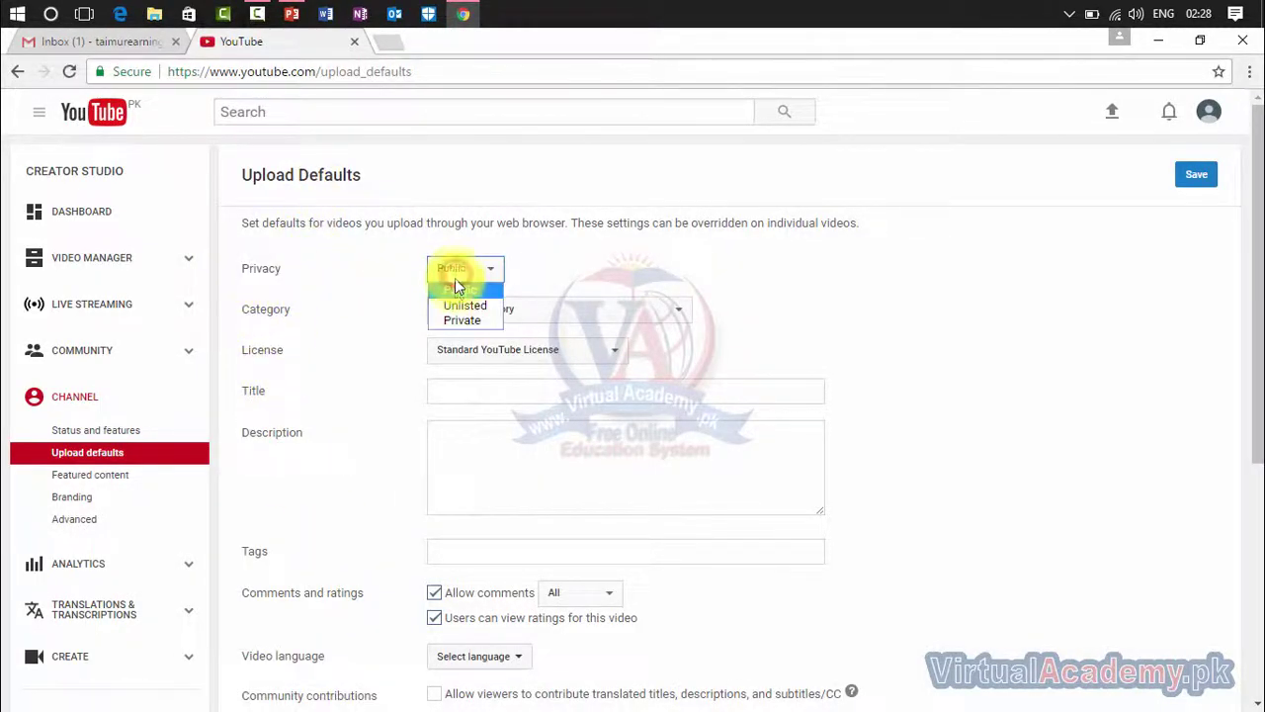
left_click(499, 312)
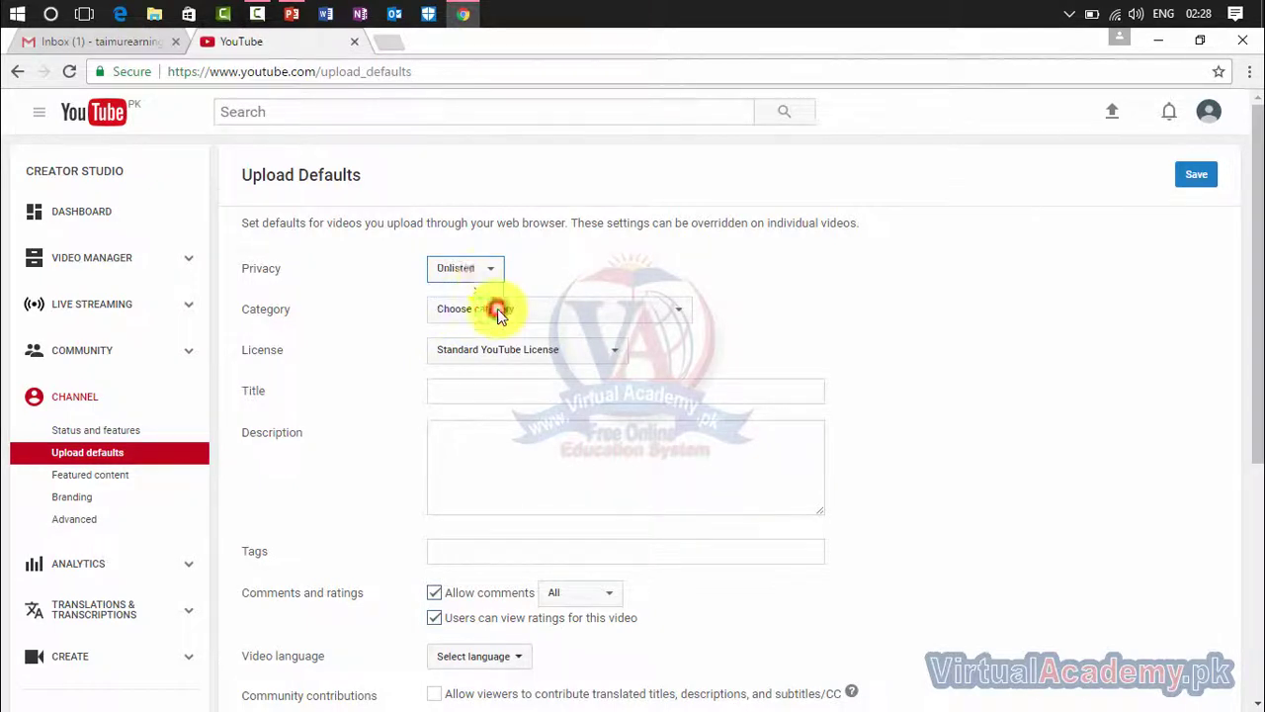
left_click(481, 265)
left_click(475, 313)
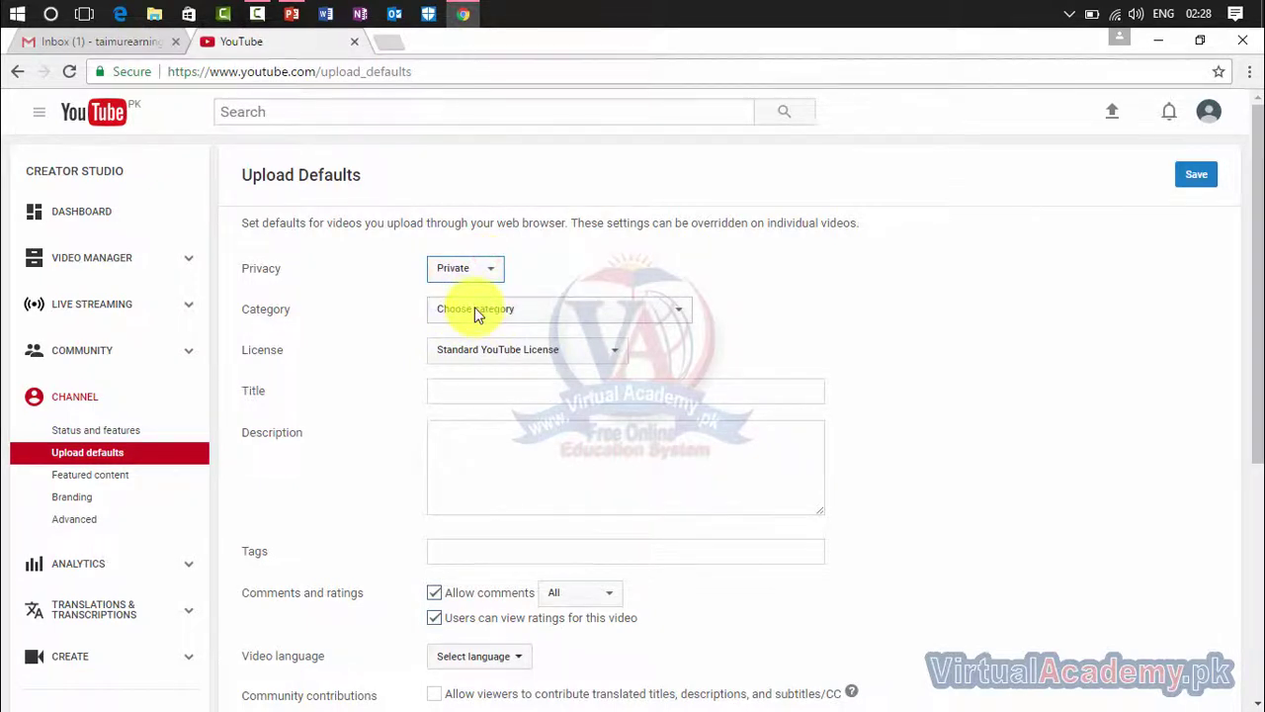
left_click(475, 272)
left_click(470, 287)
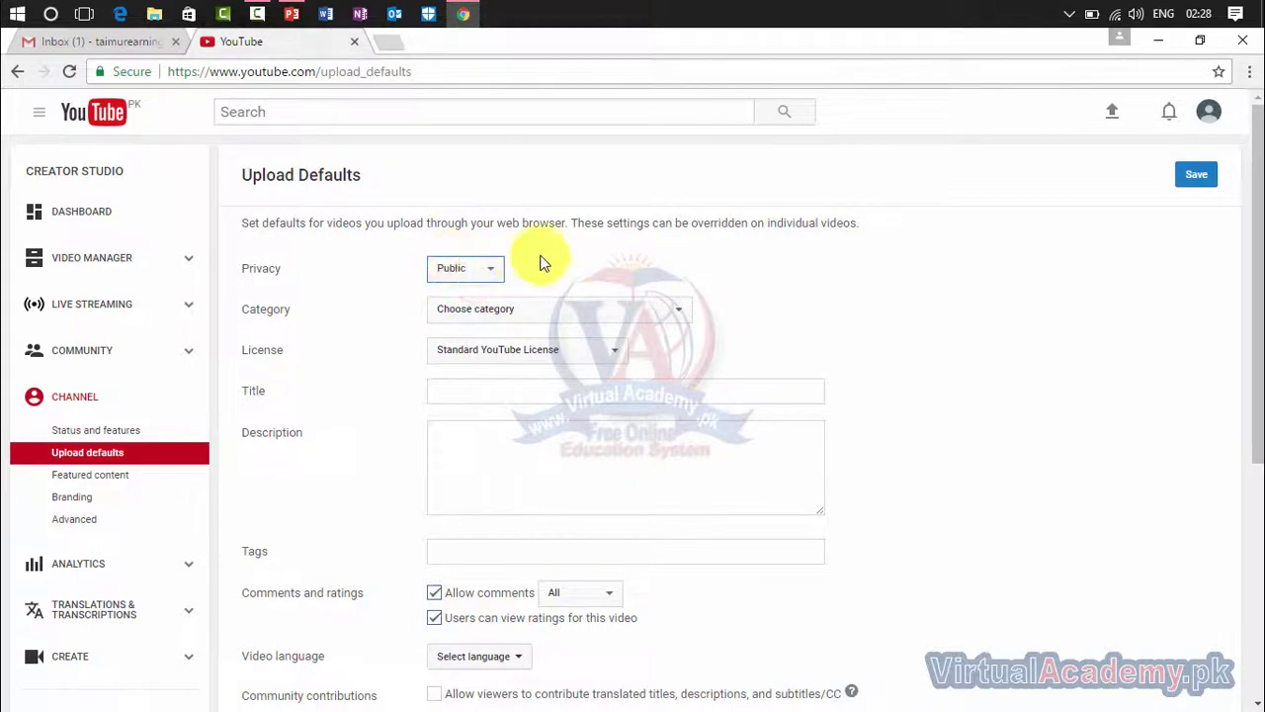
- Set the default category to Education and keep the Standard YouTube License
left_click(482, 314)
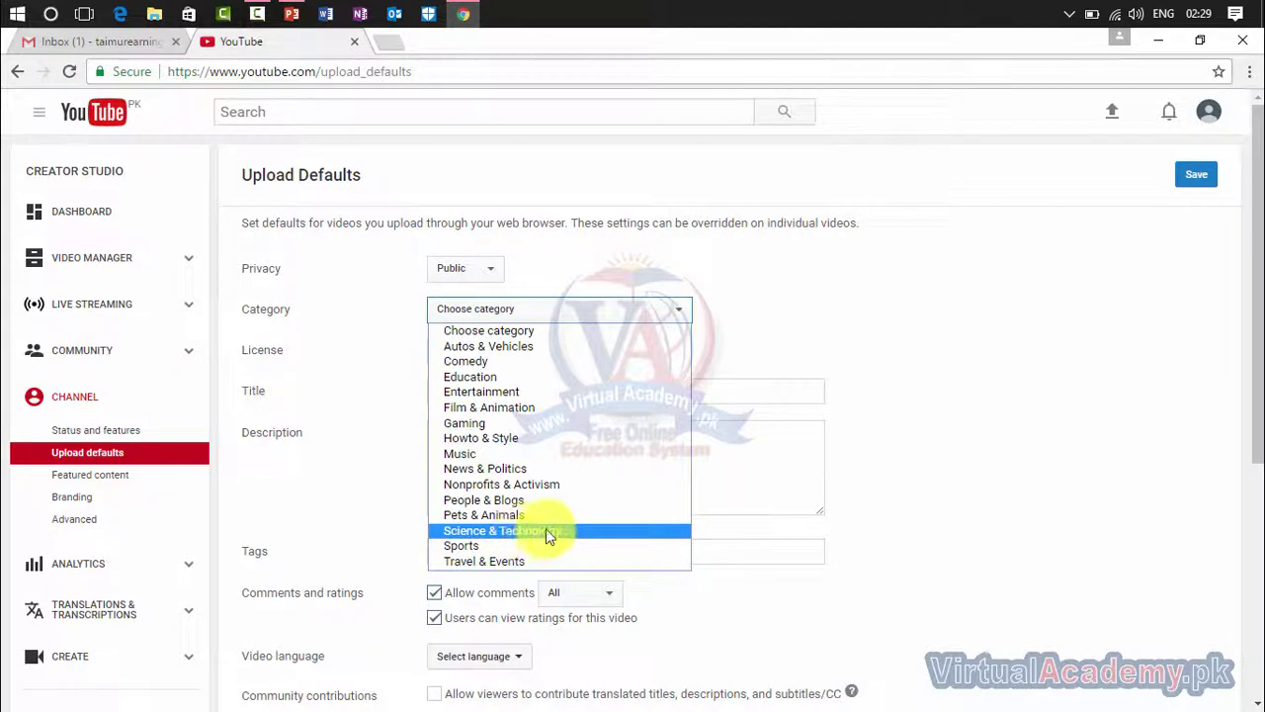
left_click(535, 385)
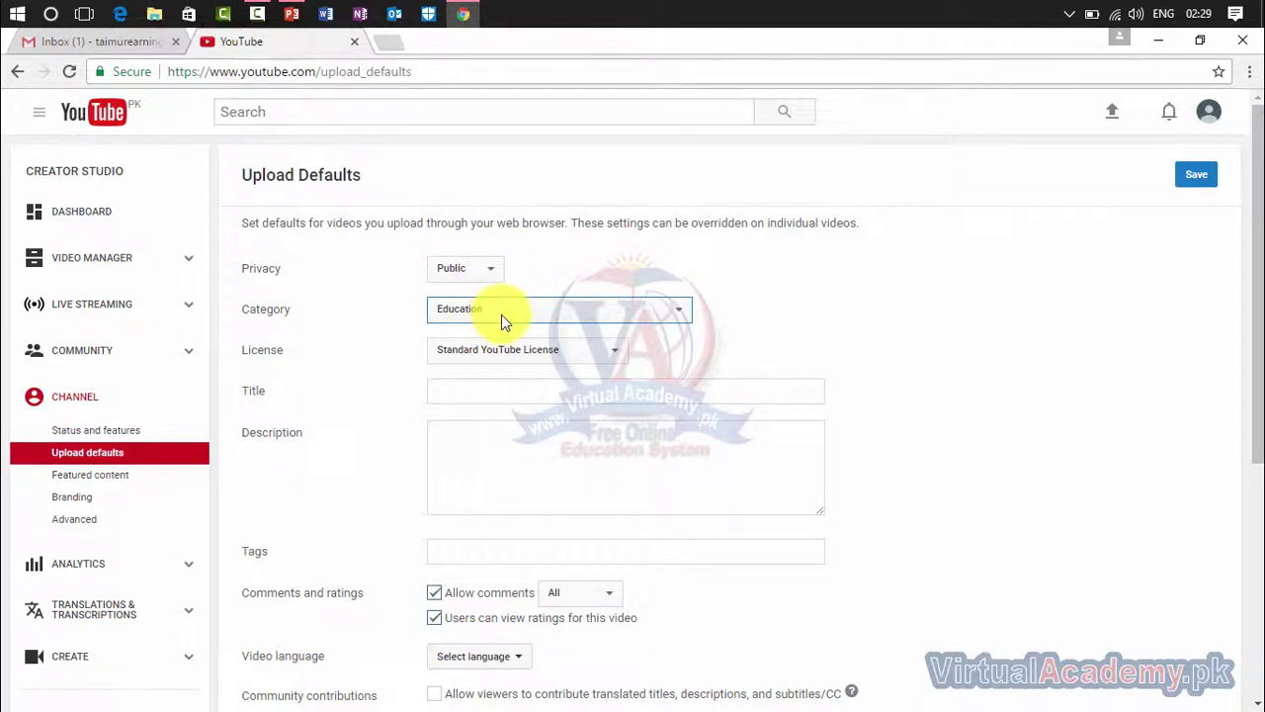
left_click(492, 350)
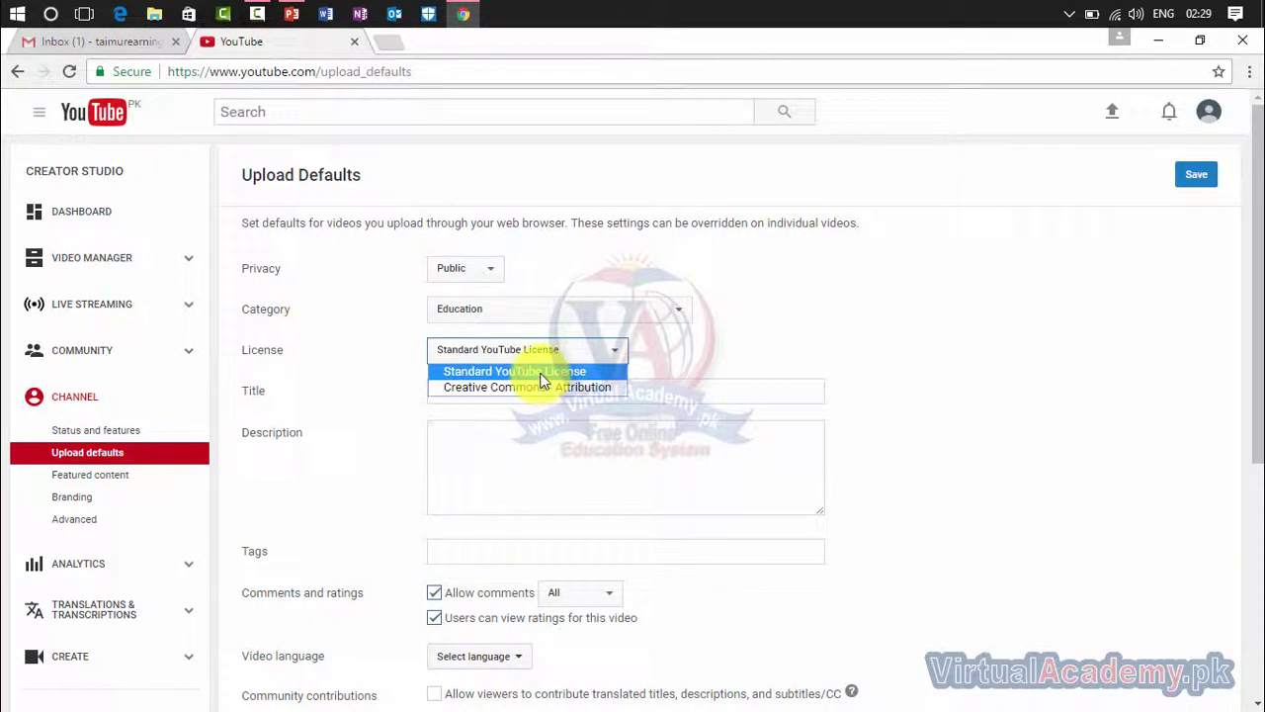
left_click(537, 373)
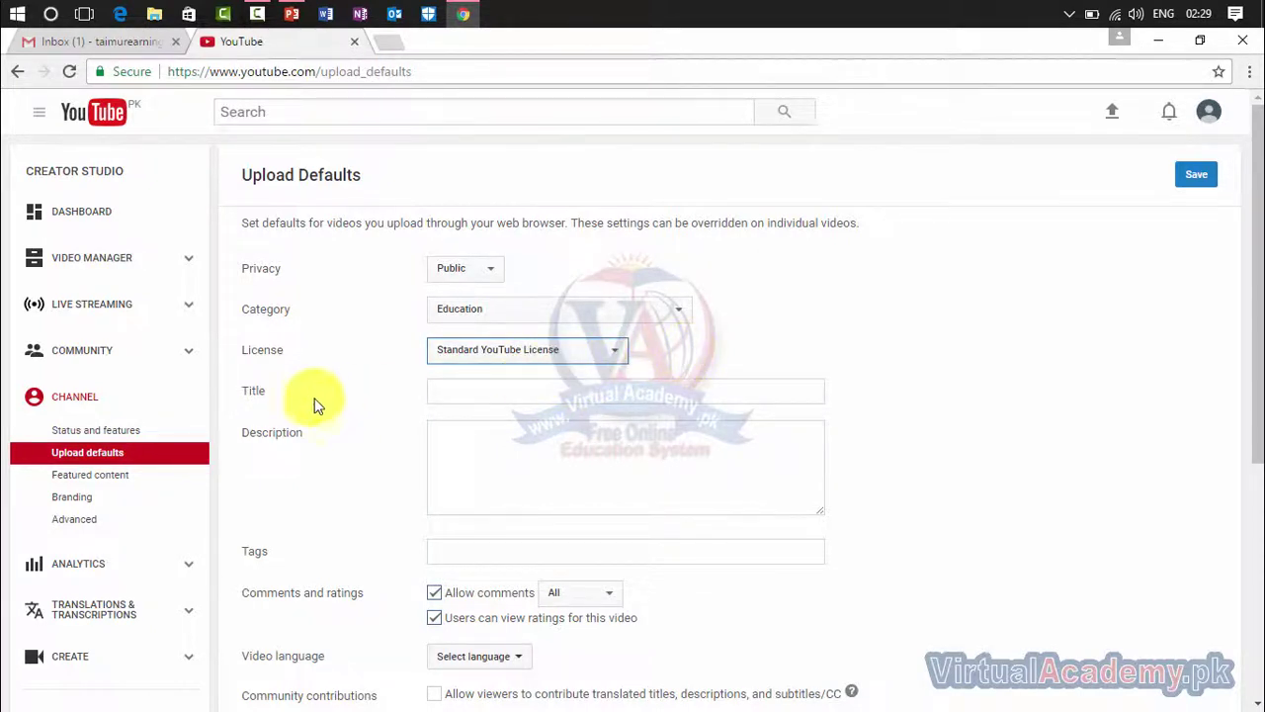
- Go through the title and description fields, then type the instructor's name into the default tags
left_click(453, 396)
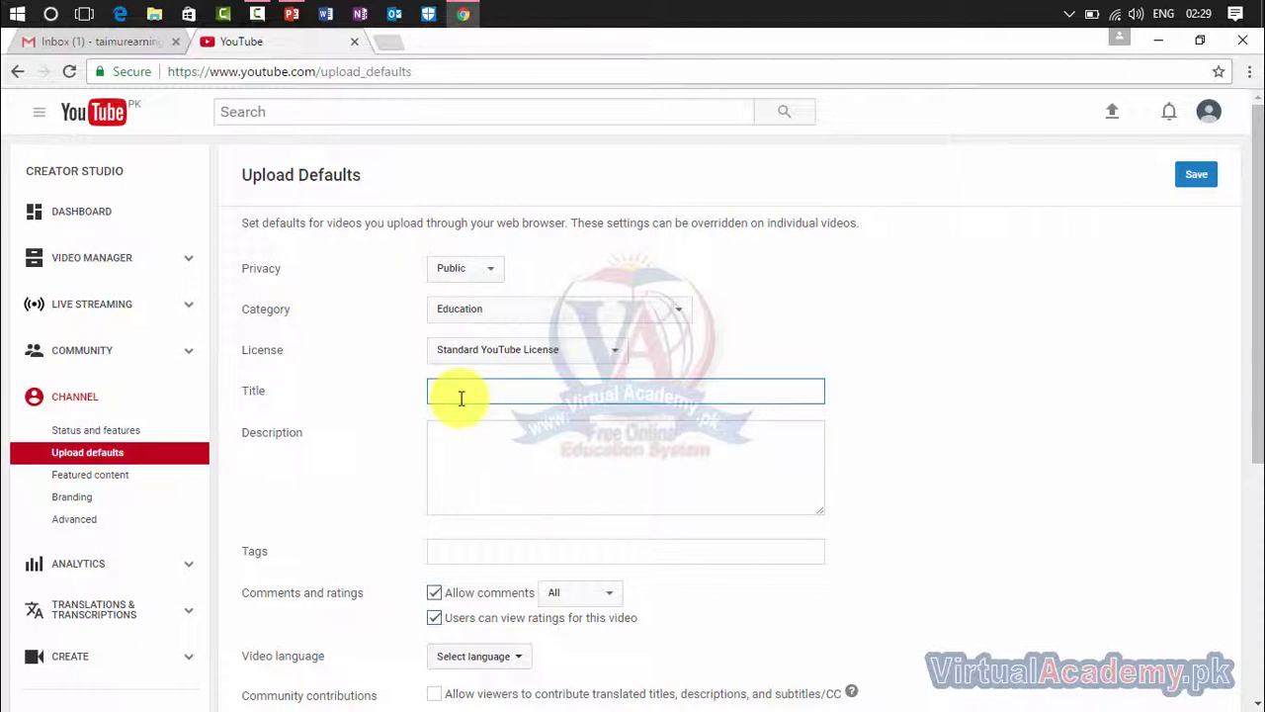
left_click(466, 492)
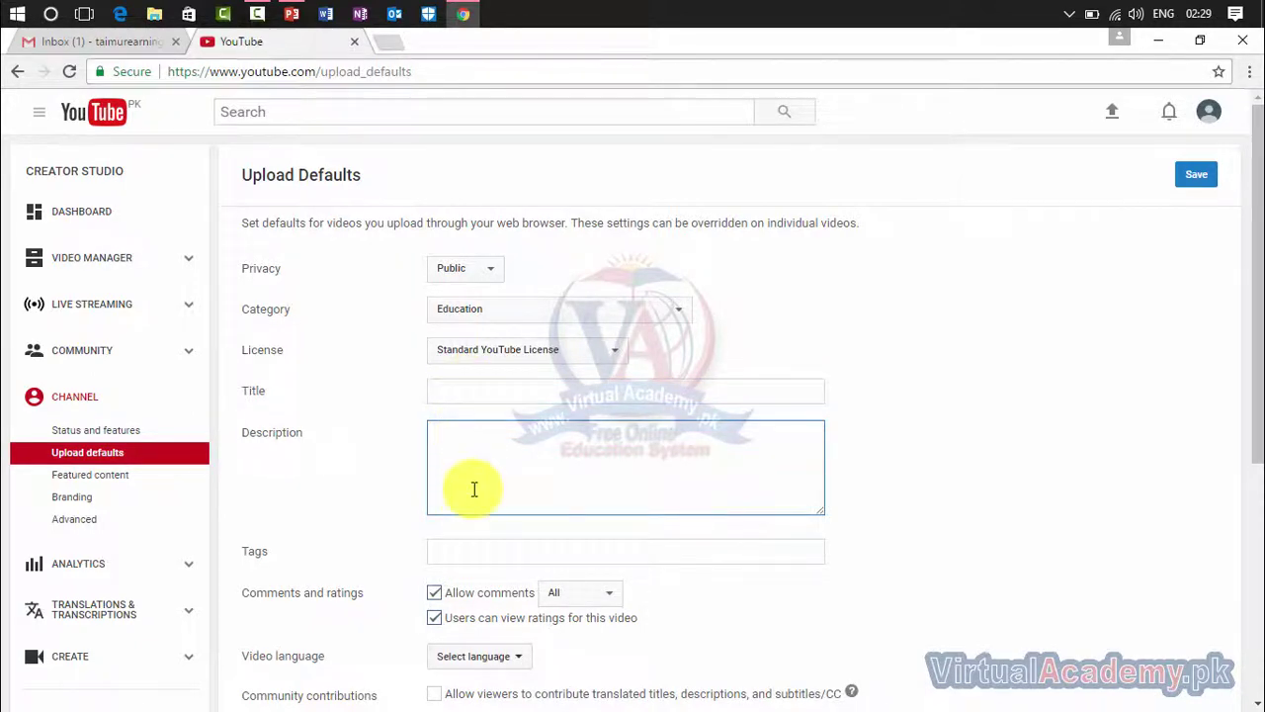
left_click(453, 549)
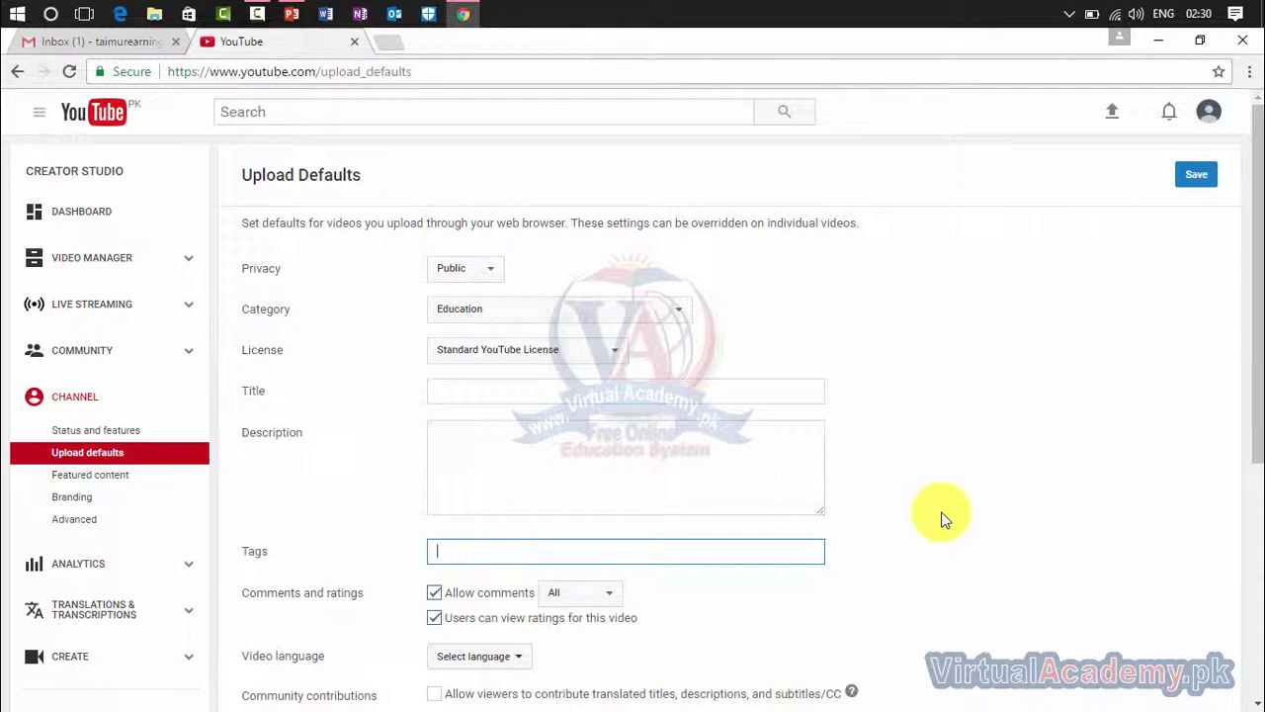
type("Taimur PER")
key("BackSpace")
key("BackSpace")
type("3ERV")
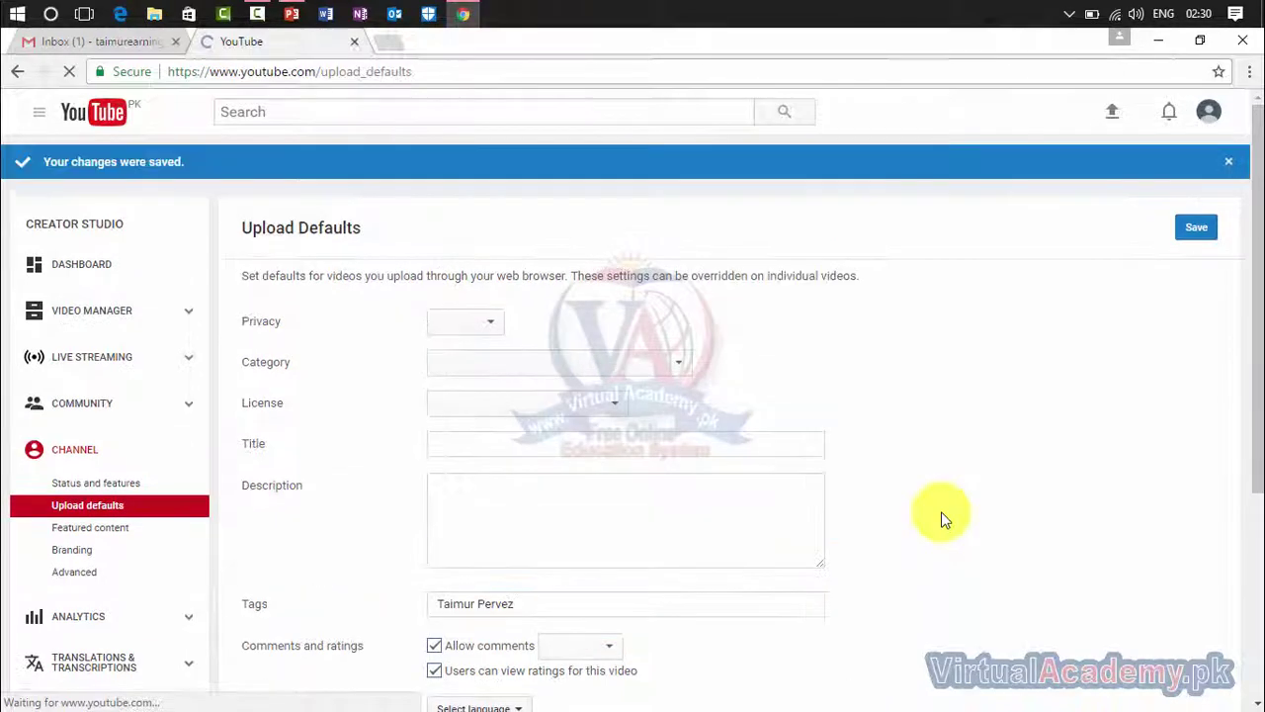
- Replace the default tags with 'Online earning Tips and Tricks', then move to the title and description
left_click(605, 600)
left_click_drag(1257, 362, 1256, 517)
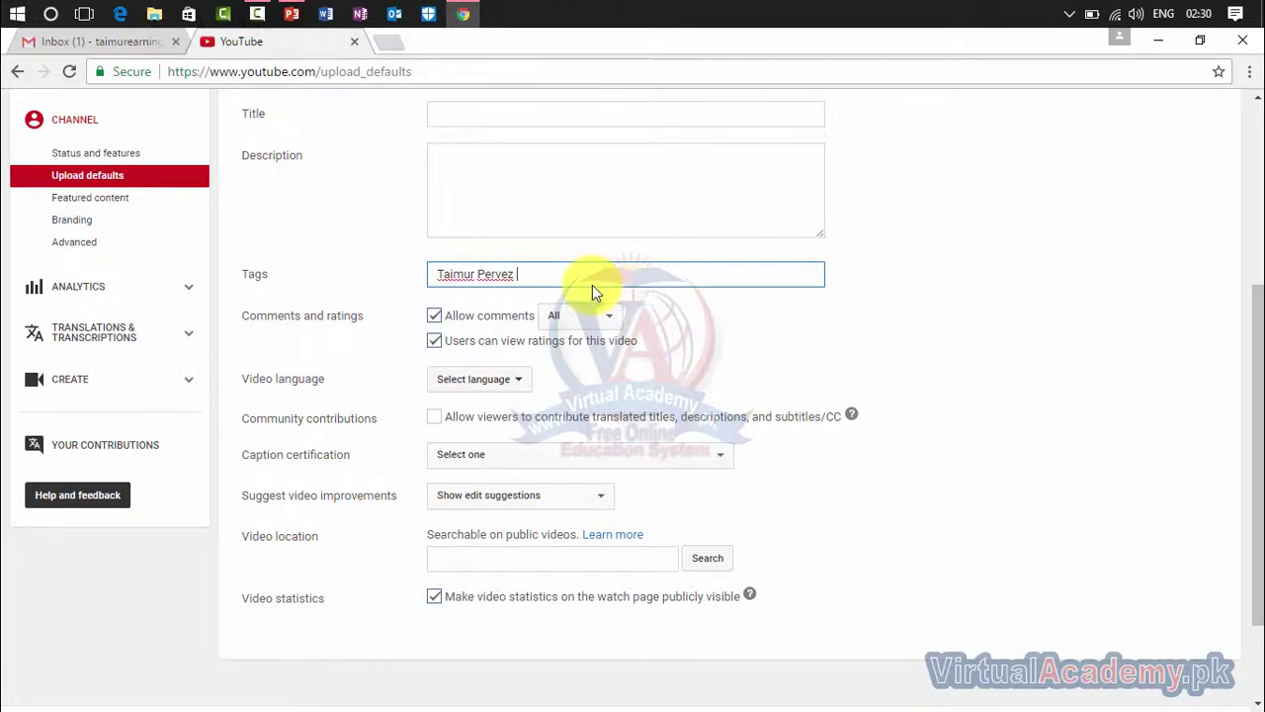
left_click_drag(531, 274, 257, 299)
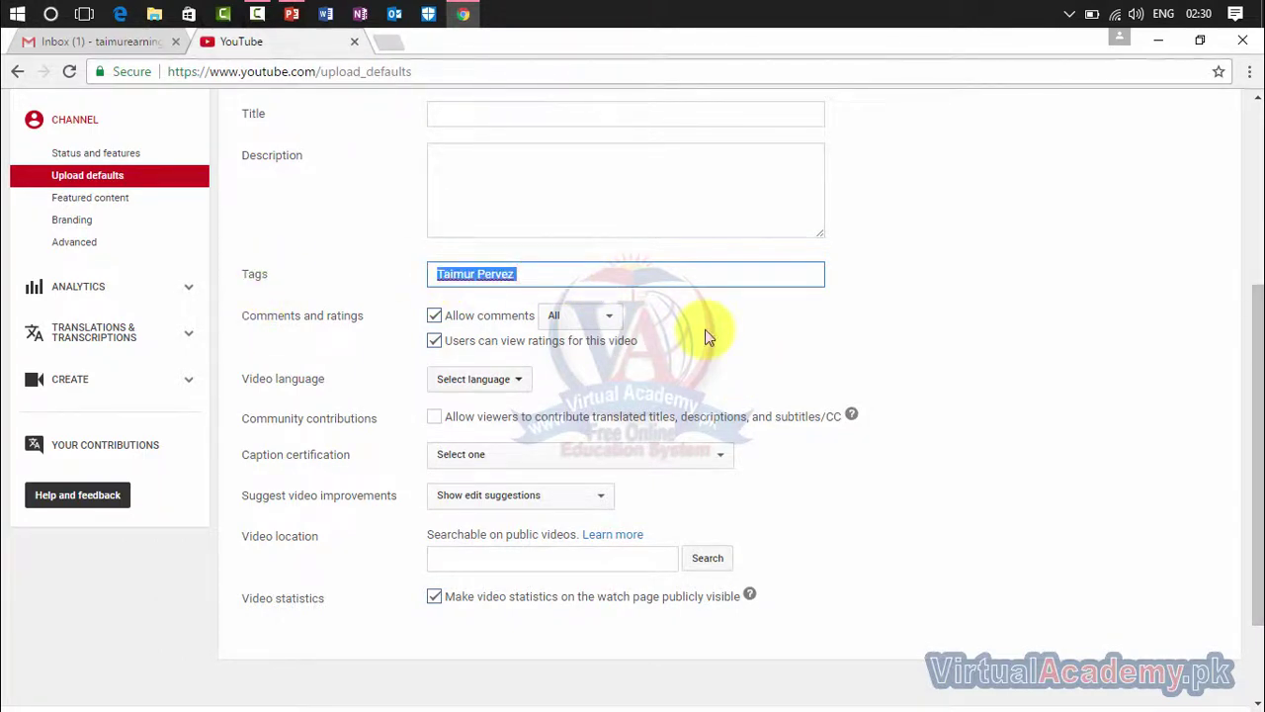
scroll(602, 505, "up", 2)
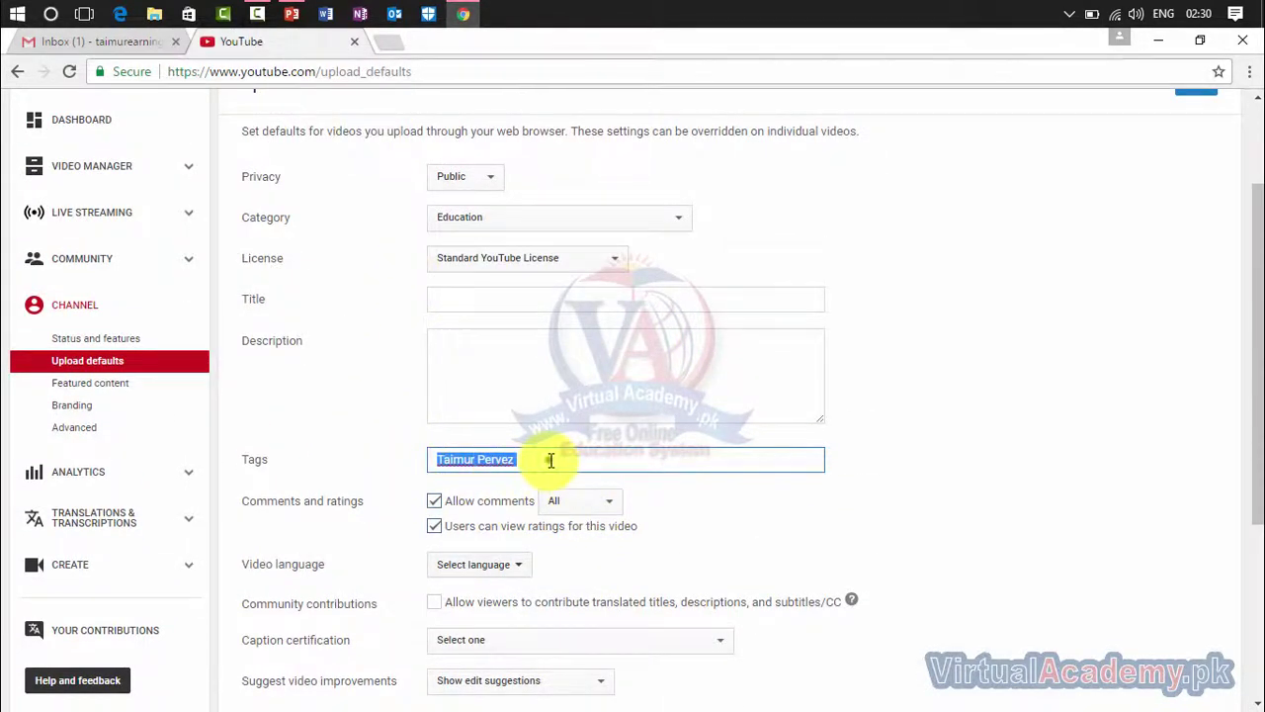
left_click(550, 458)
left_click_drag(551, 459, 438, 459)
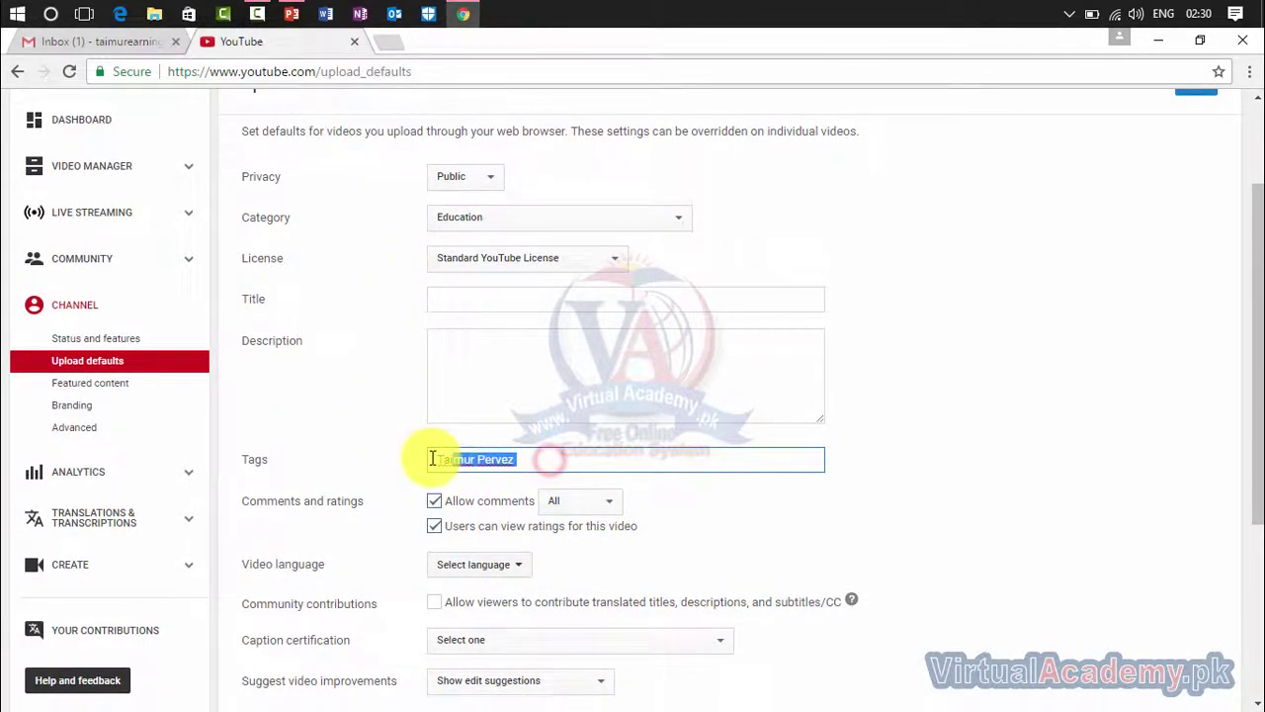
left_click(573, 467)
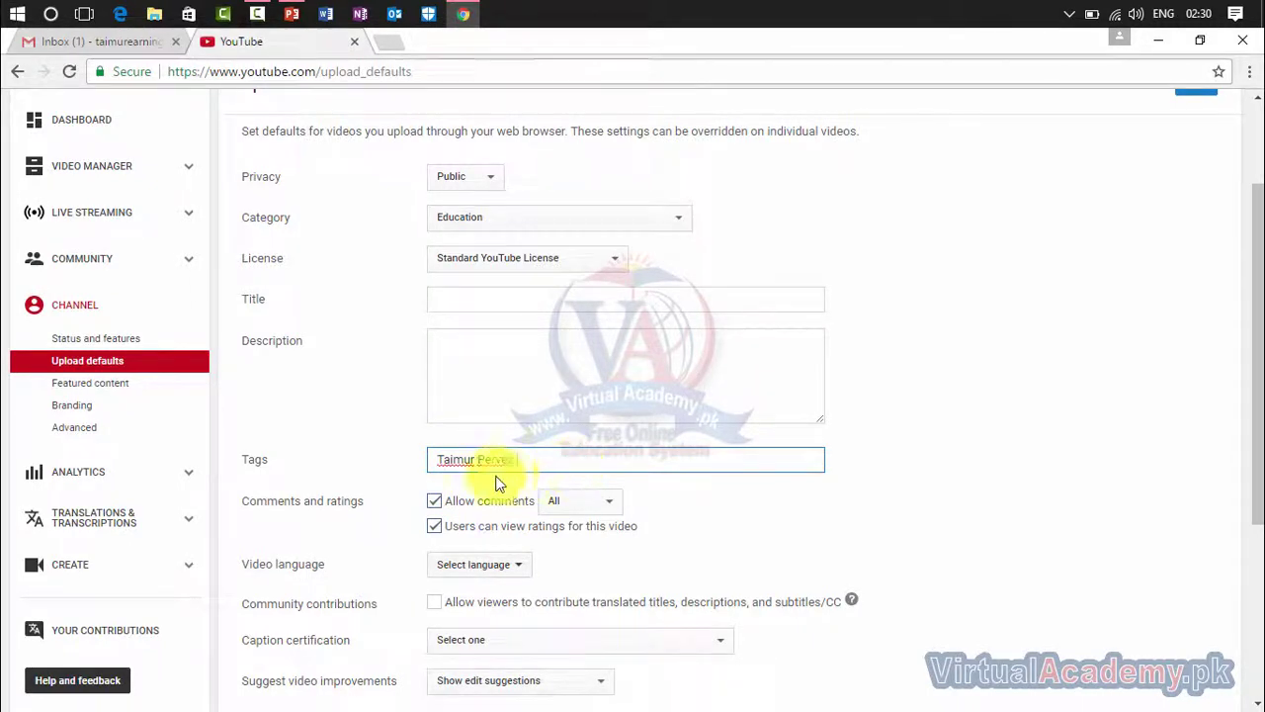
left_click_drag(570, 460, 358, 460)
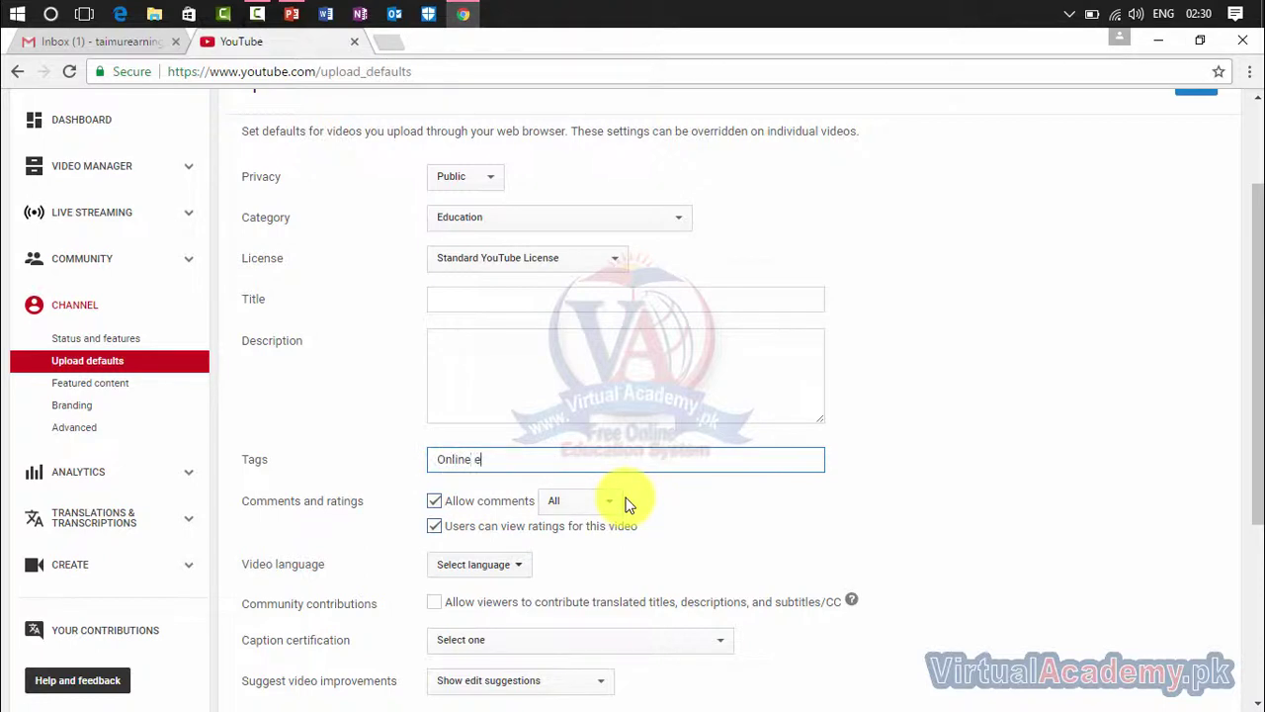
type("Online earning ")
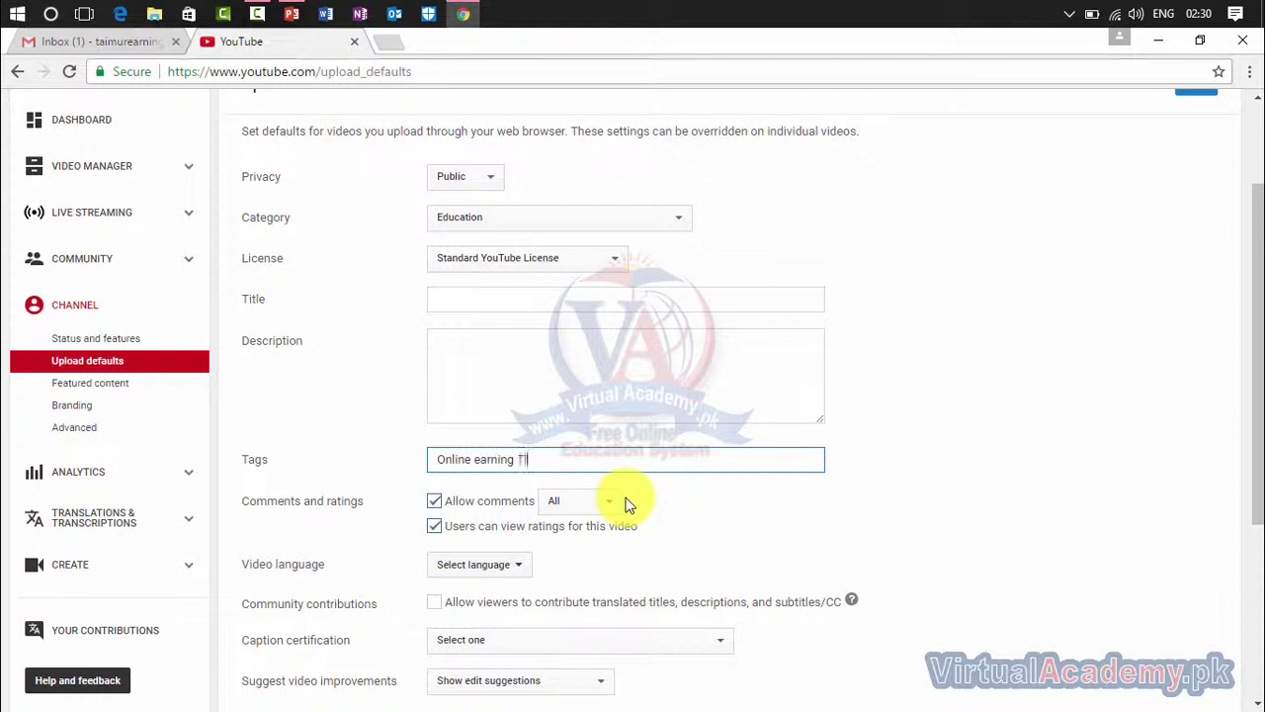
type("Tips and Tricks")
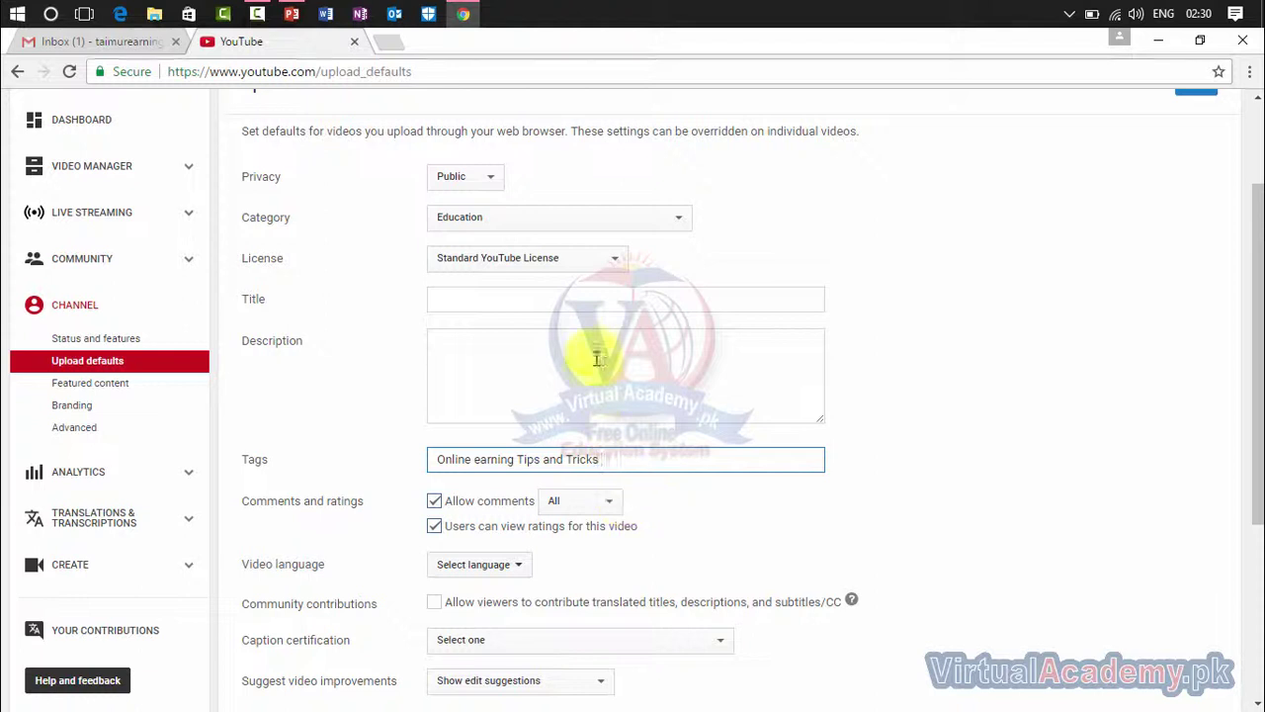
left_click(569, 290)
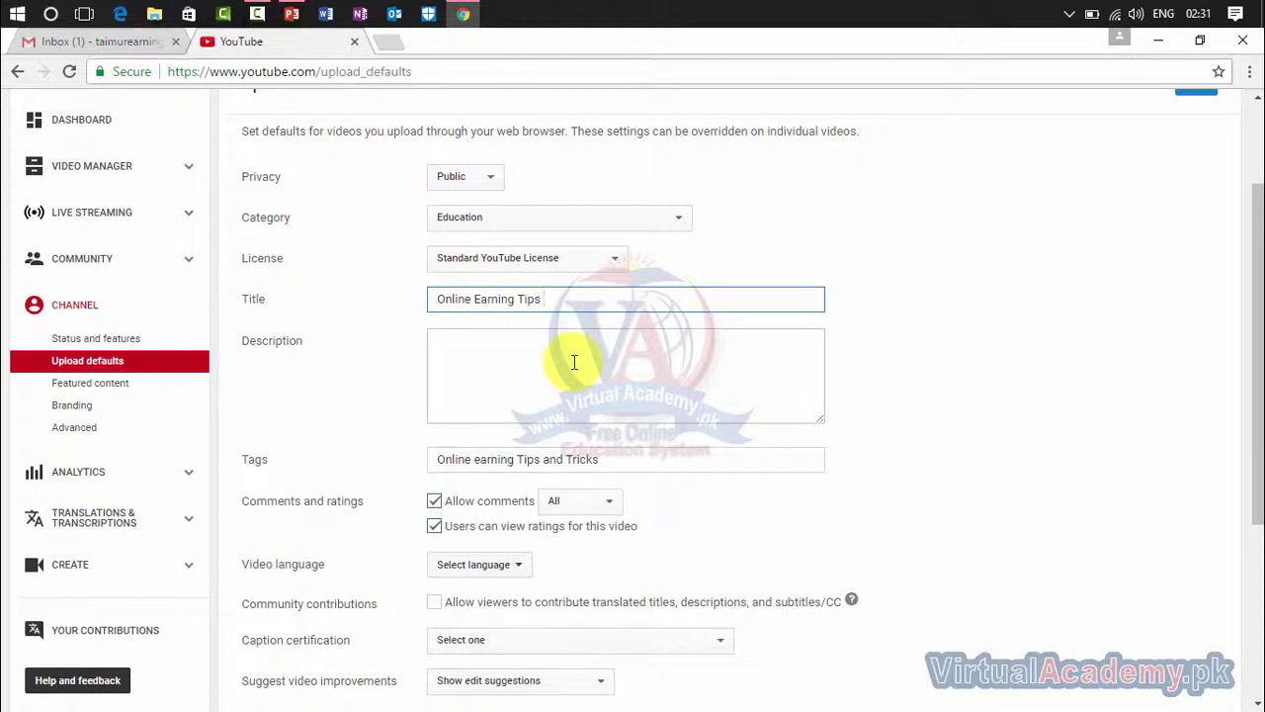
left_click(542, 368)
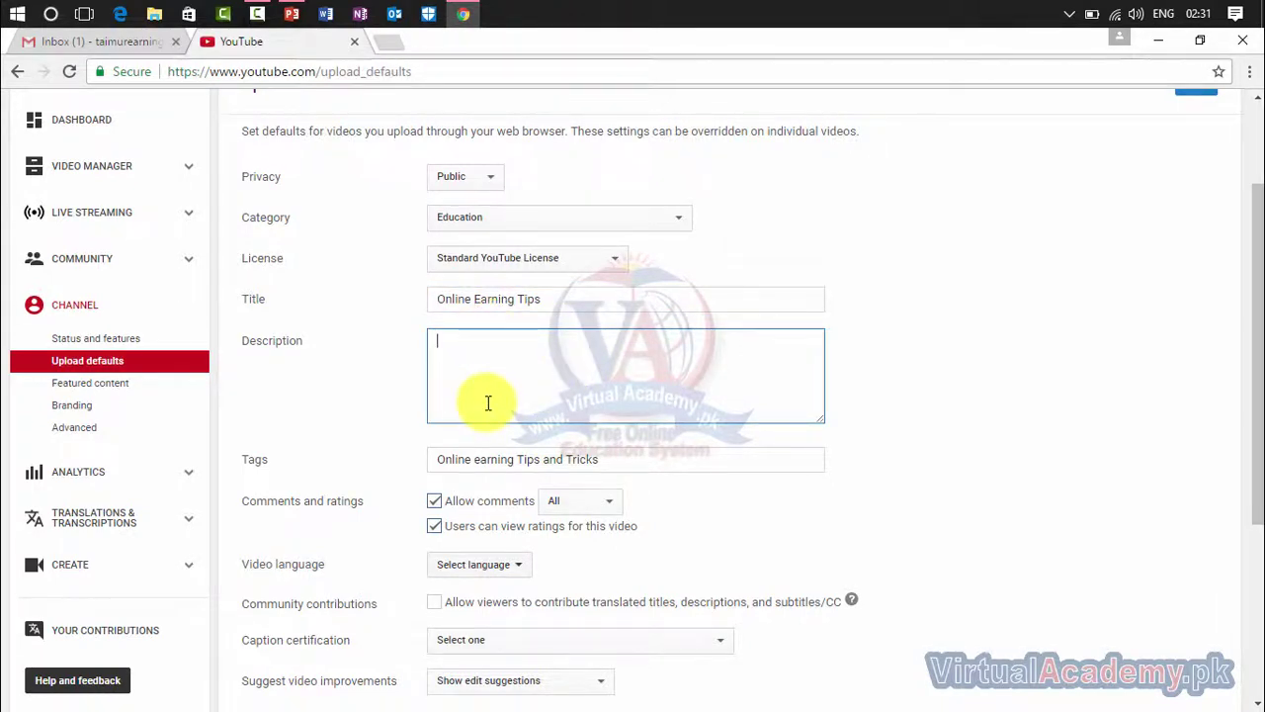
scroll(492, 366, "down", 3)
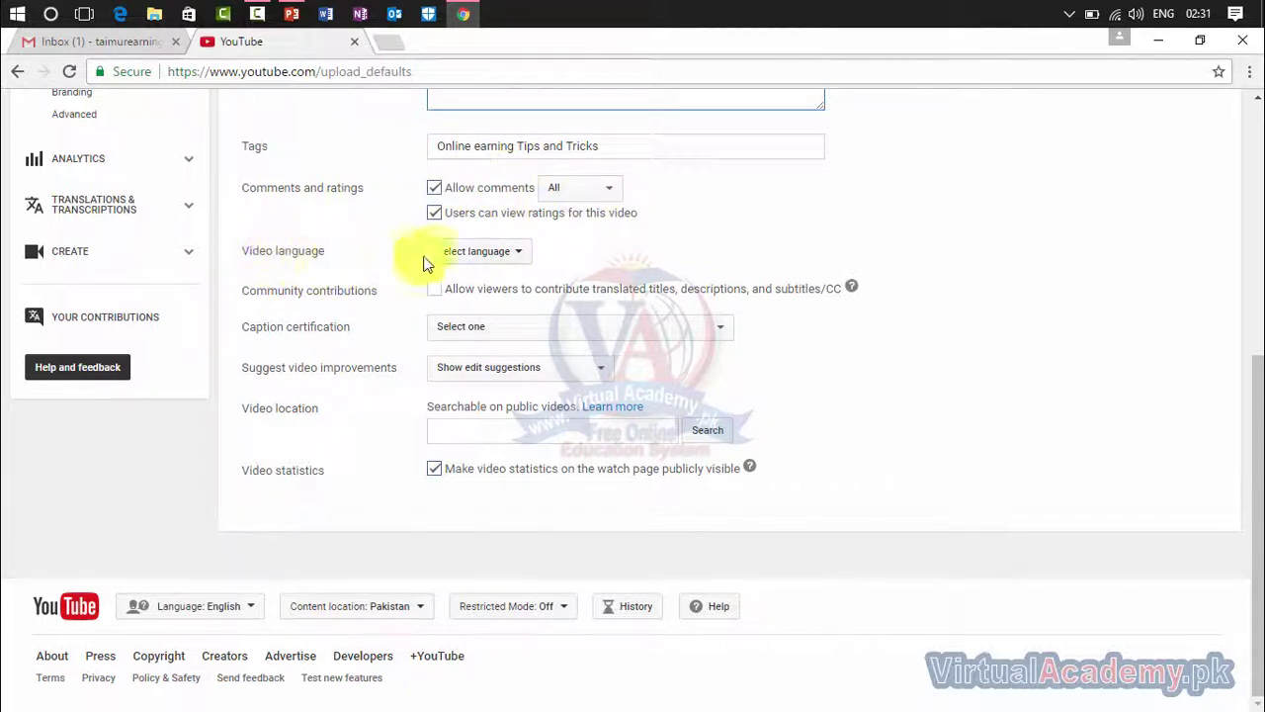
left_click(475, 251)
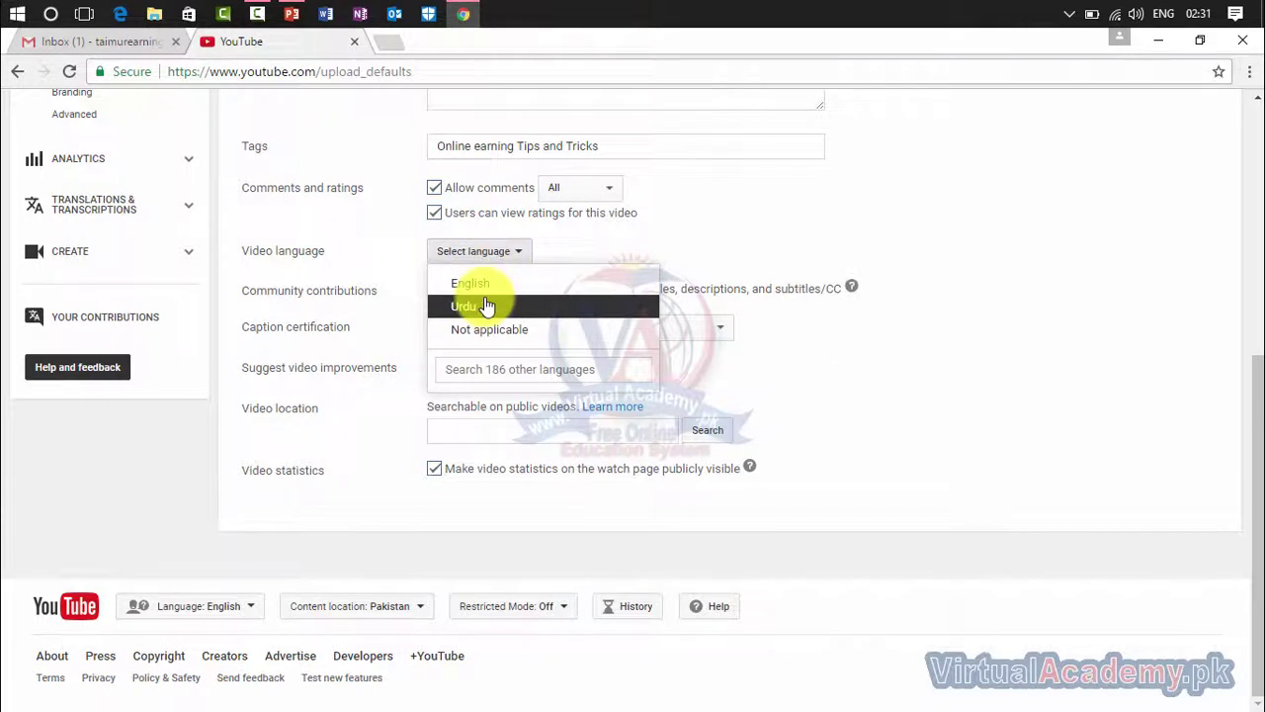
left_click(395, 264)
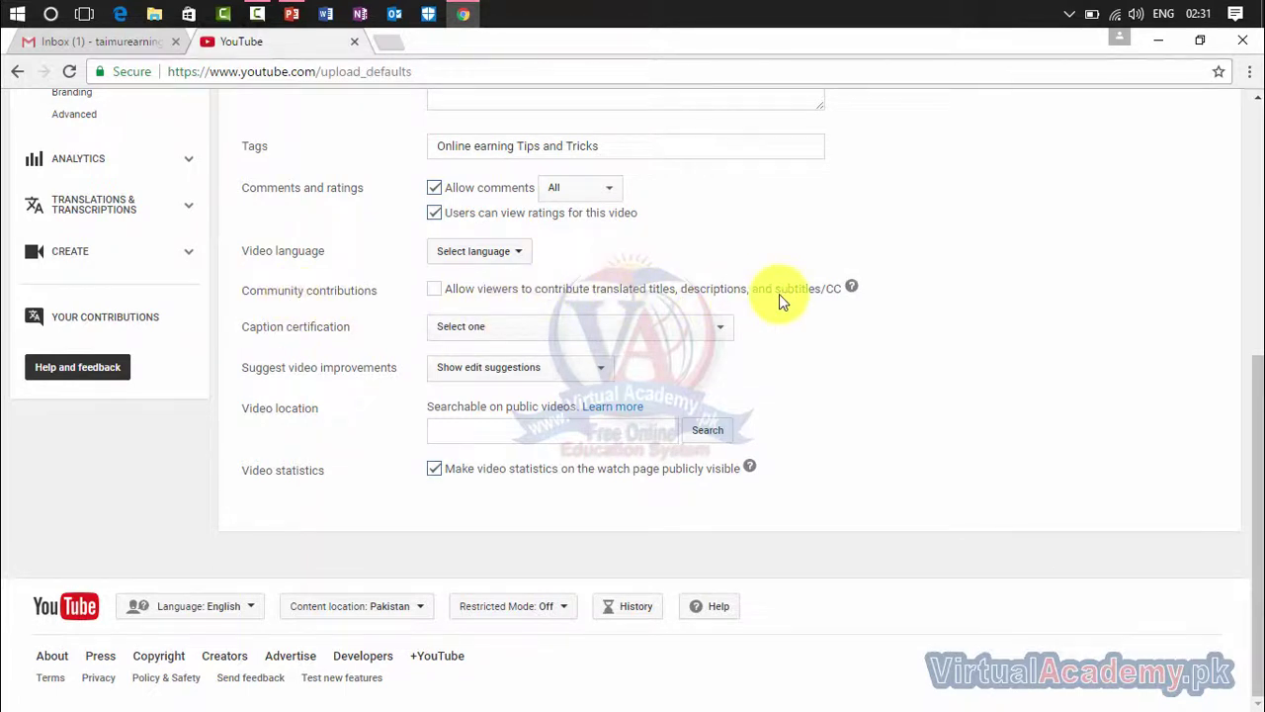
left_click(433, 289)
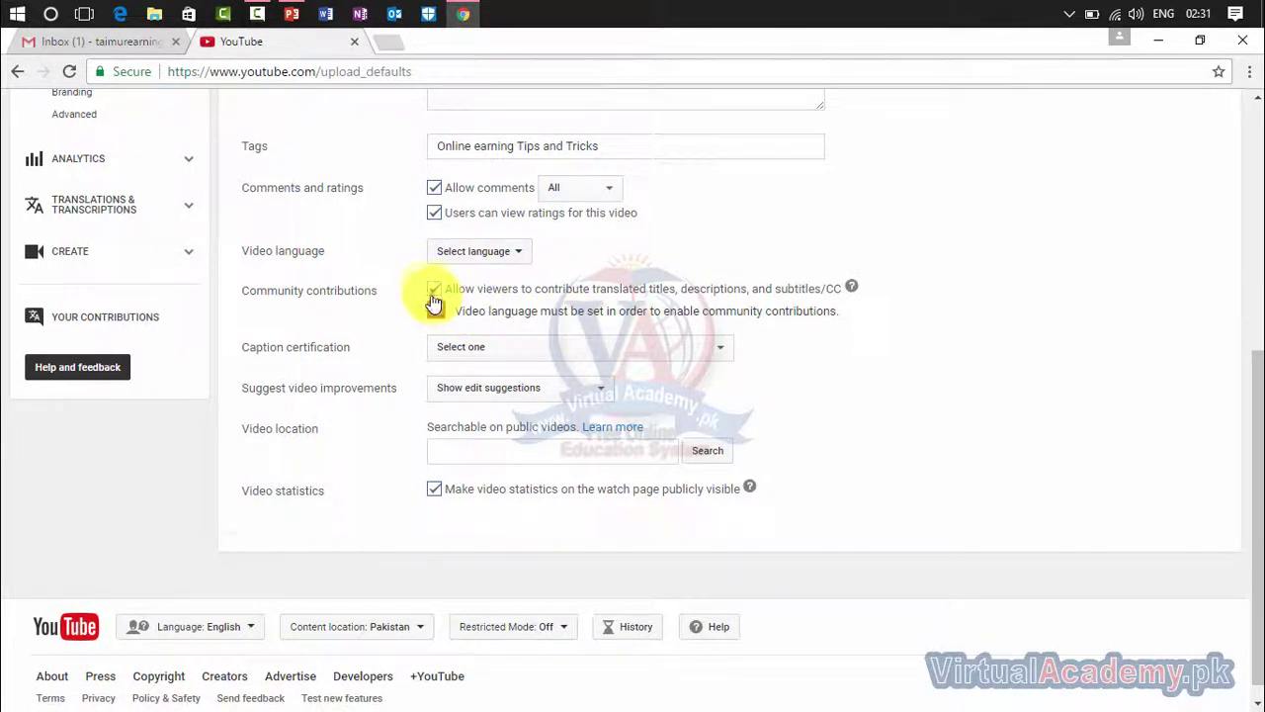
left_click(432, 289)
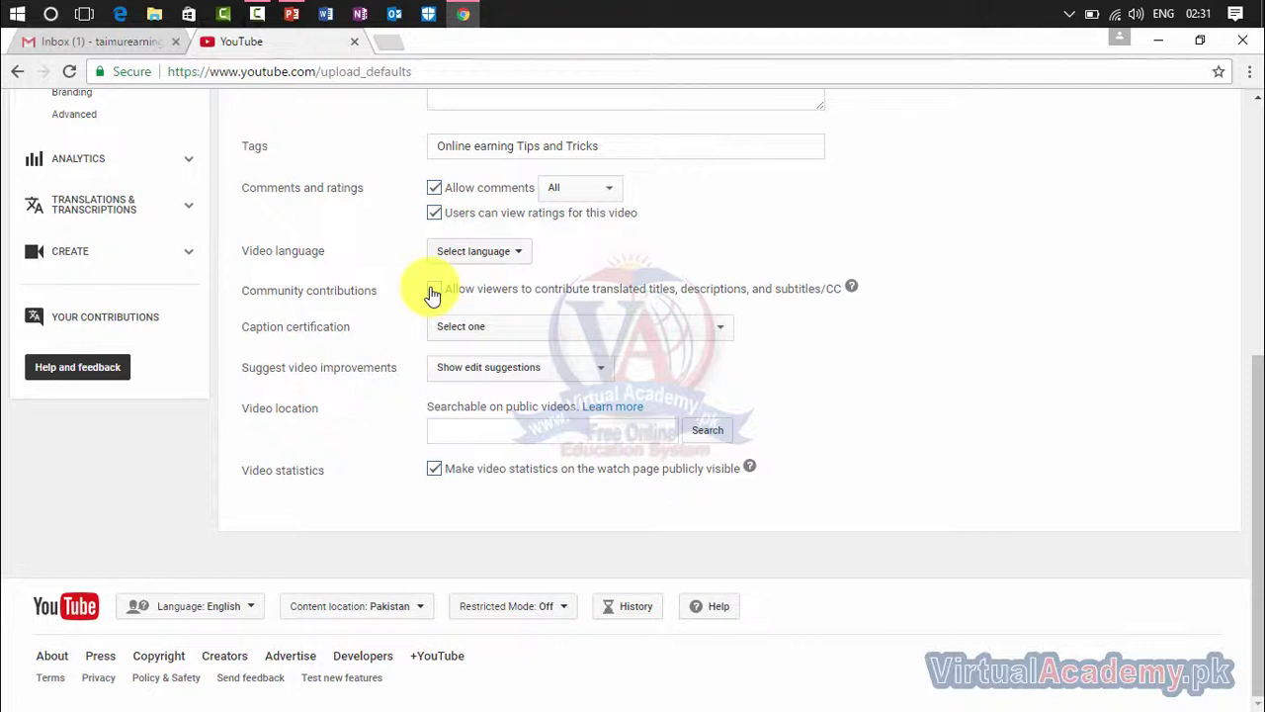
left_click(556, 330)
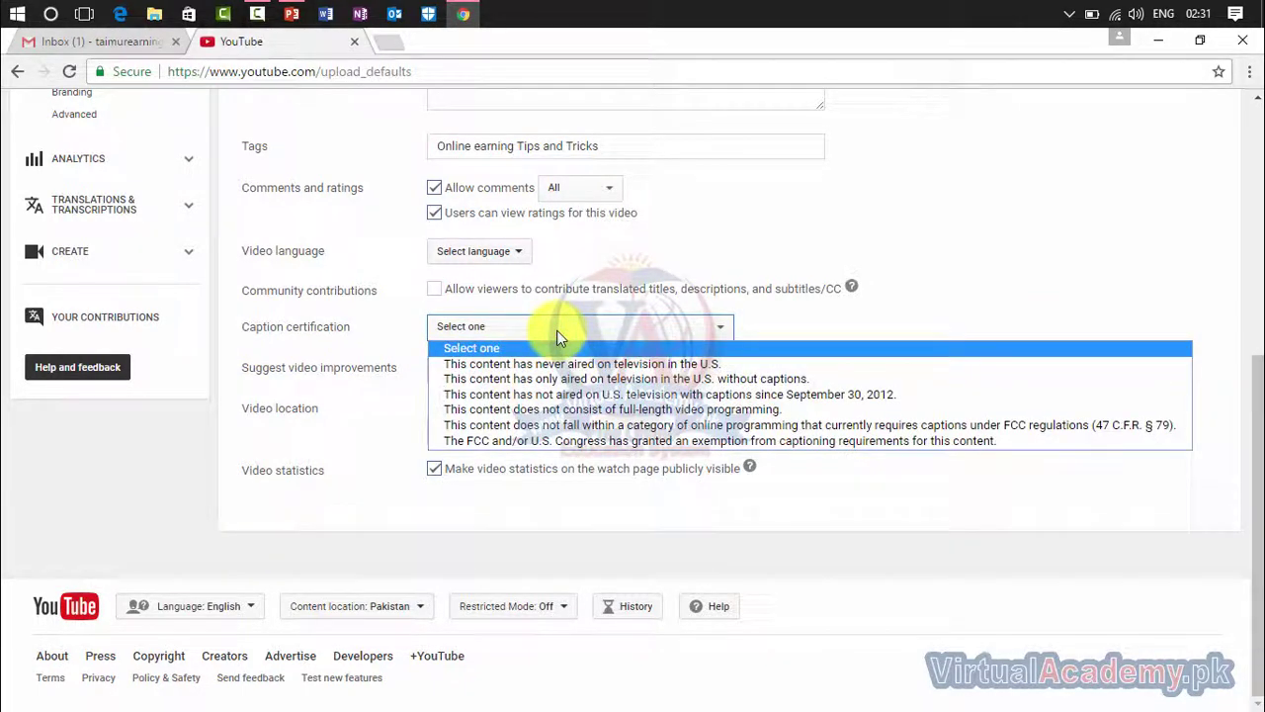
left_click(557, 330)
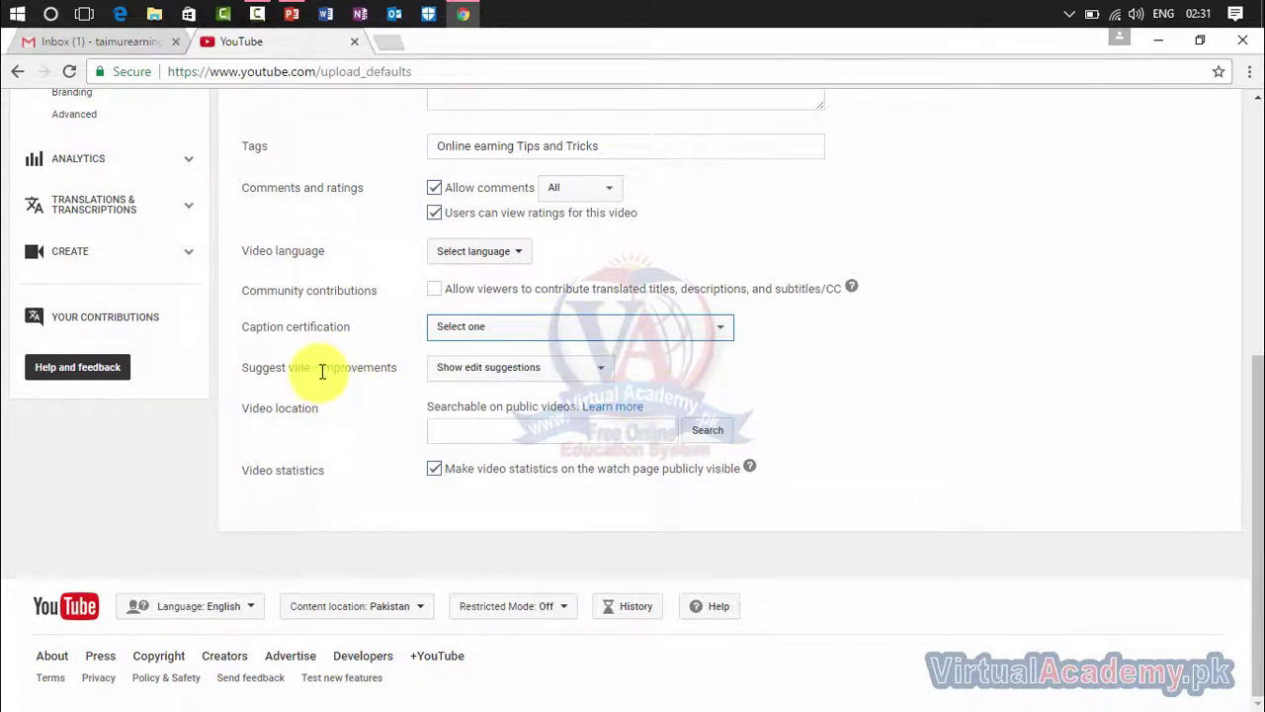
left_click(551, 367)
left_click(552, 371)
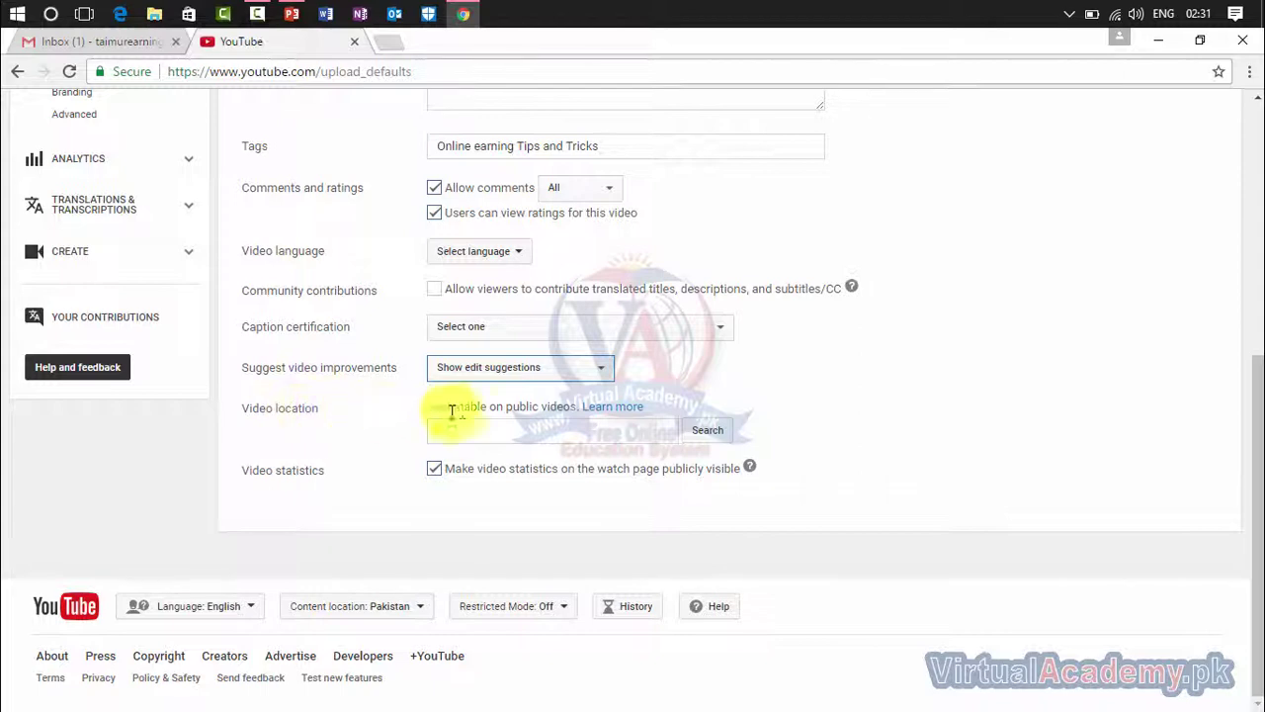
left_click(619, 431)
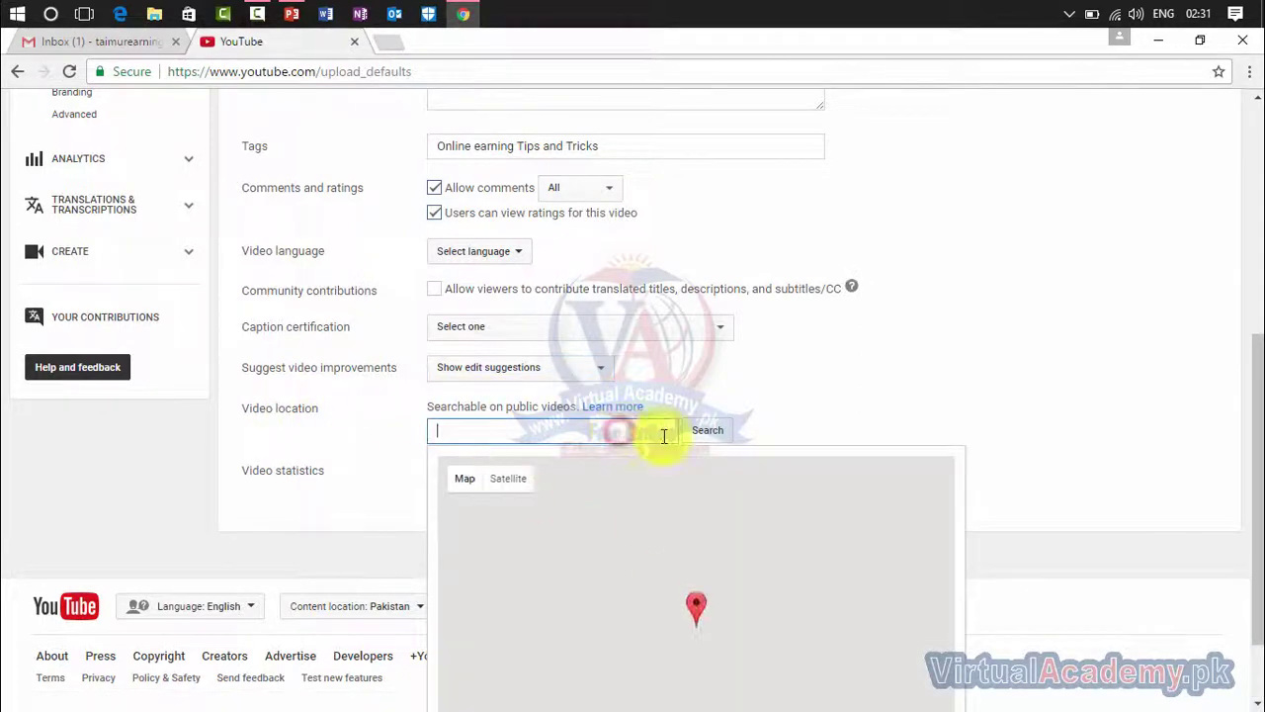
left_click(852, 398)
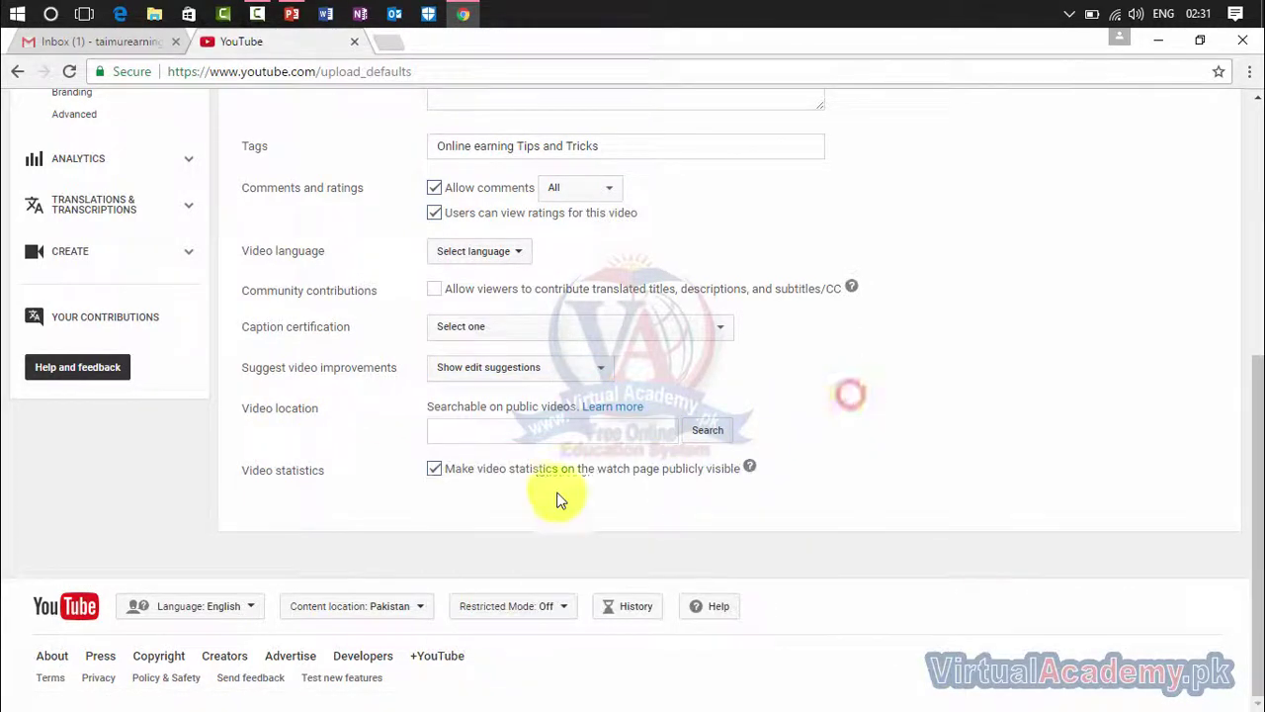
scroll(605, 517, "up", 1)
scroll(605, 516, "up", 2)
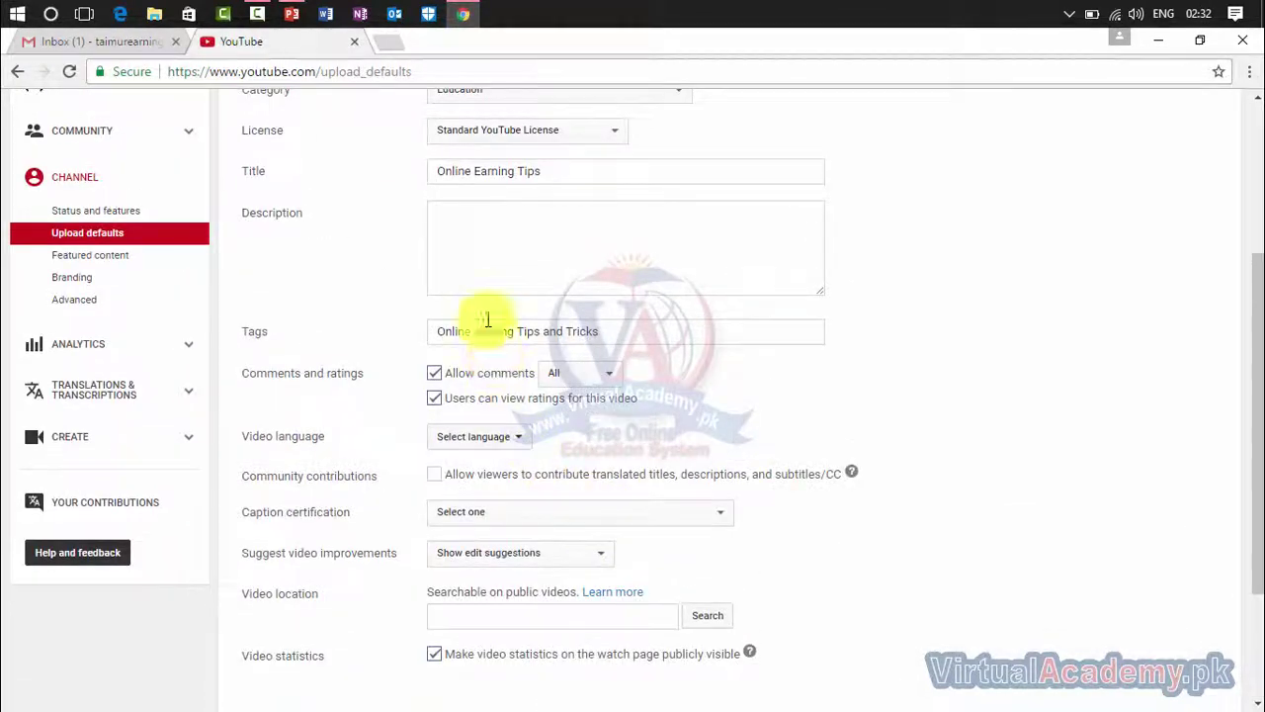
- Return to the default description and stay on the page to keep unsaved changes
left_click(479, 255)
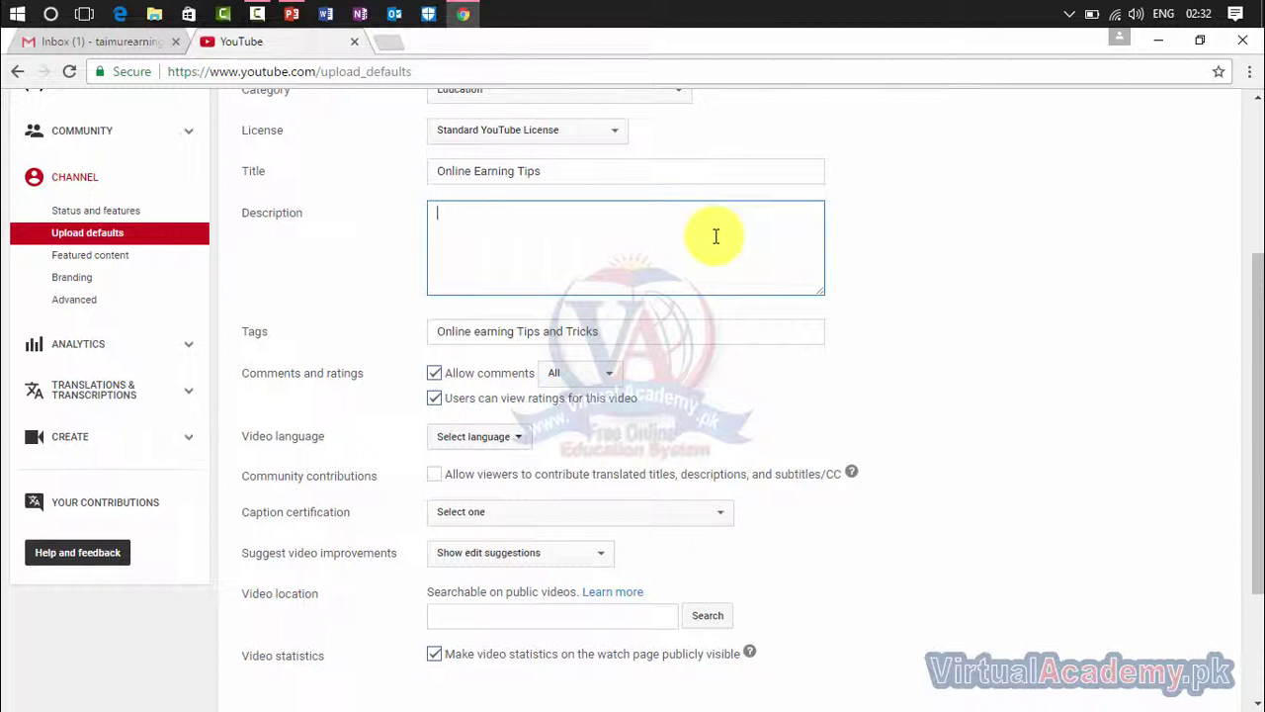
left_click(94, 255)
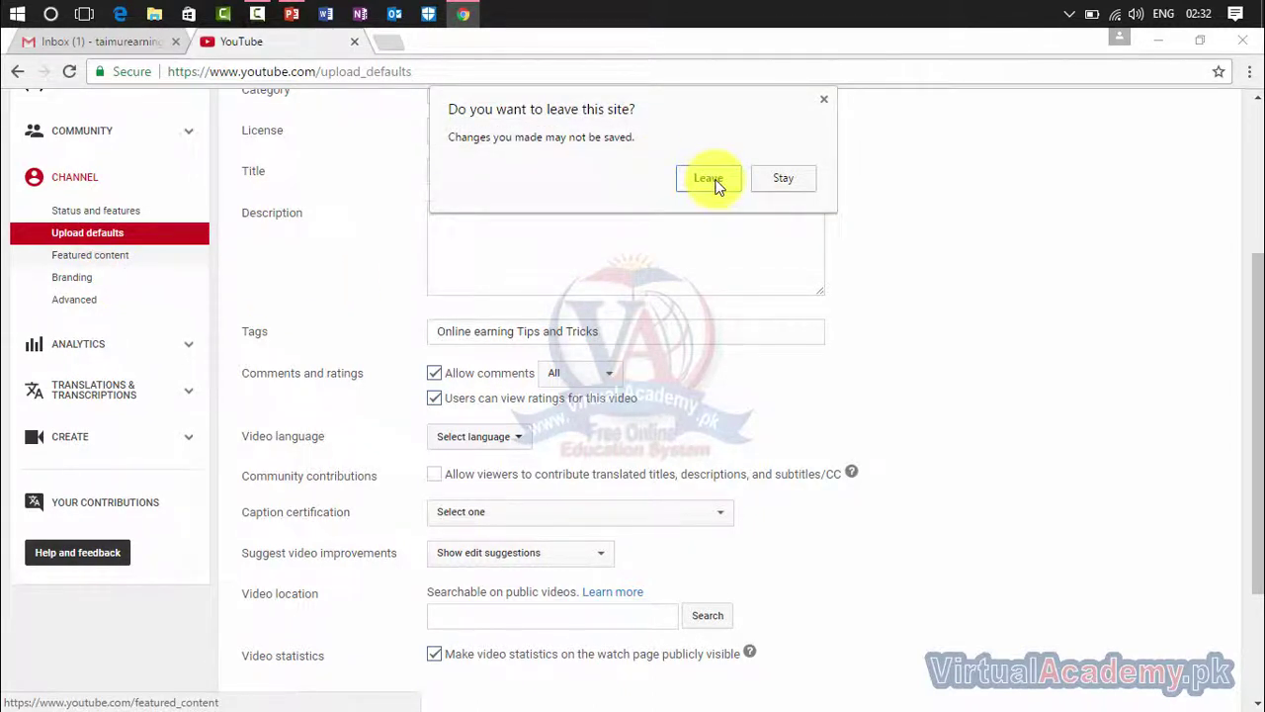
left_click(822, 100)
- Save the upload defaults and open the Featured content page
scroll(815, 388, "down", 3)
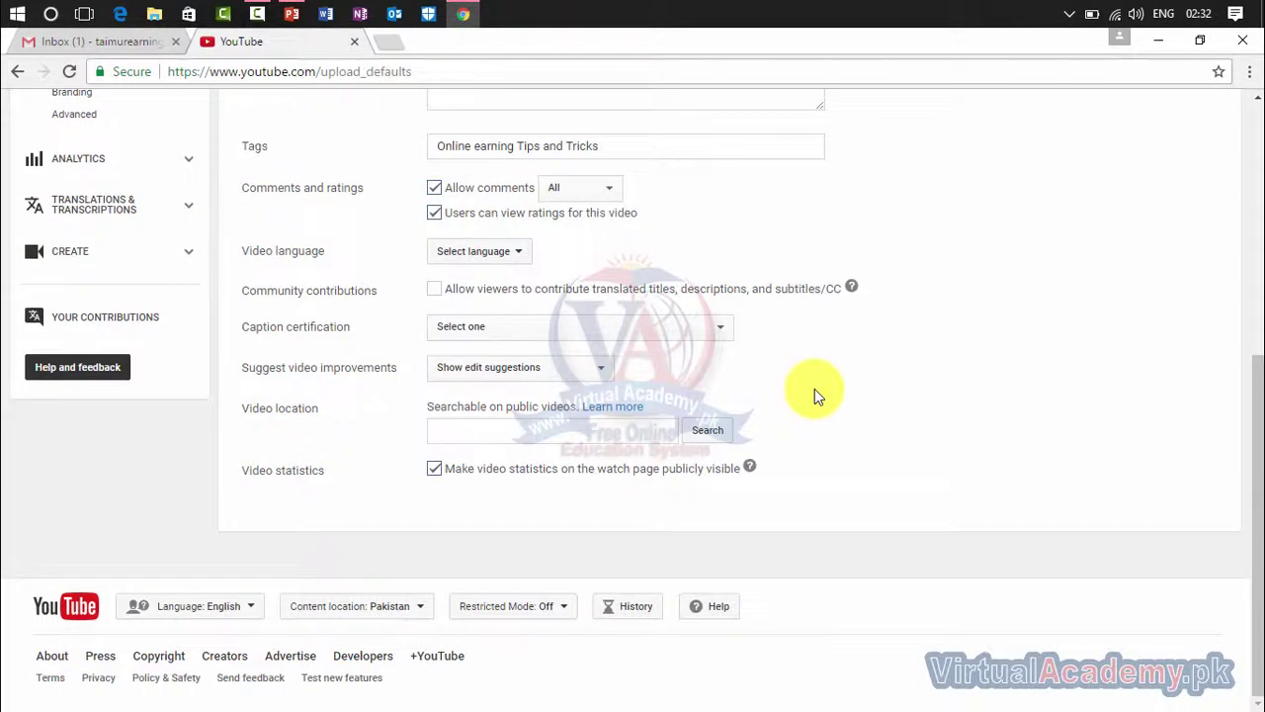
scroll(788, 532, "up", 5)
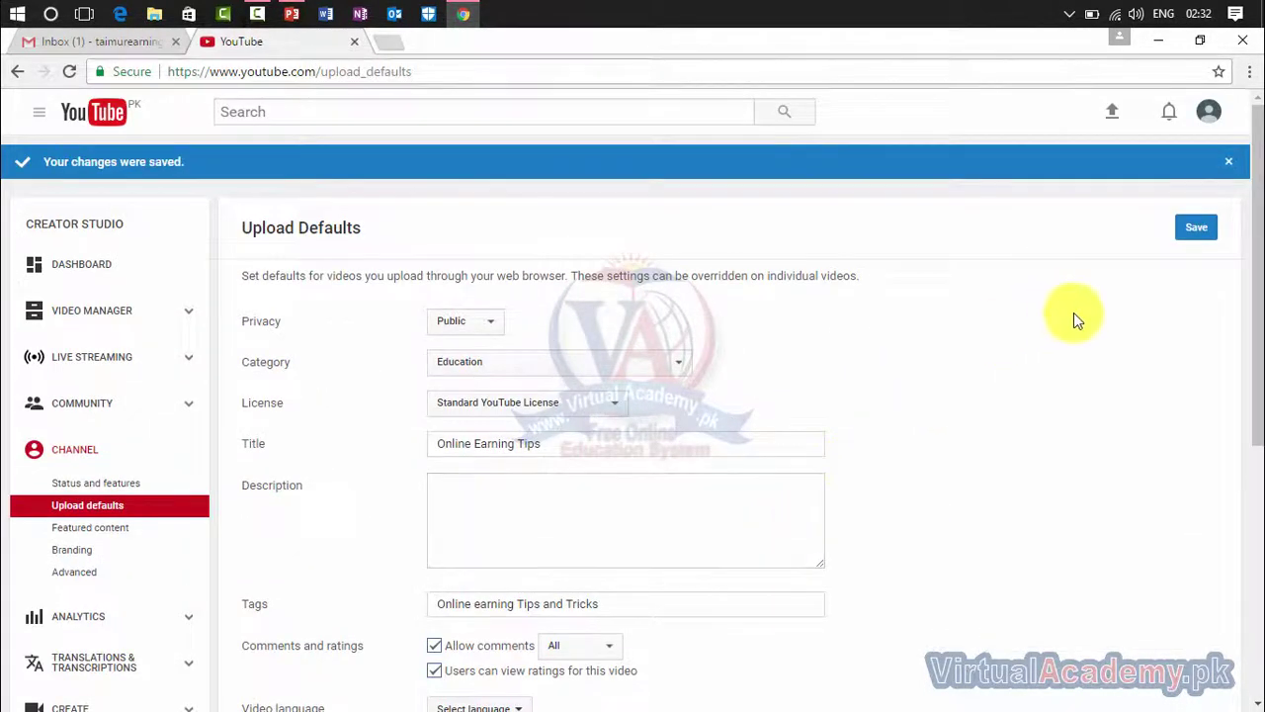
left_click(1199, 228)
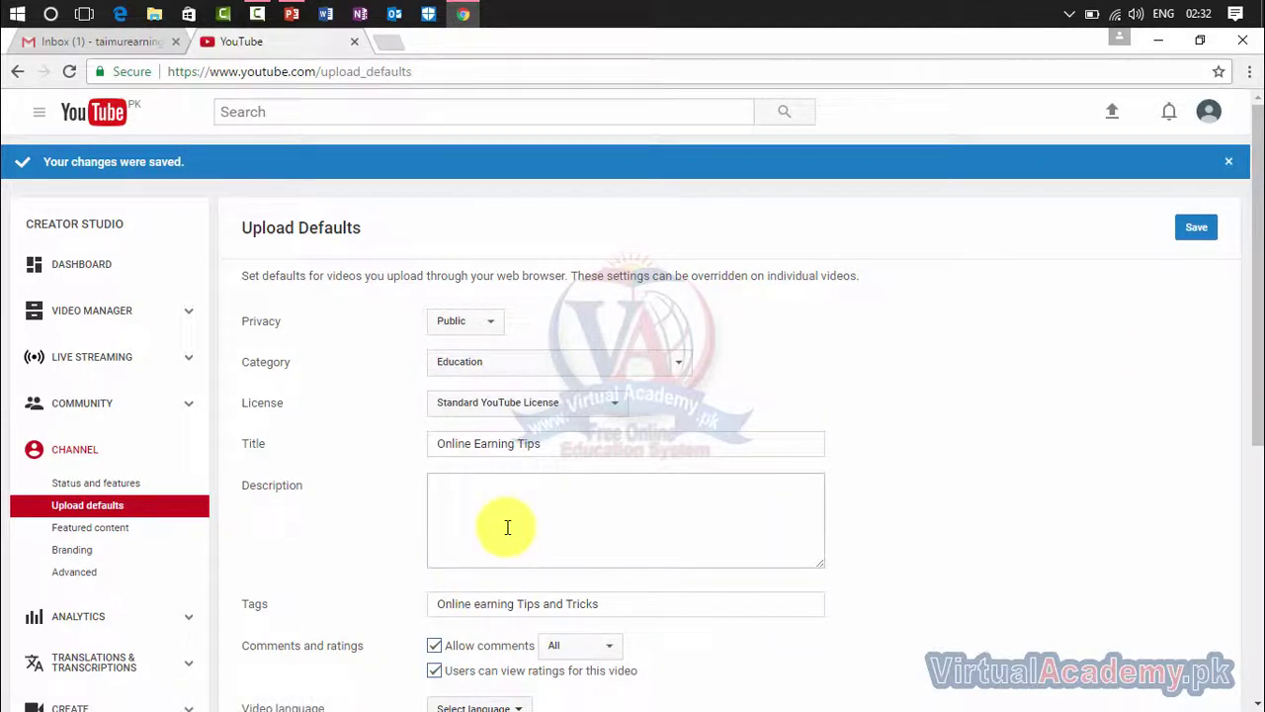
left_click(81, 532)
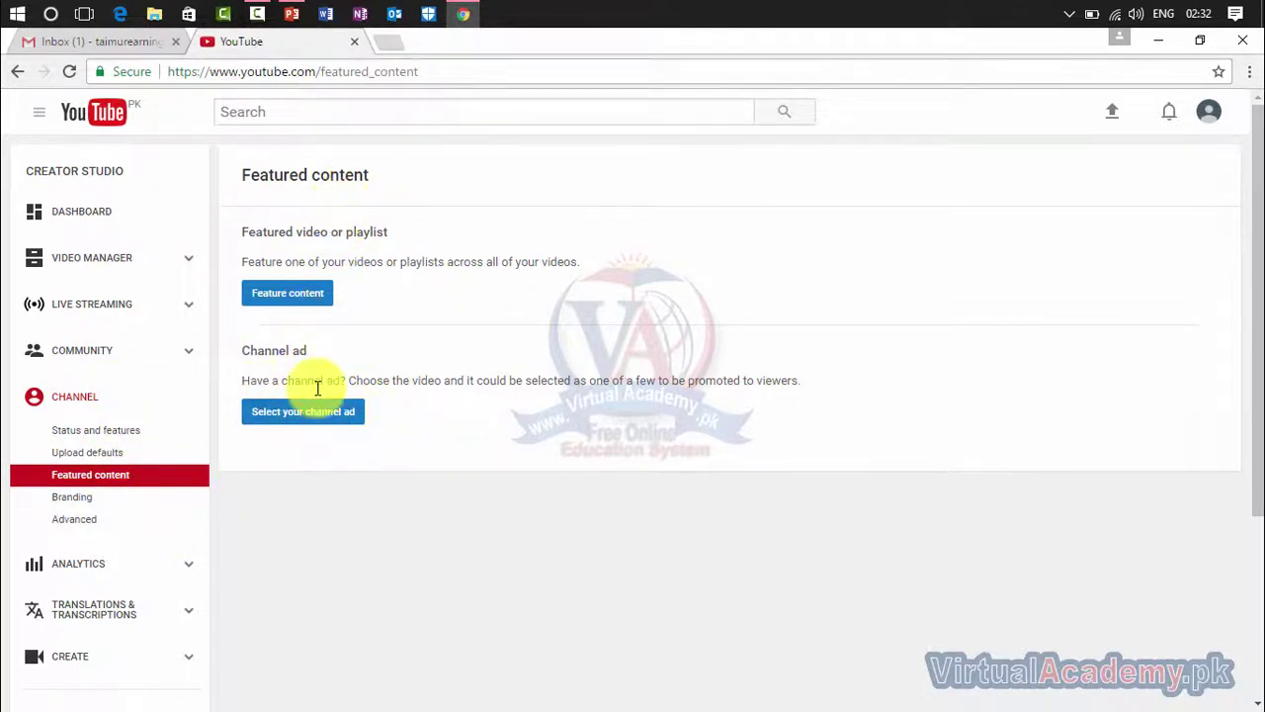
- View the channel's Branding watermark page and open a blank Chrome tab
left_click(81, 498)
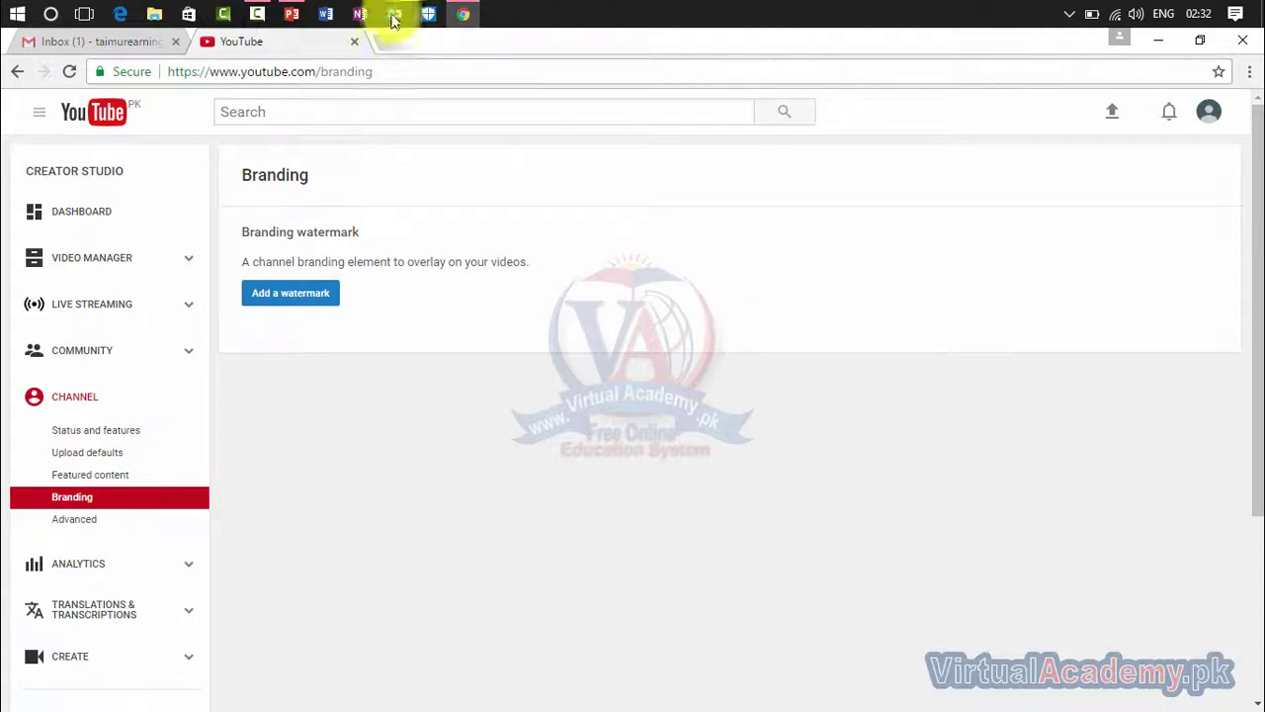
left_click(388, 45)
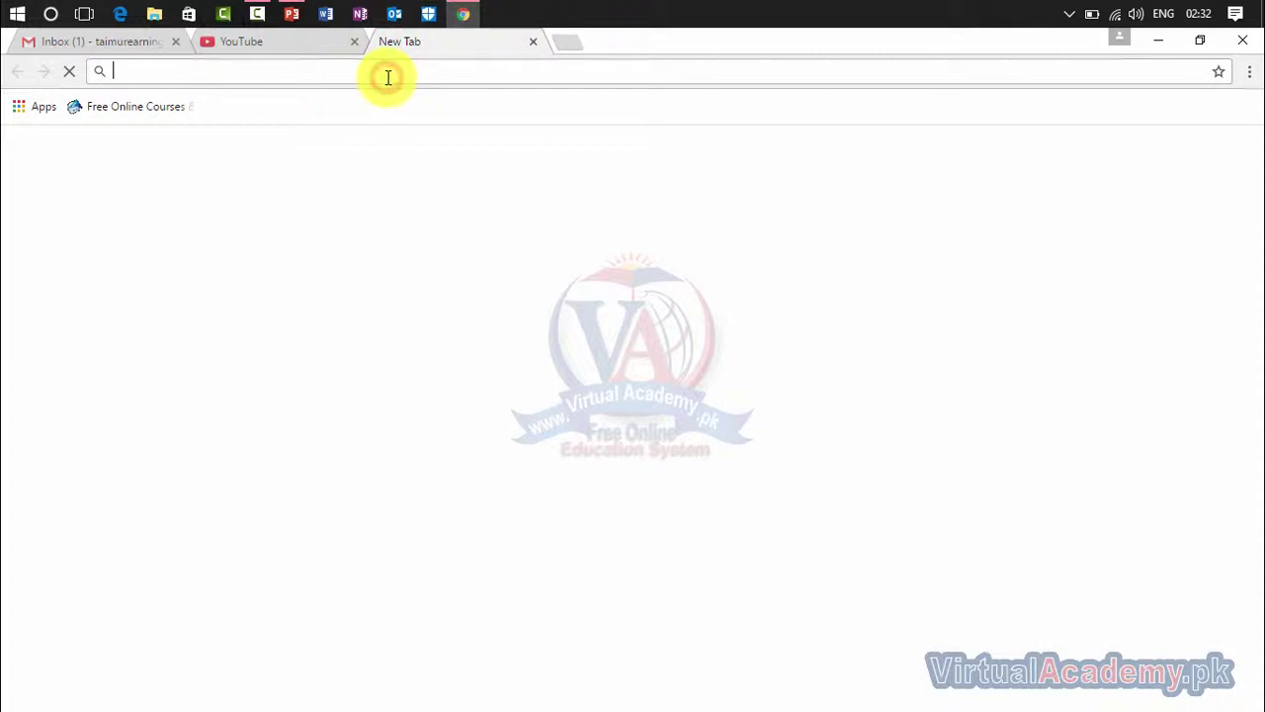
- Load YouTube in the new tab and search for the instructor's name
type("you")
key("Return")
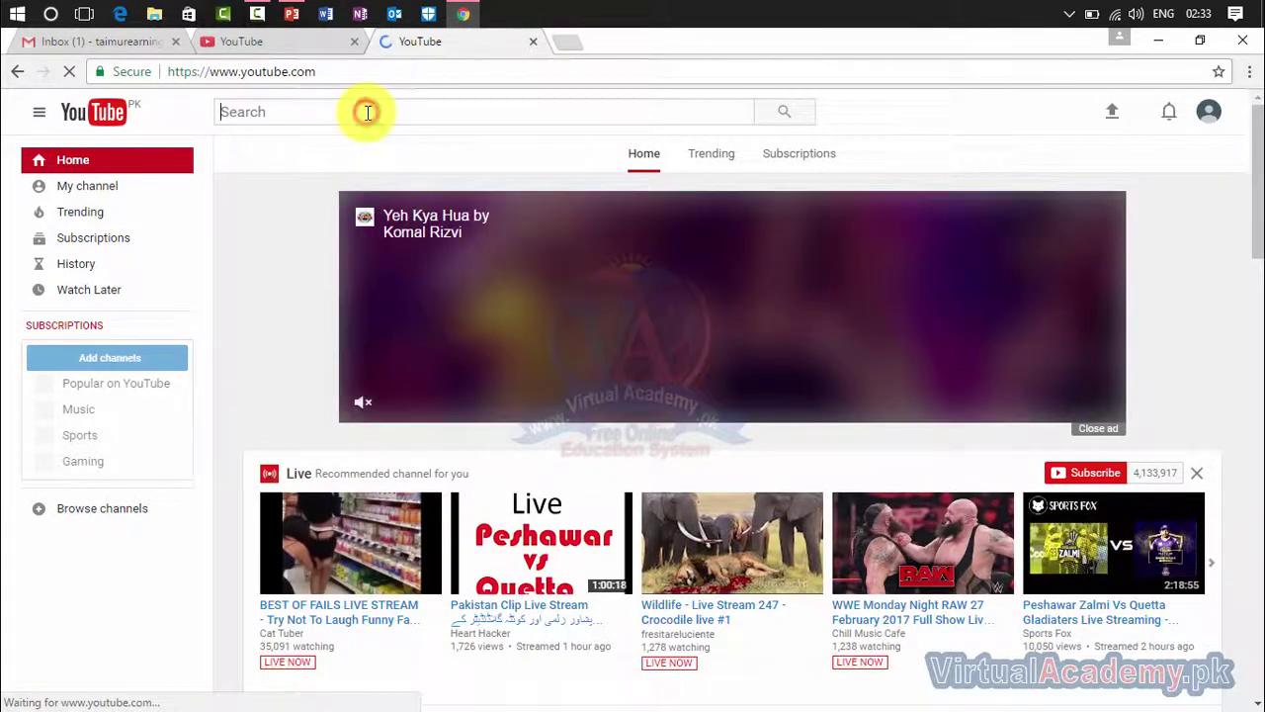
left_click(367, 112)
type("taimur")
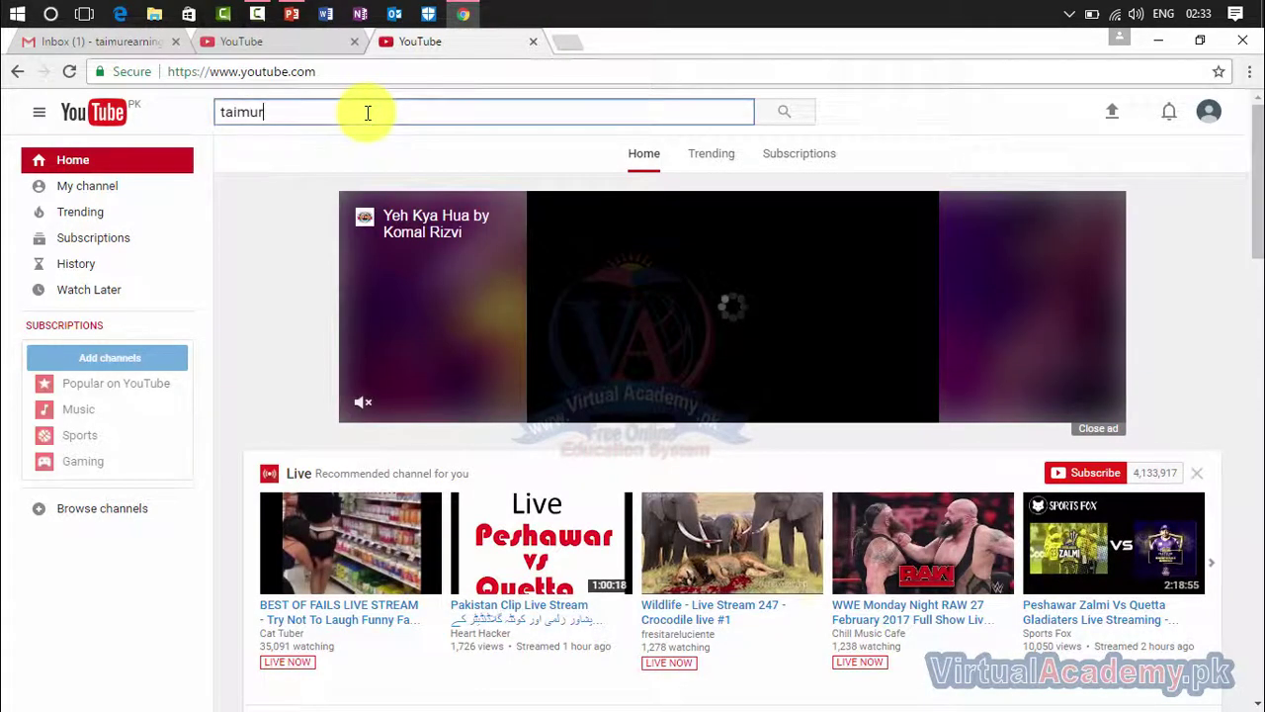
type(" pervez")
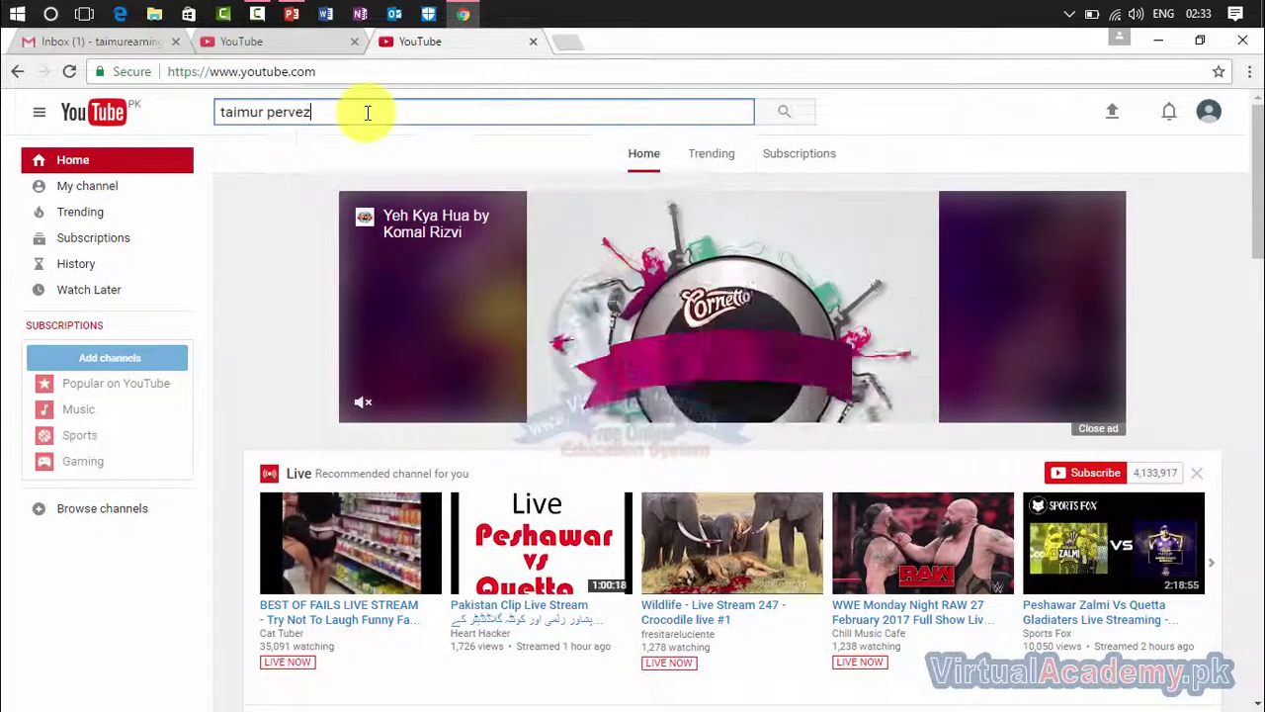
key("Return")
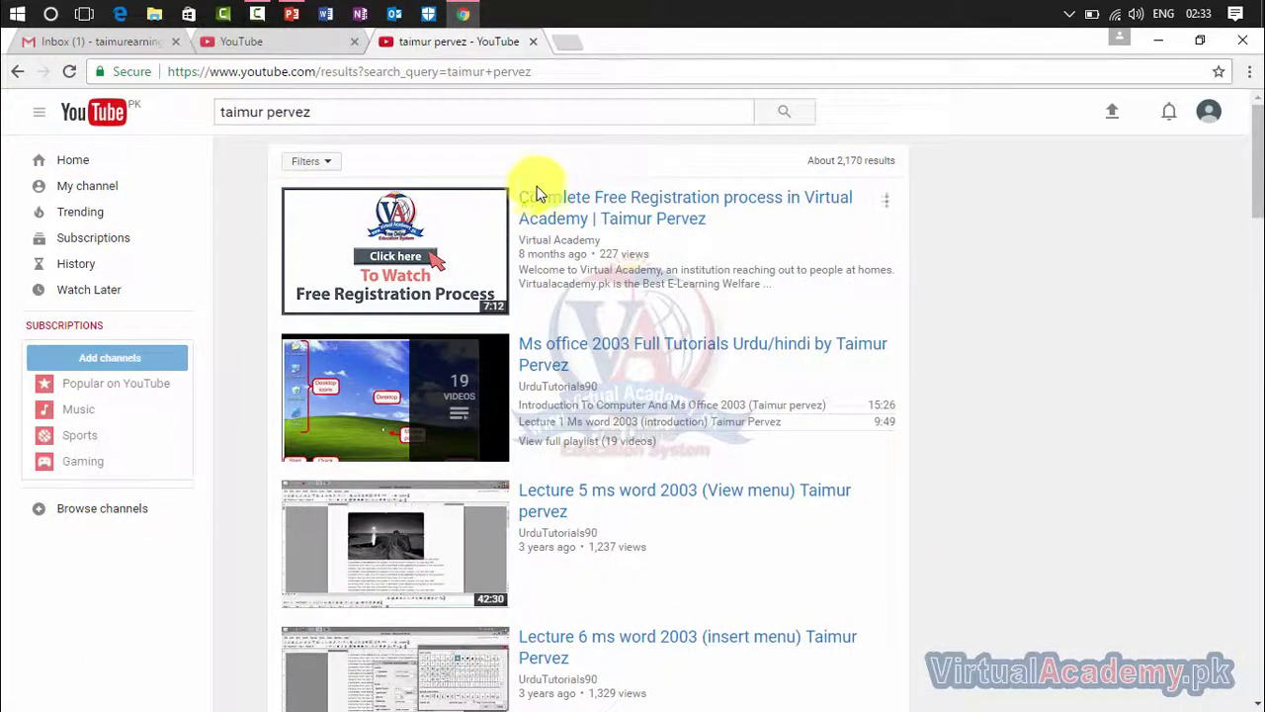
- Scroll through the search results back up to the Virtual Academy registration video
scroll(502, 333, "down", 7)
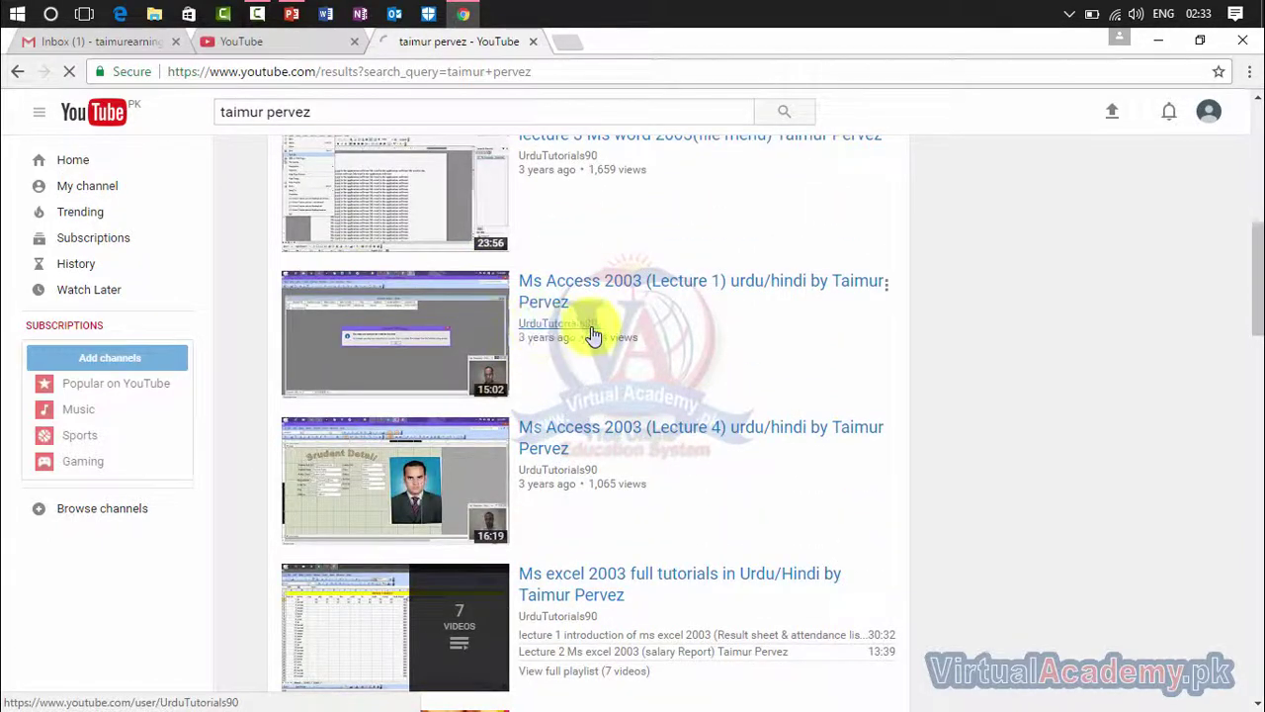
left_click(589, 329)
mouse_move(581, 329)
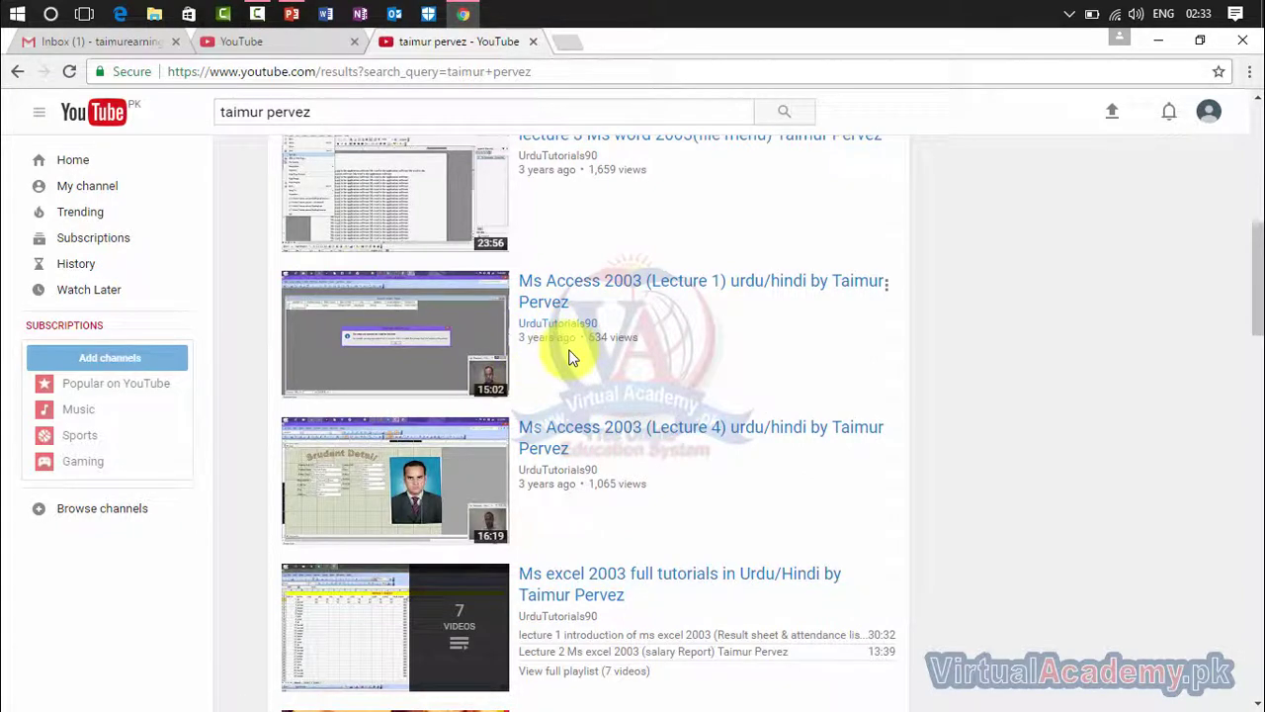
scroll(581, 430, "down", 4)
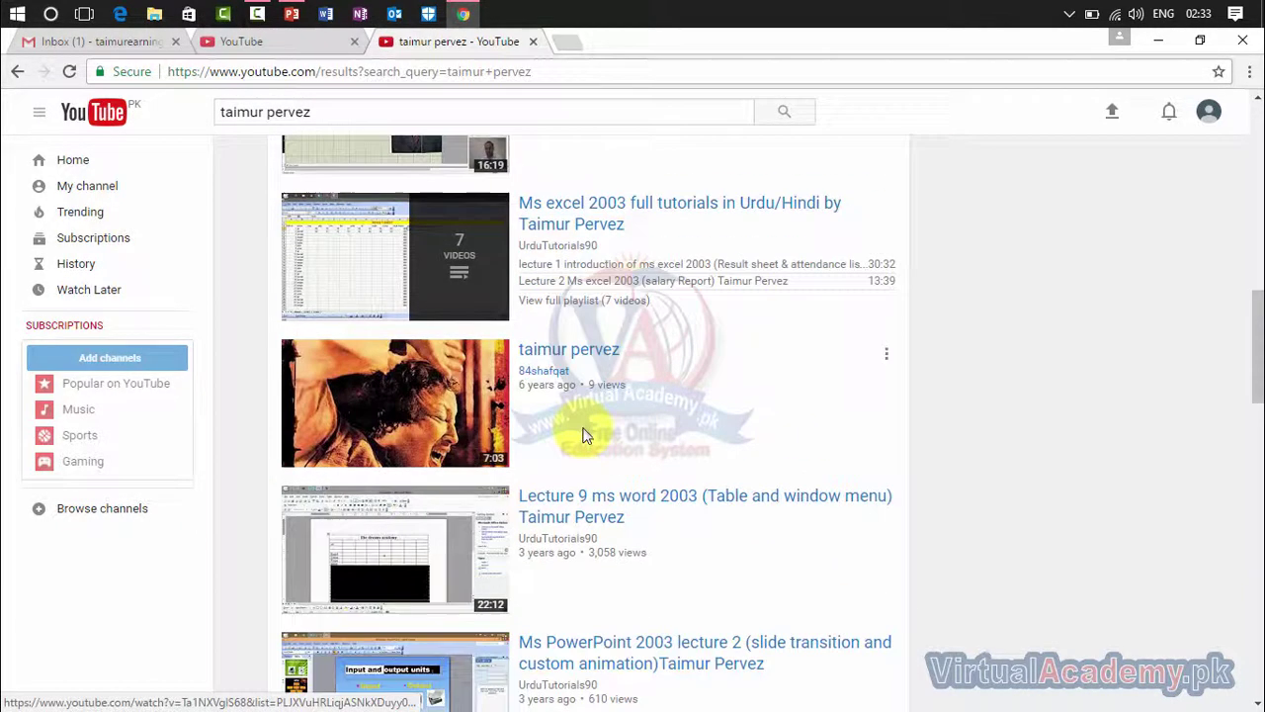
scroll(584, 430, "down", 3)
scroll(593, 431, "down", 4)
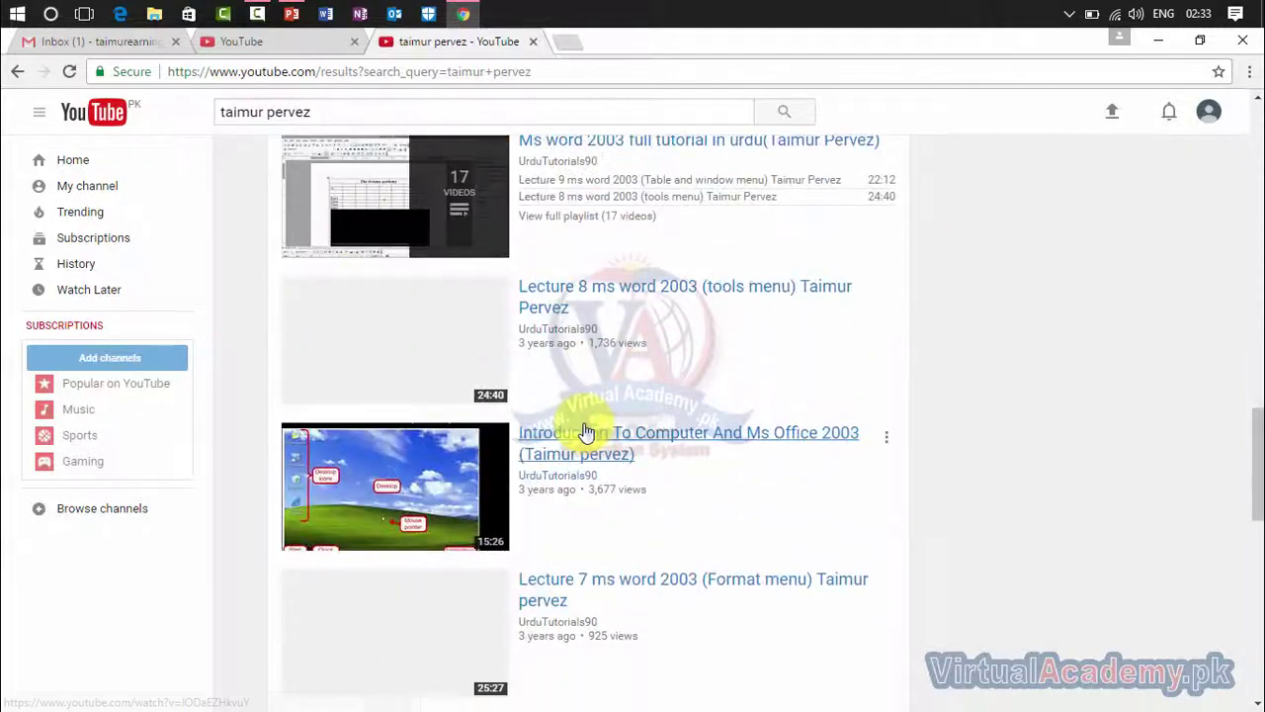
scroll(588, 429, "up", 3)
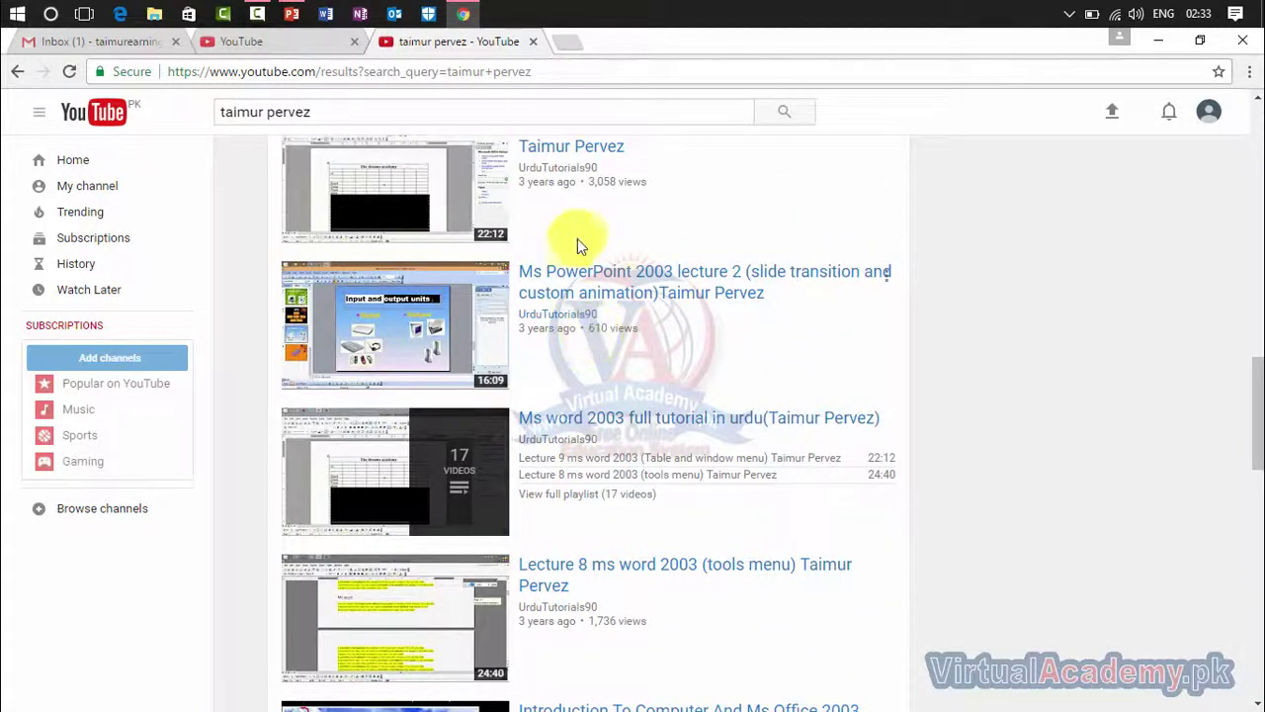
scroll(634, 194, "down", 3)
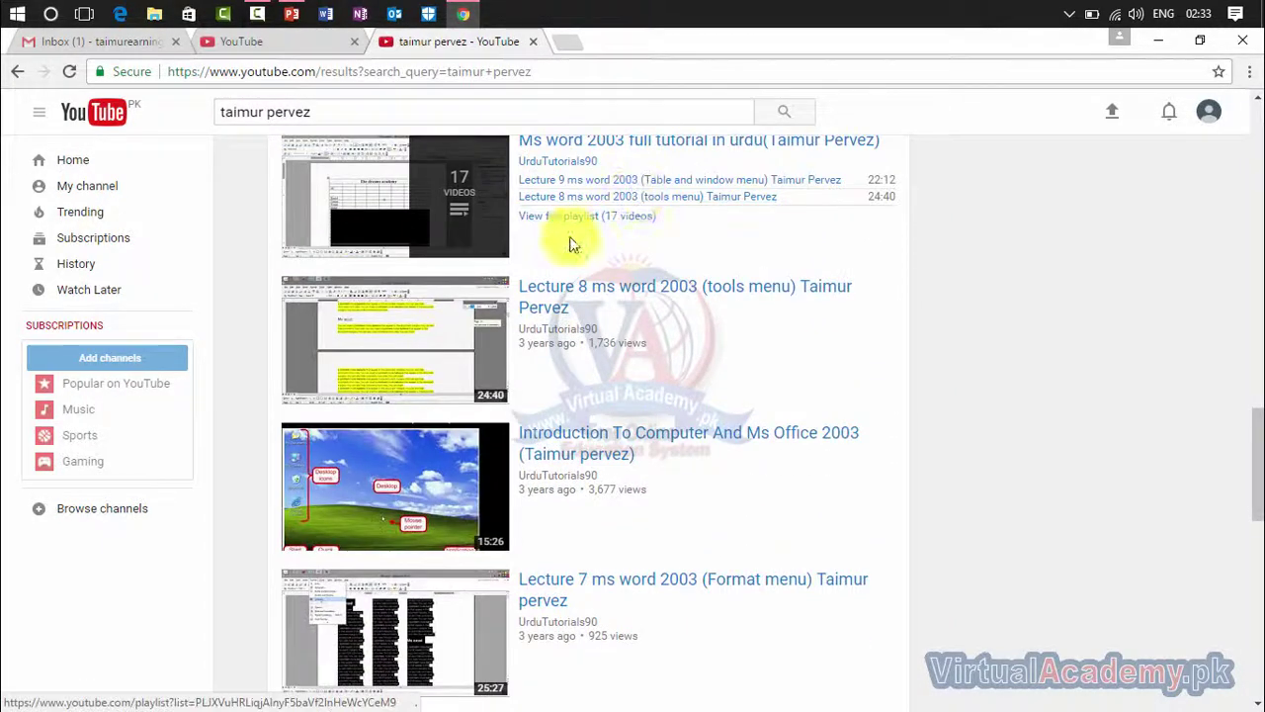
scroll(649, 249, "down", 5)
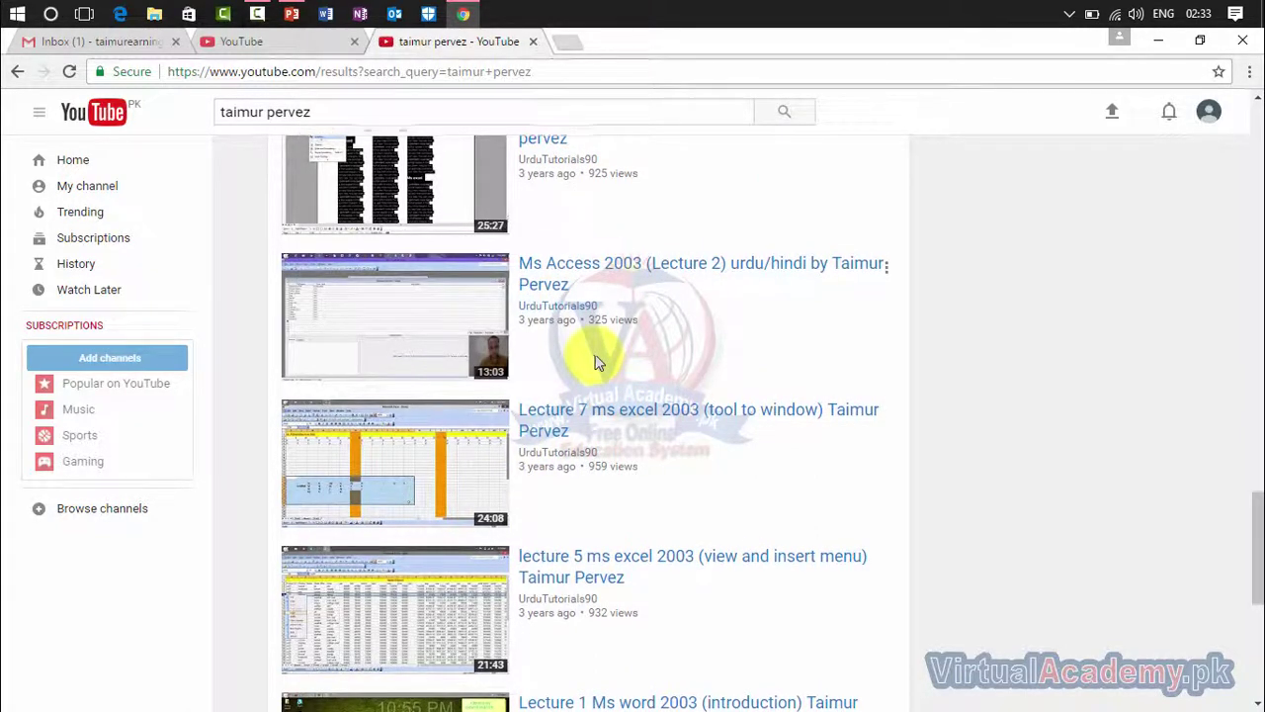
scroll(596, 362, "up", 8)
scroll(596, 364, "up", 2)
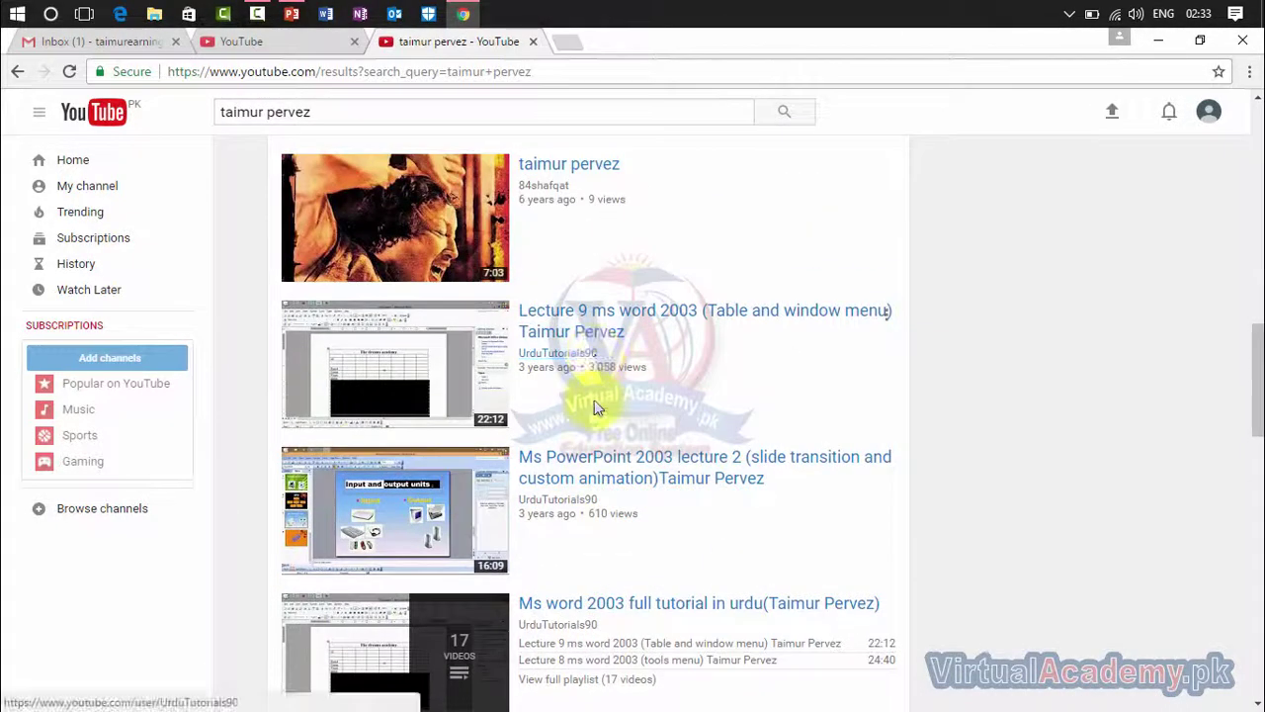
scroll(593, 356, "up", 5)
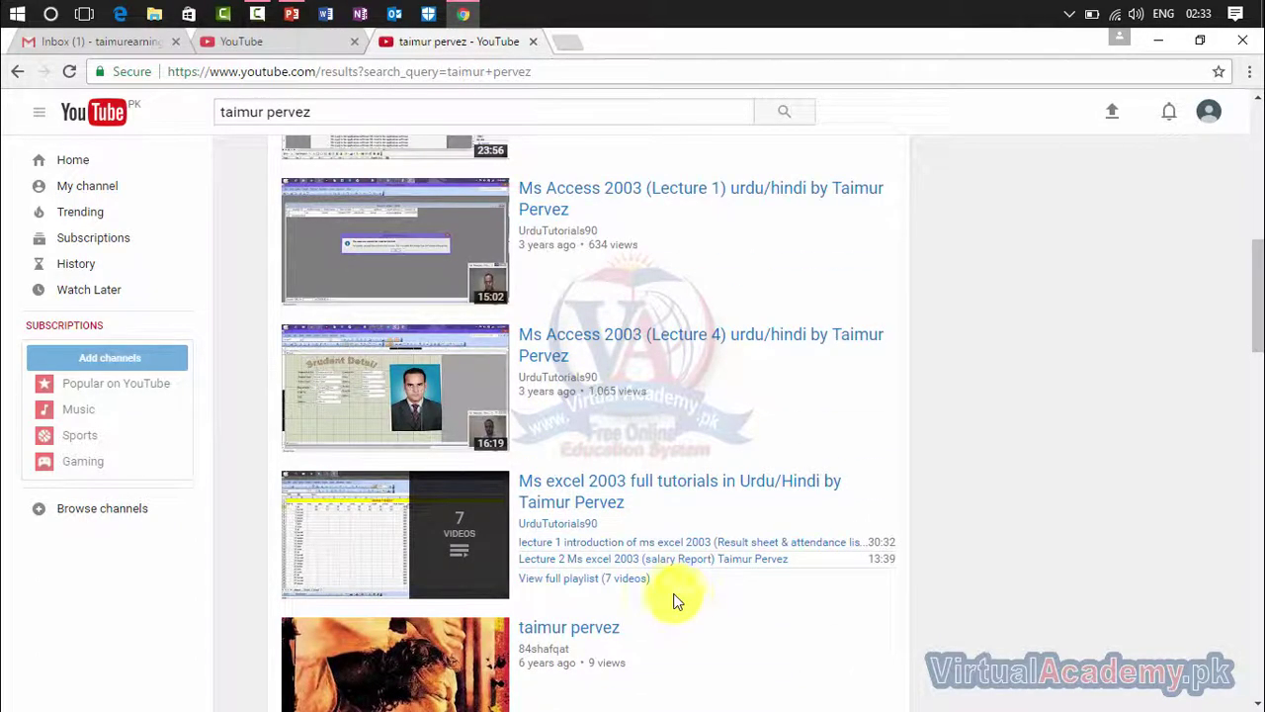
scroll(595, 548, "up", 1)
scroll(593, 545, "up", 7)
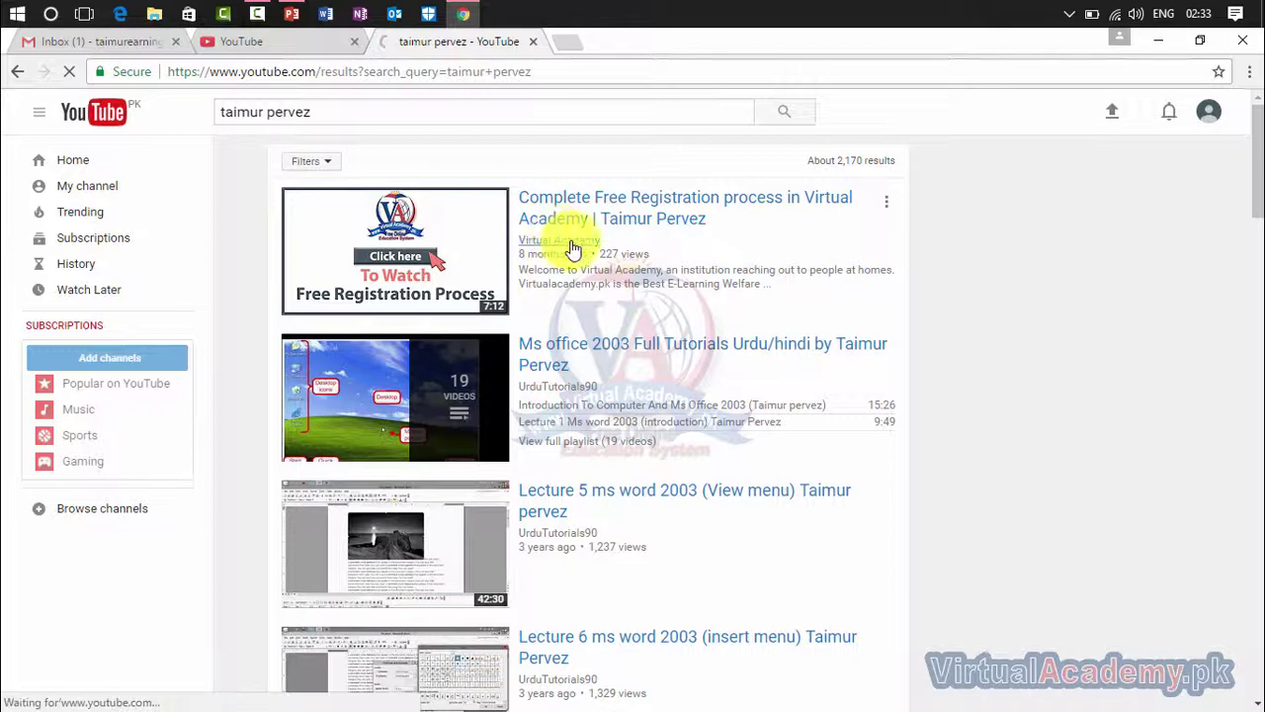
mouse_move(570, 250)
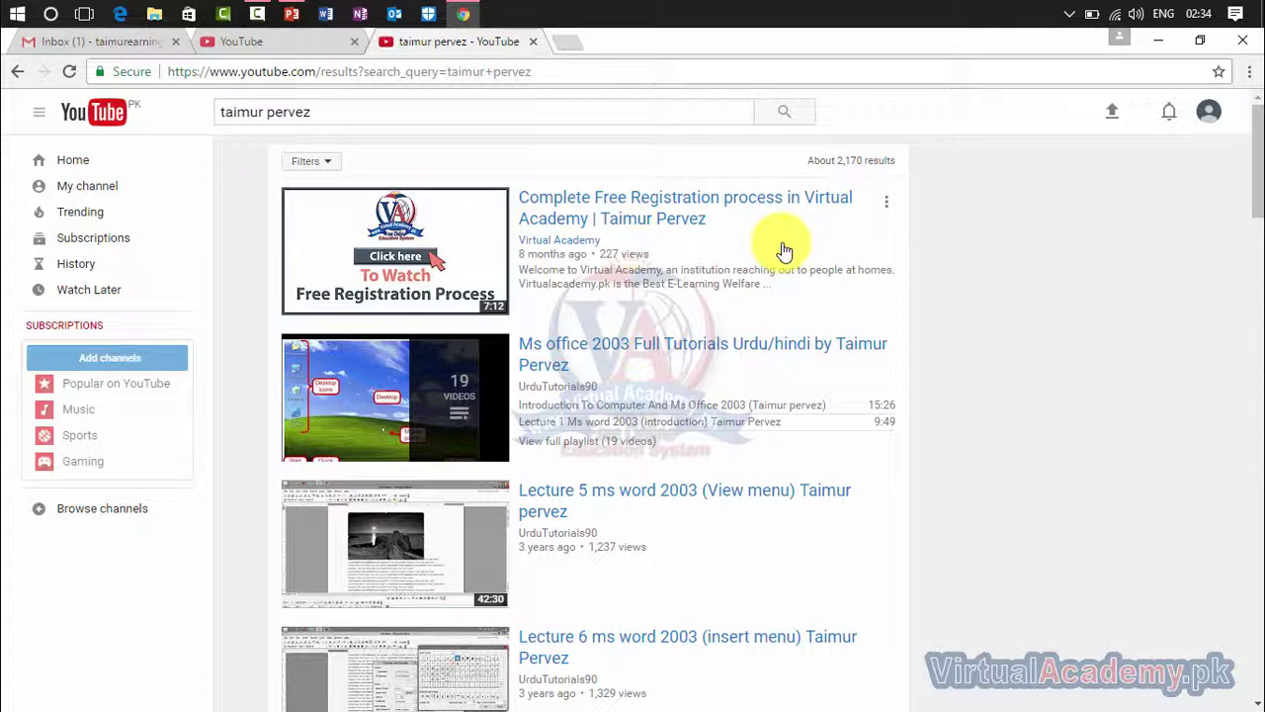
- Open the Virtual Academy registration video, skip its ad, pause it, and open the channel from its watermark
left_click(599, 230)
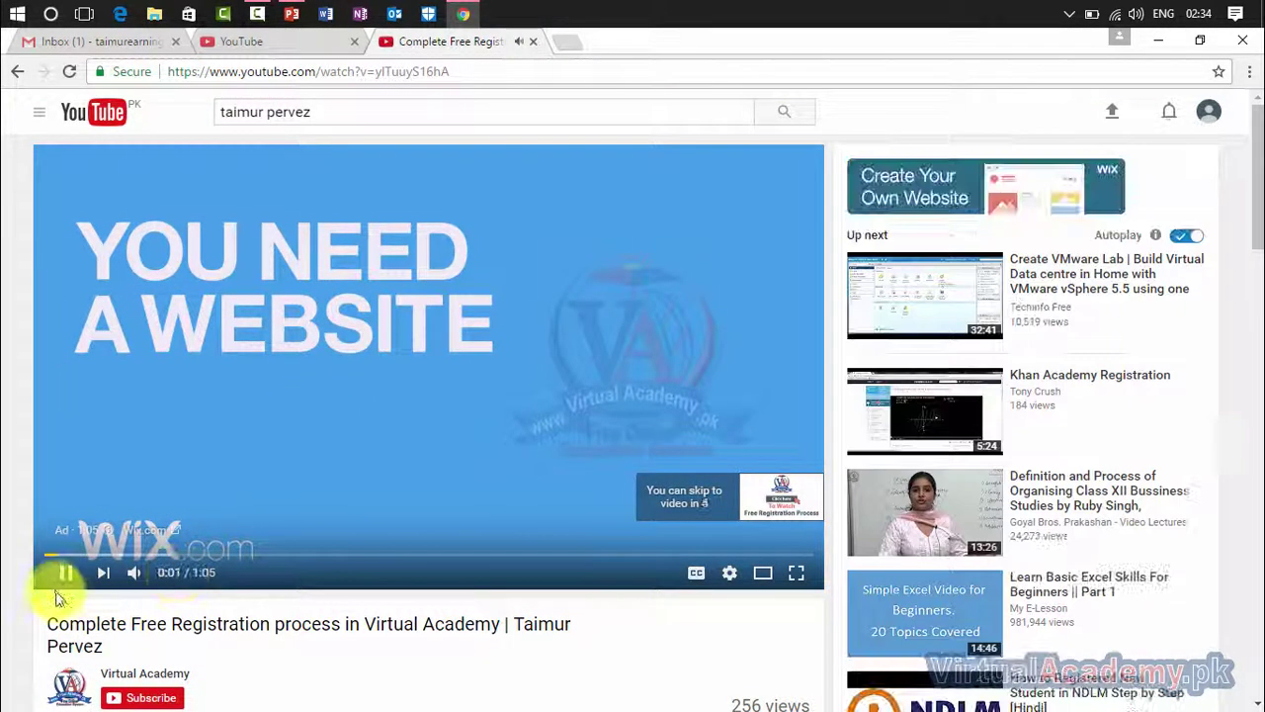
left_click(61, 574)
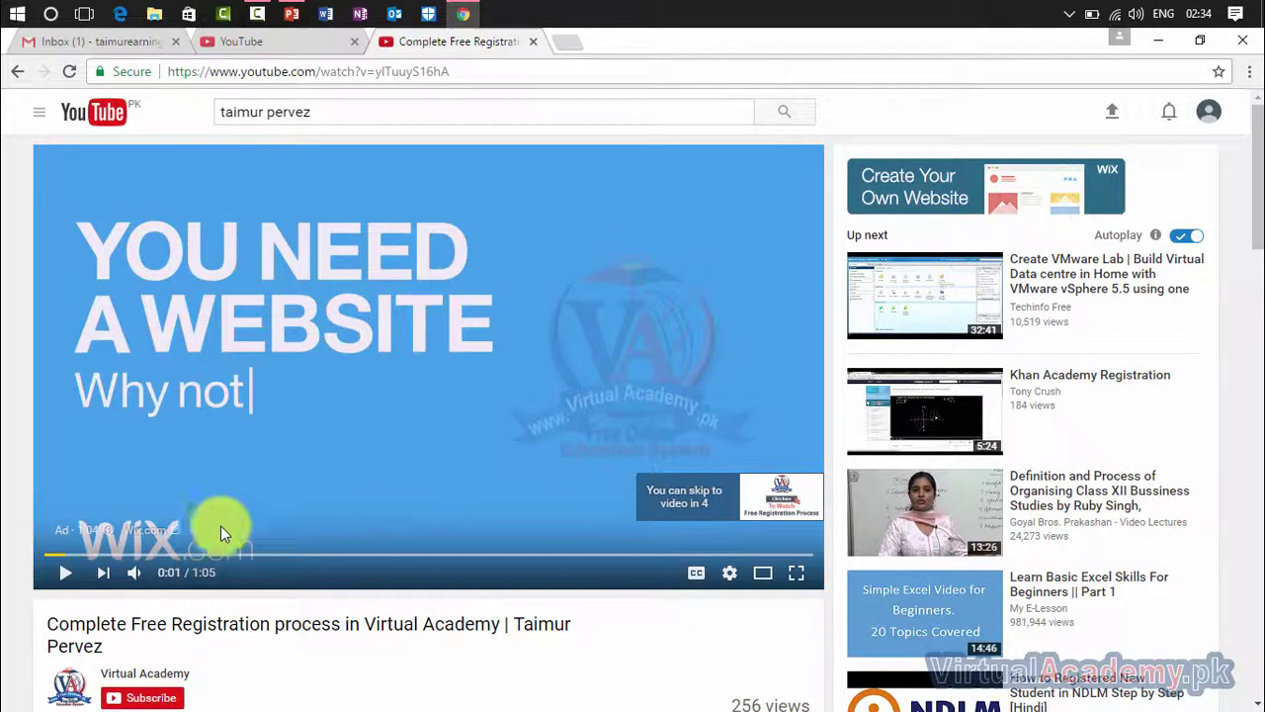
left_click(64, 571)
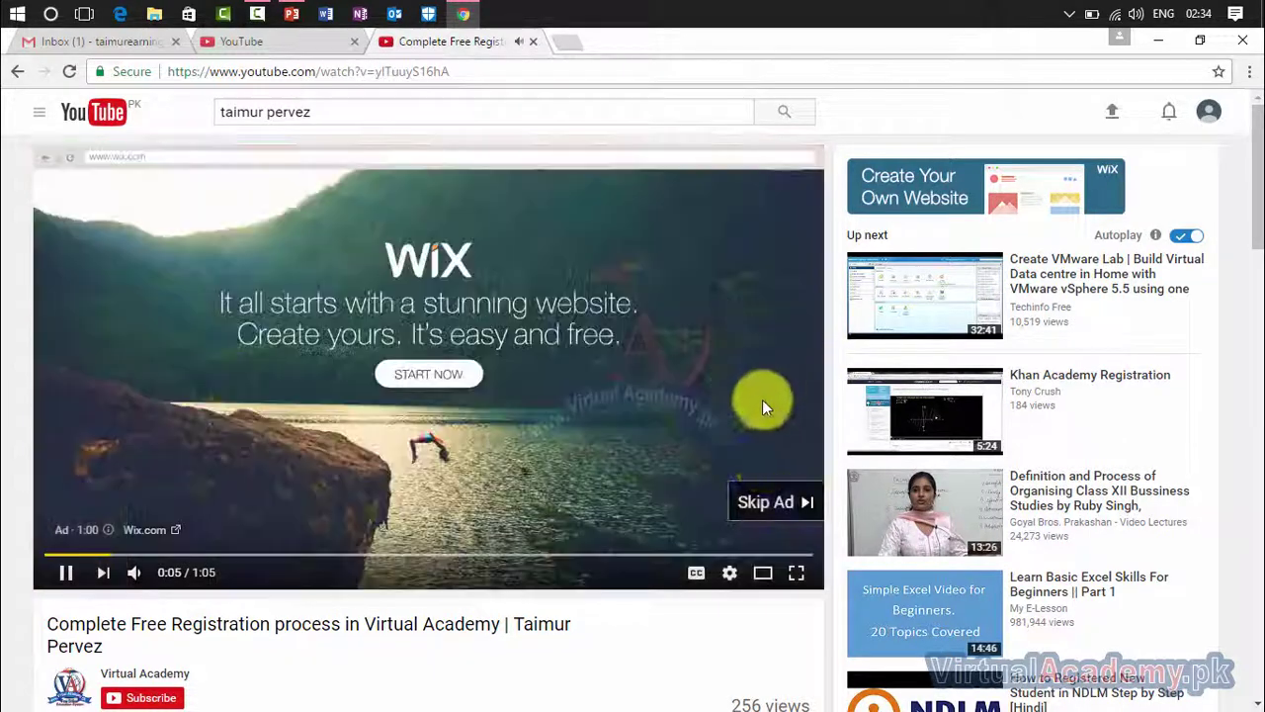
left_click(764, 500)
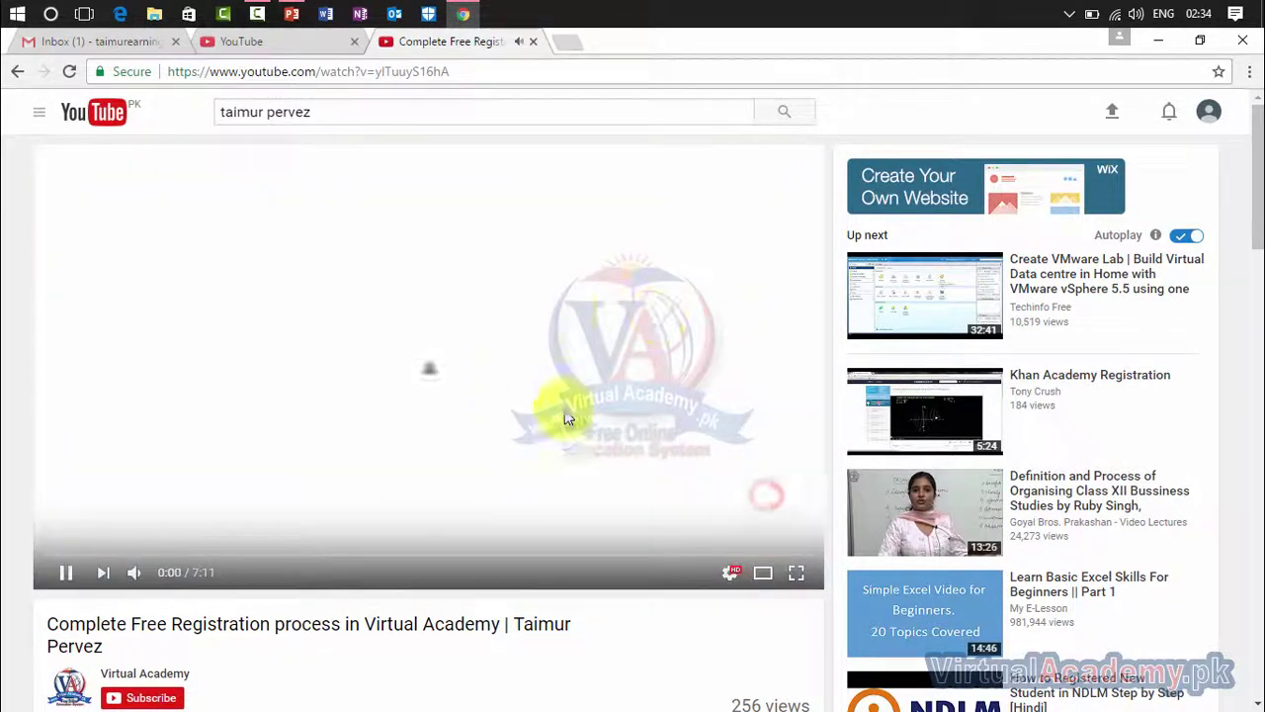
left_click(59, 576)
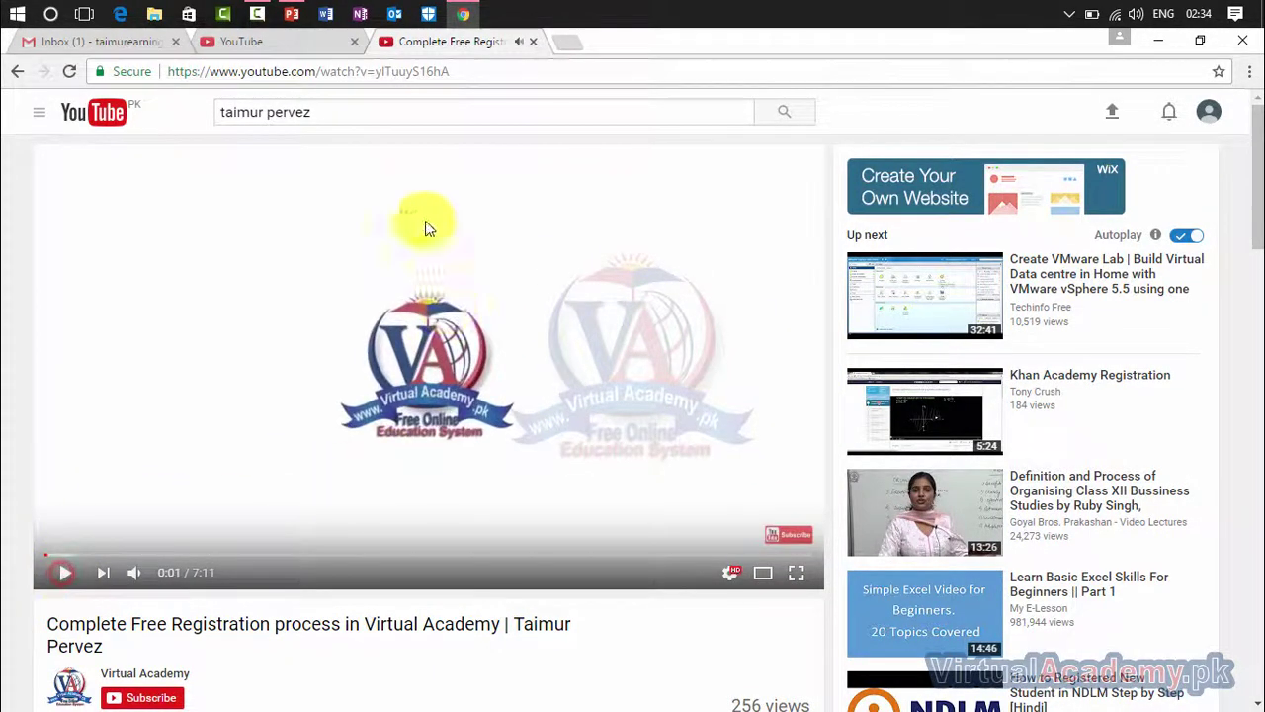
mouse_move(794, 536)
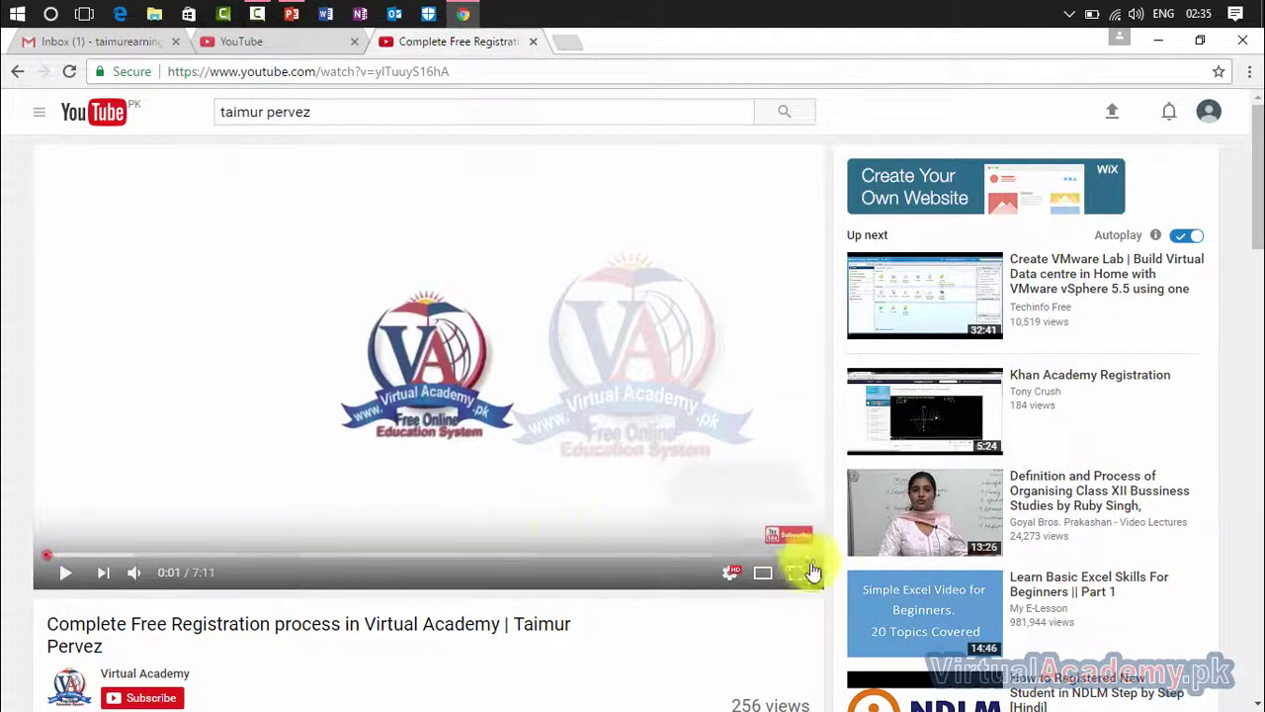
left_click(788, 539)
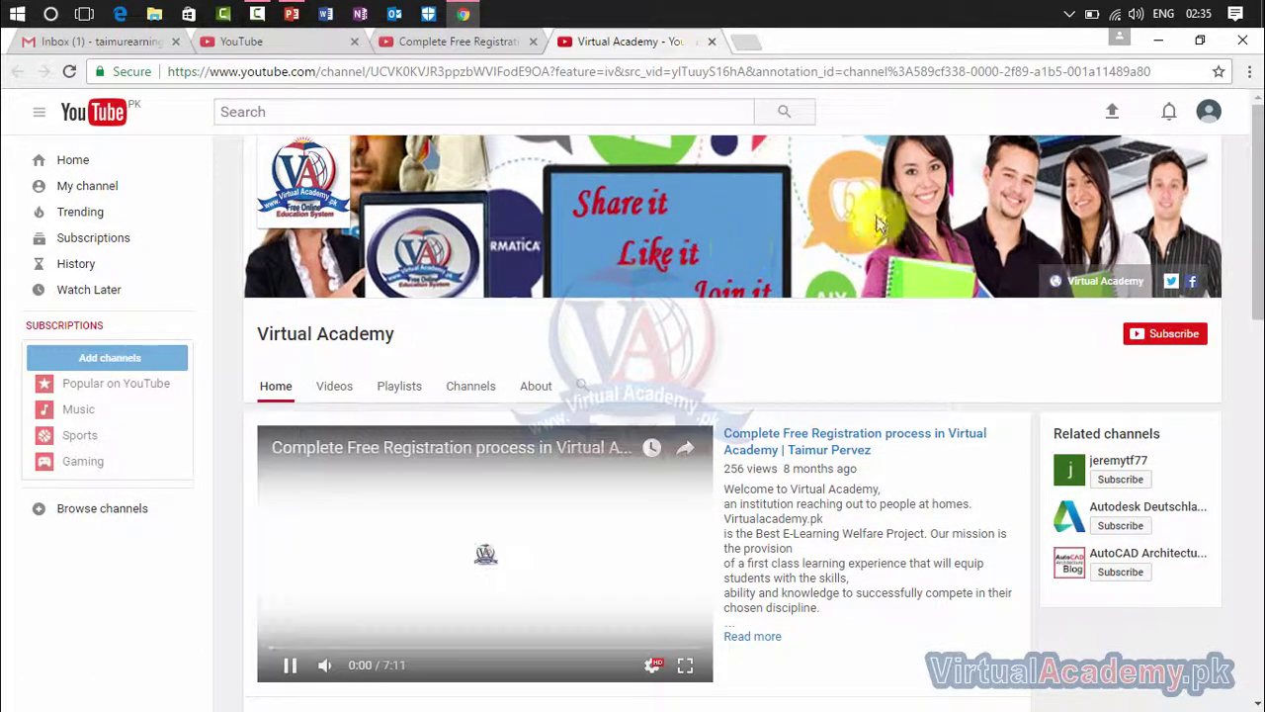
- Pause the featured video, subscribe to Virtual Academy, and keep subscriptions public
left_click(293, 665)
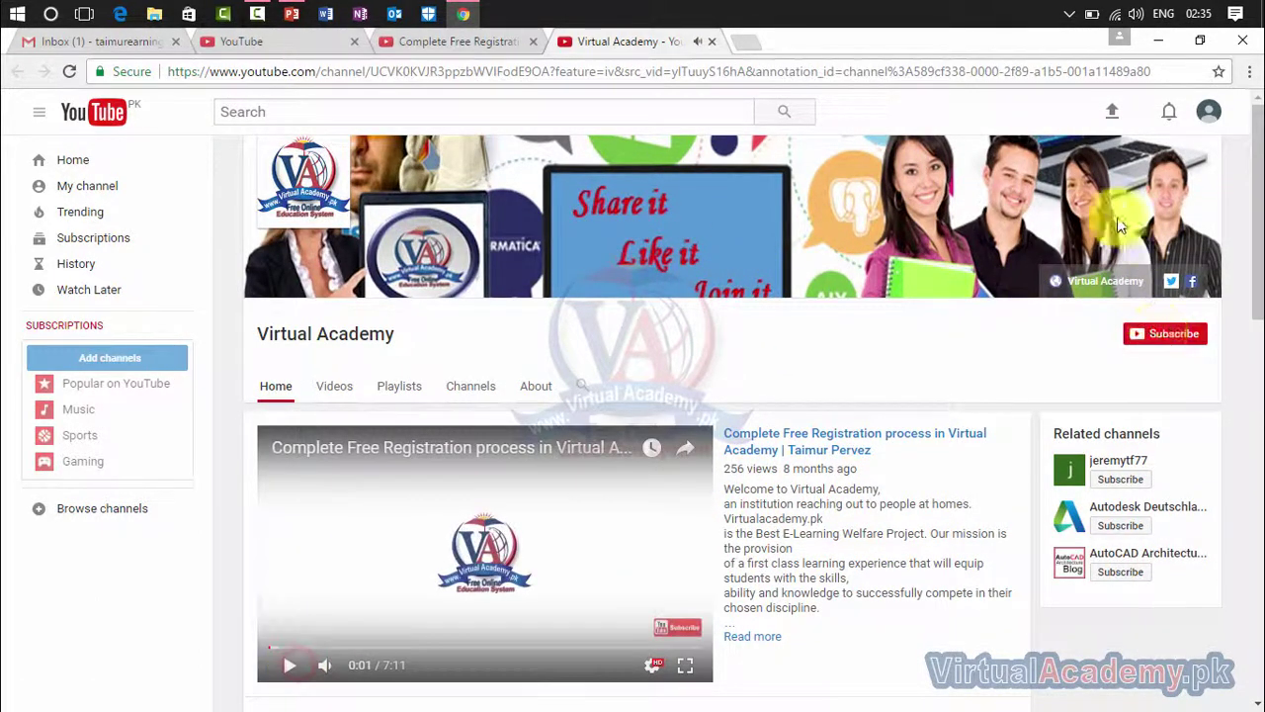
left_click(1176, 336)
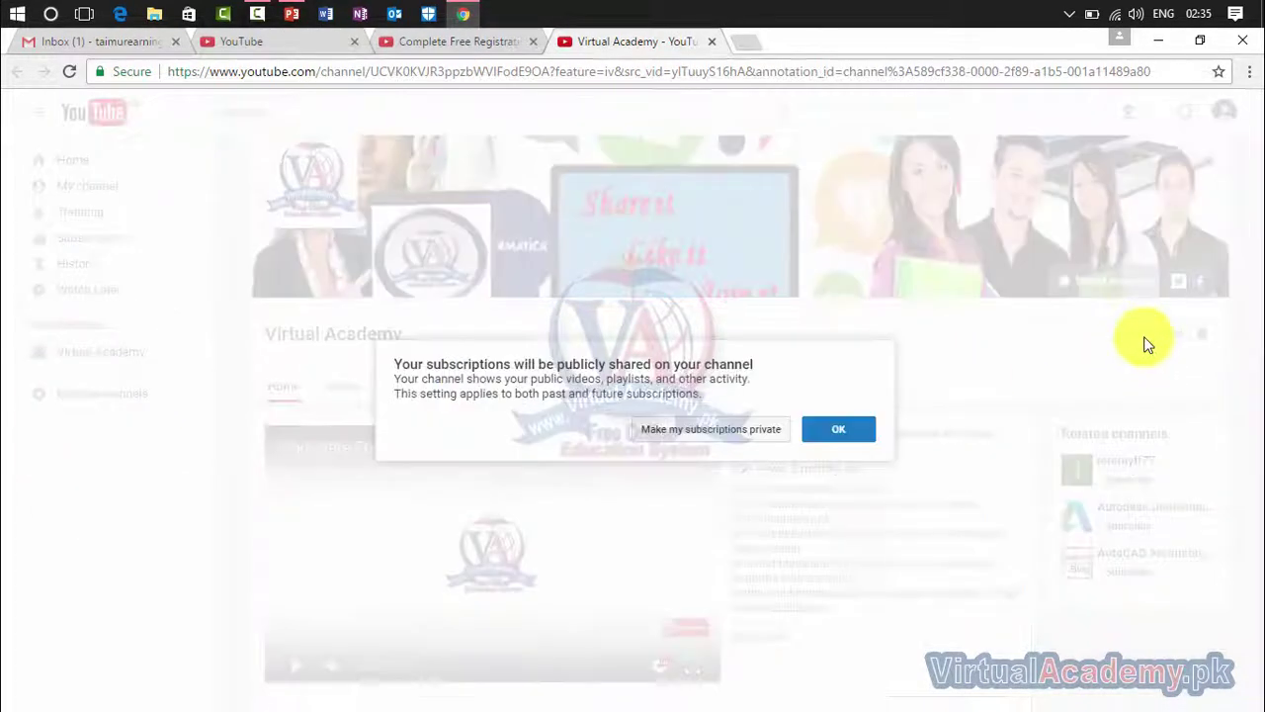
left_click(852, 438)
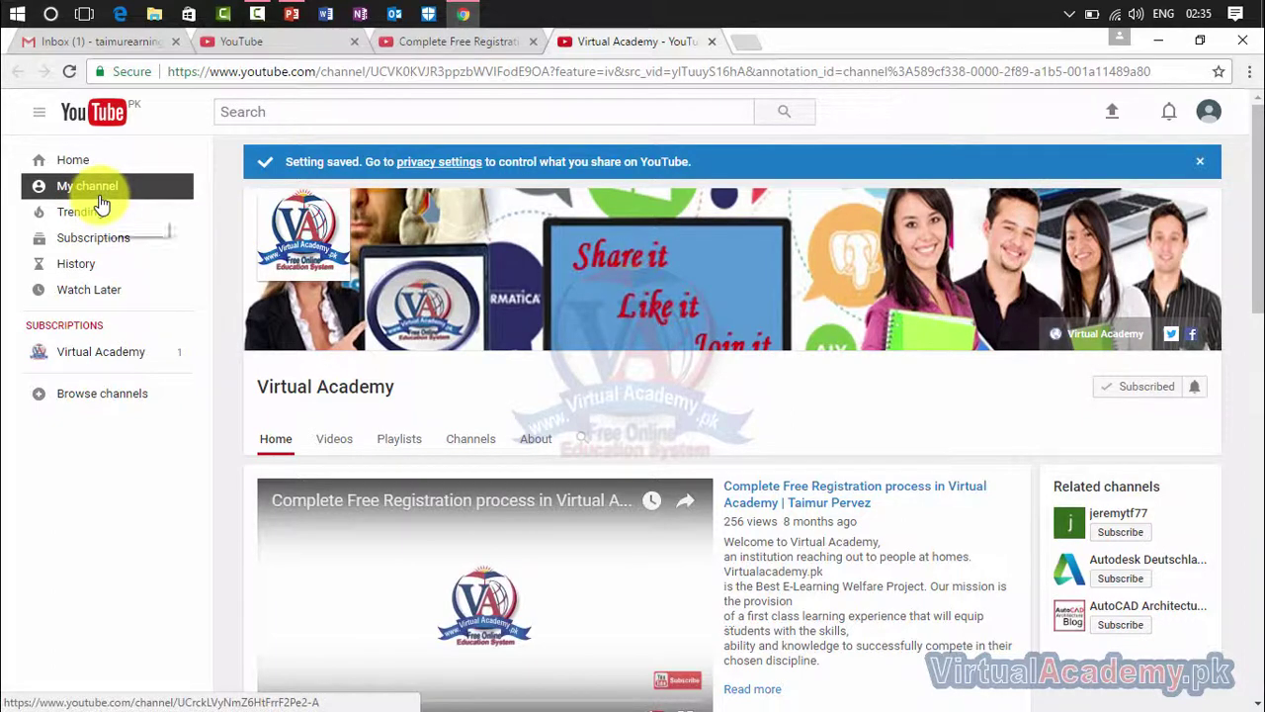
- Browse the Virtual Academy playlists, then close the Facebook redirect and channel tabs
left_click(413, 448)
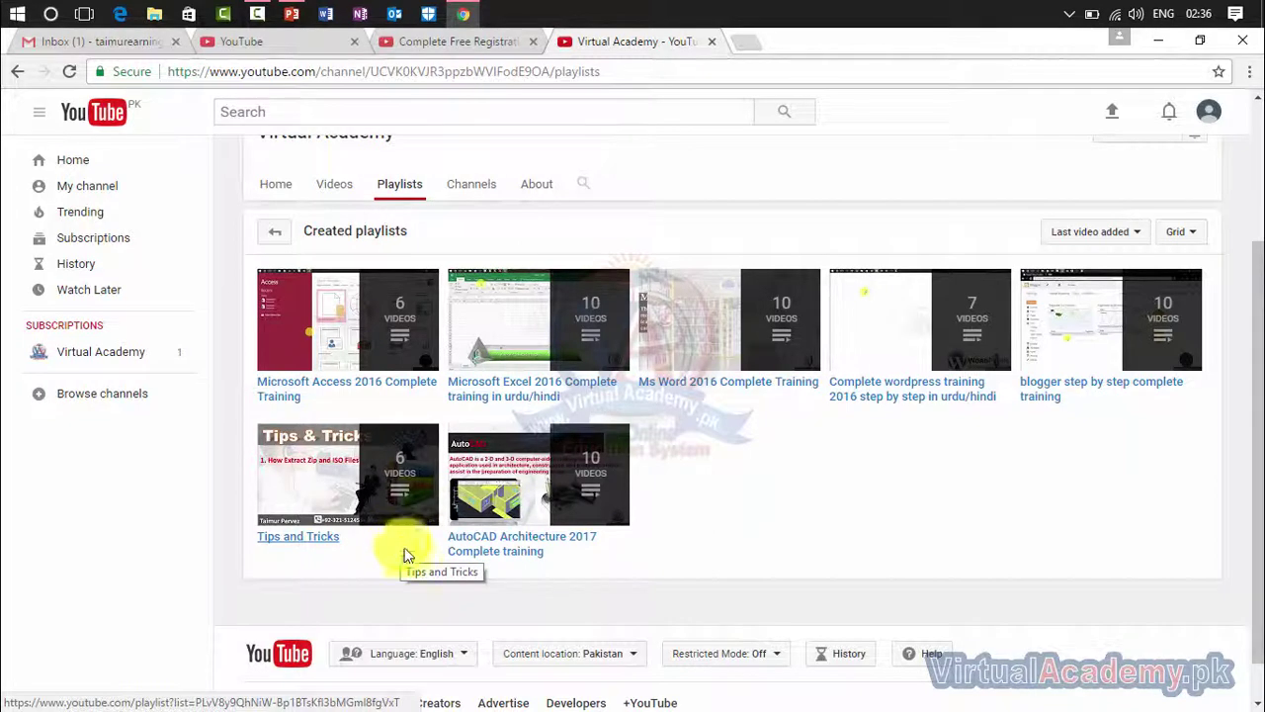
mouse_move(613, 488)
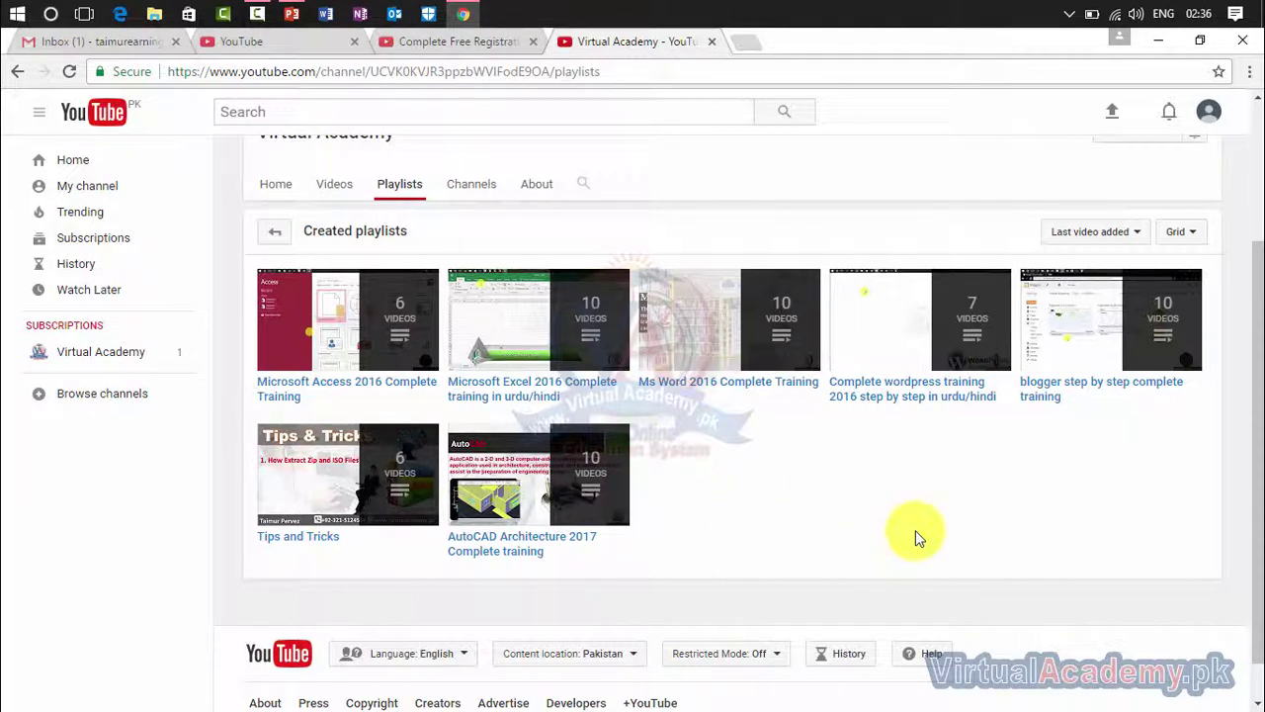
scroll(915, 530, "up", 2)
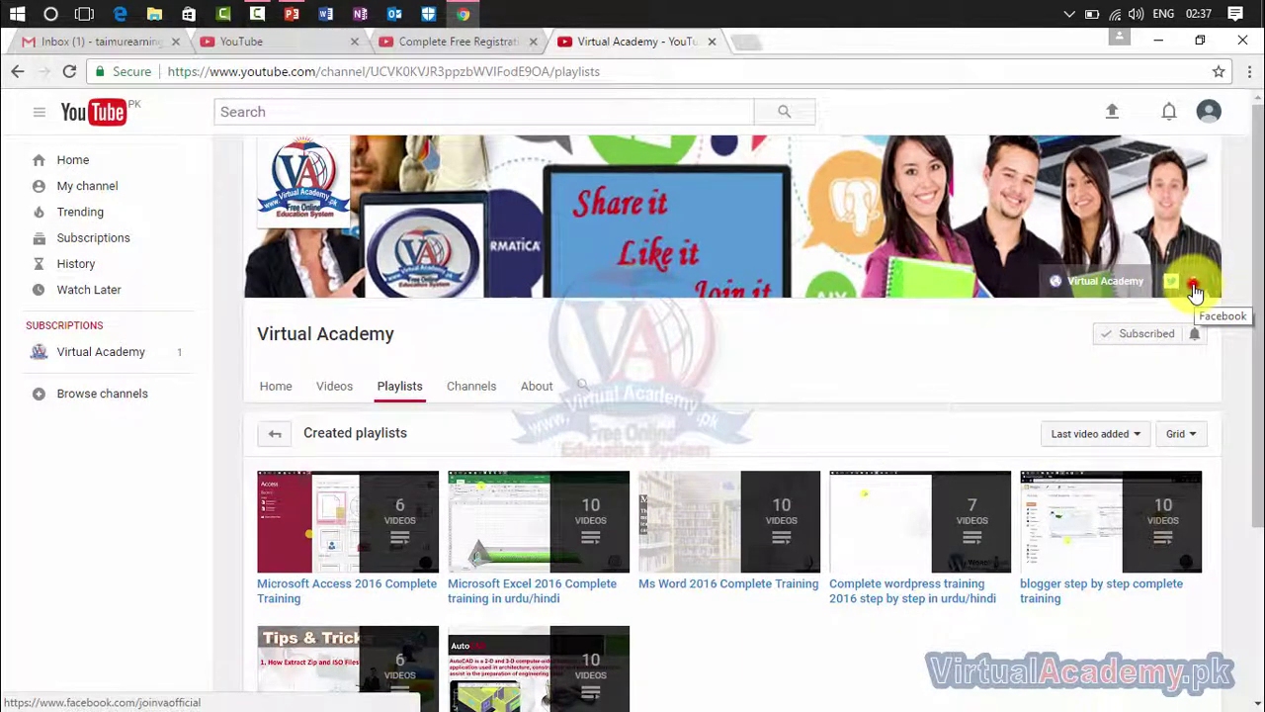
left_click(1194, 290)
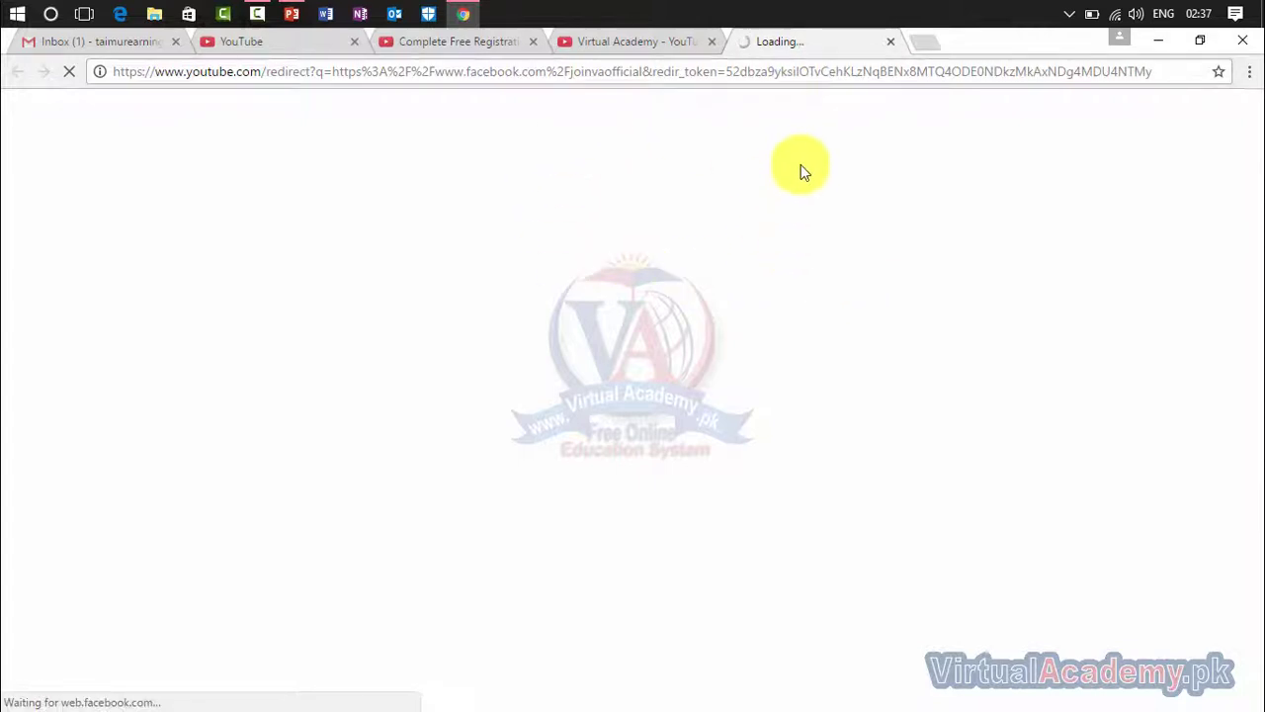
left_click(889, 42)
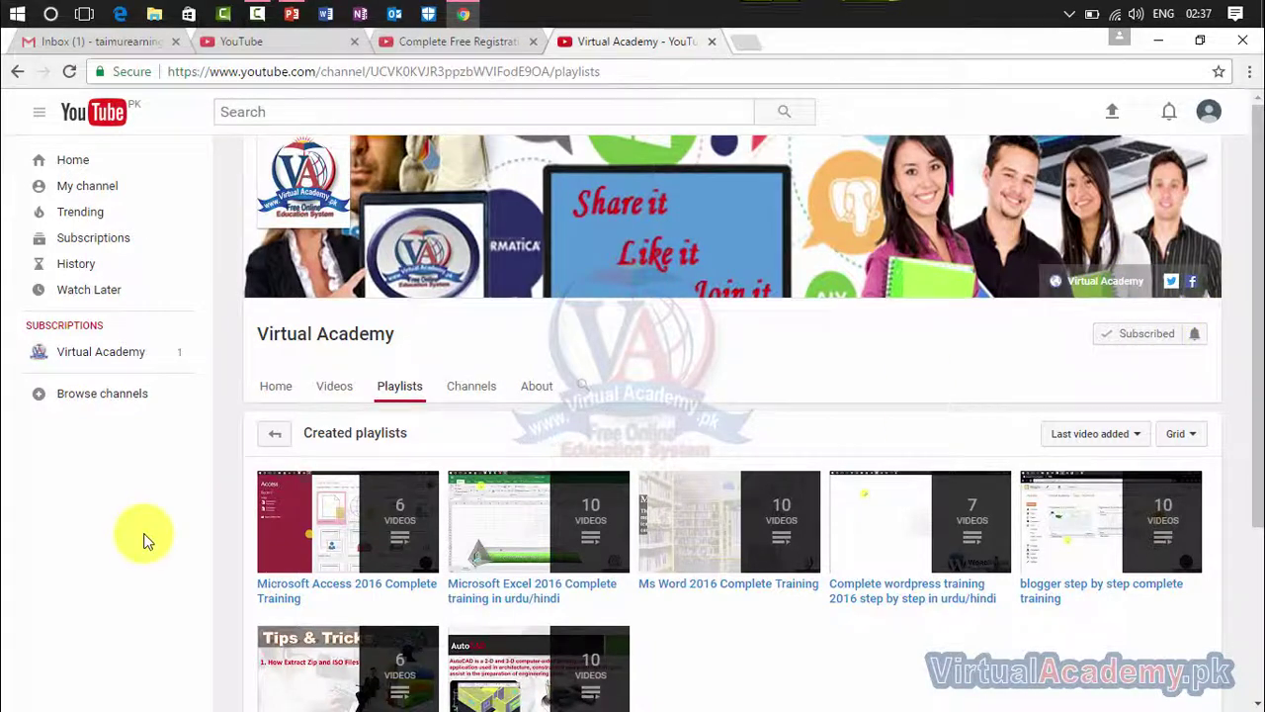
left_click(711, 41)
- Close the registration tab and set the Advanced channel keywords to 'Online earning Tips and Tricks'
left_click(532, 43)
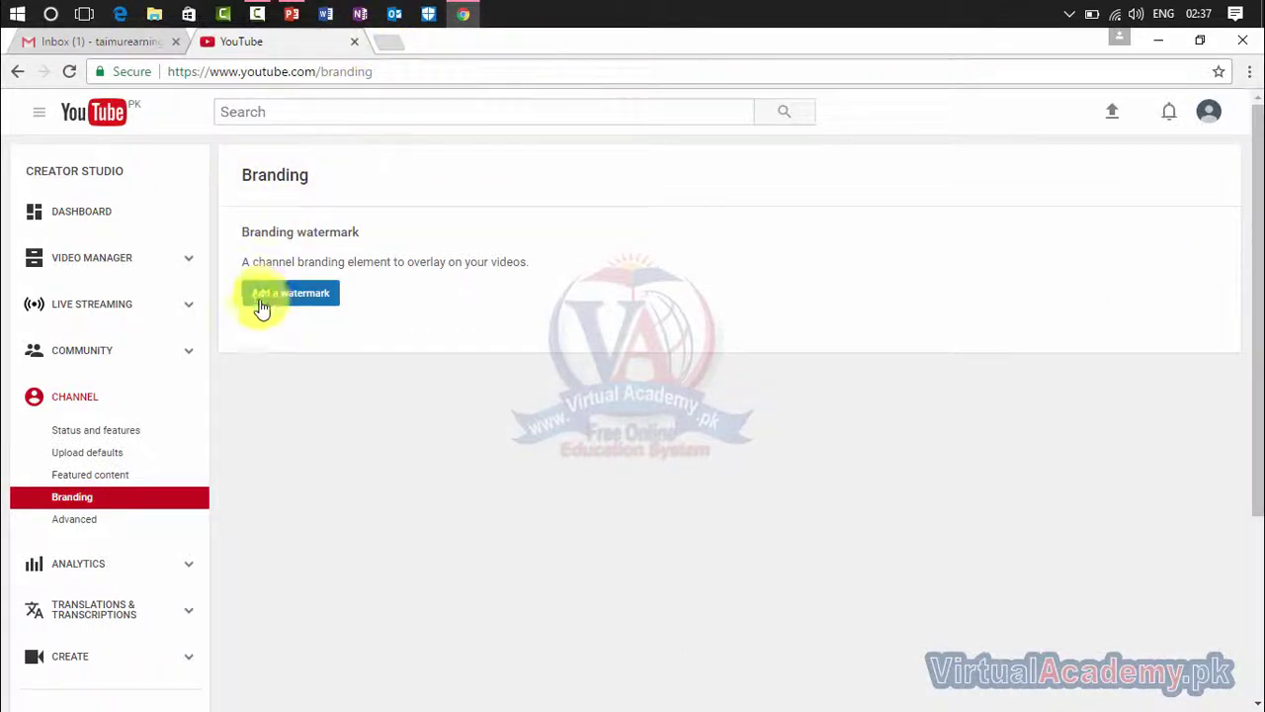
left_click(67, 530)
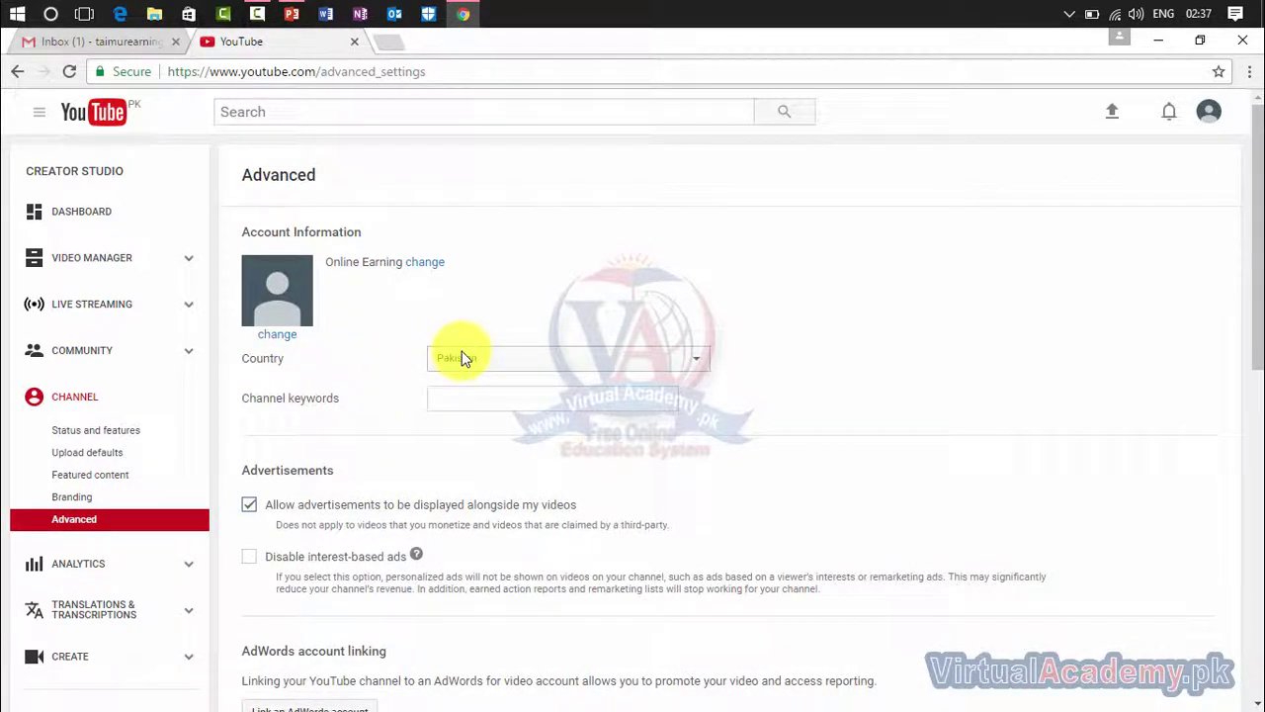
left_click(457, 395)
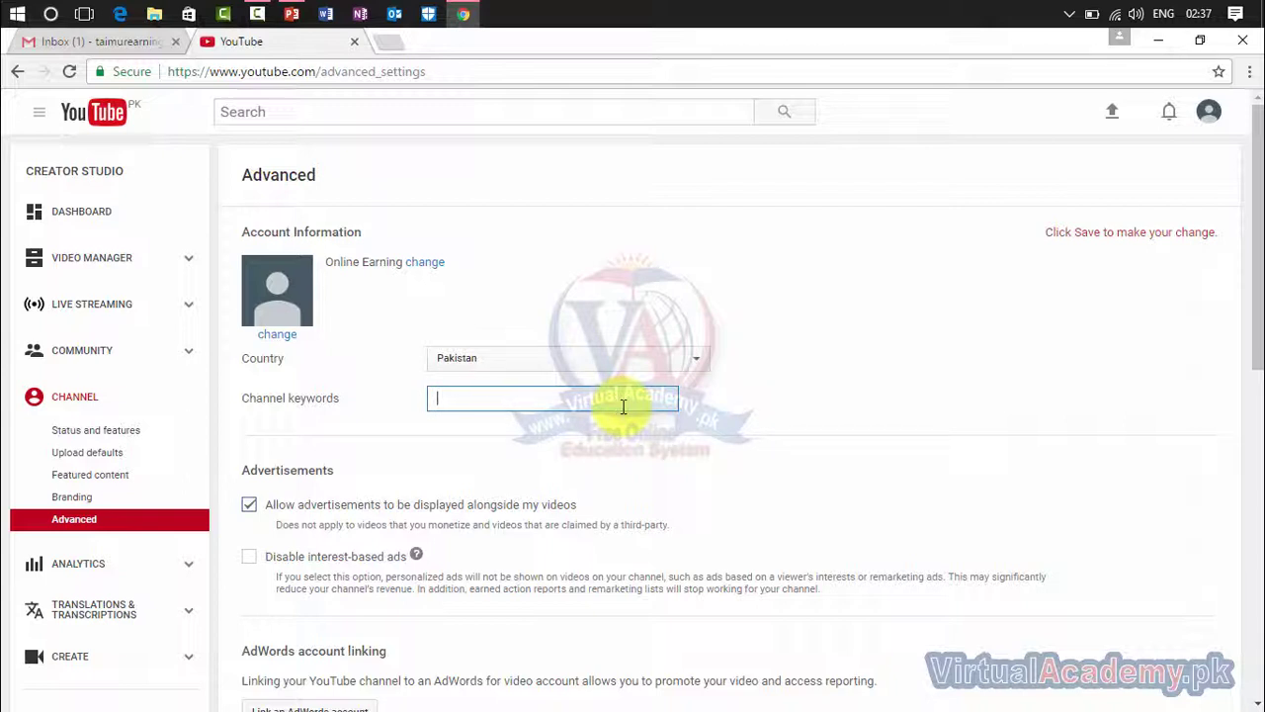
type("Onlin")
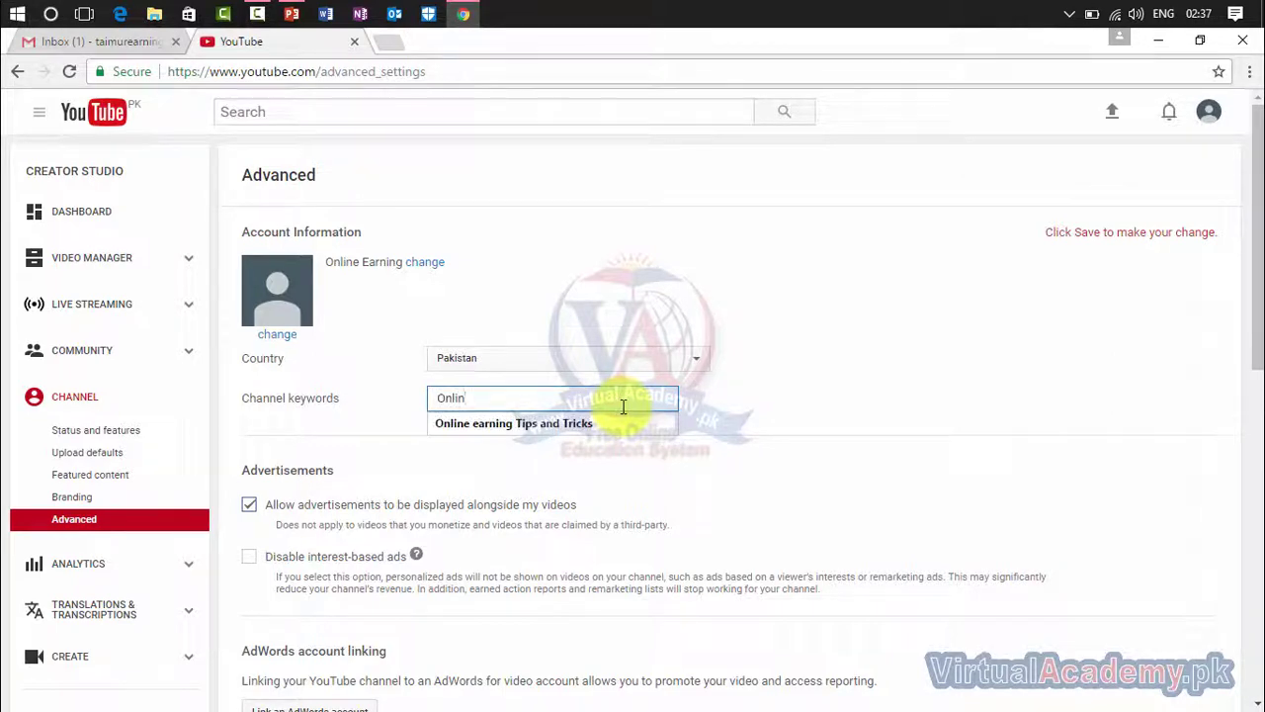
key("Down")
key("Return")
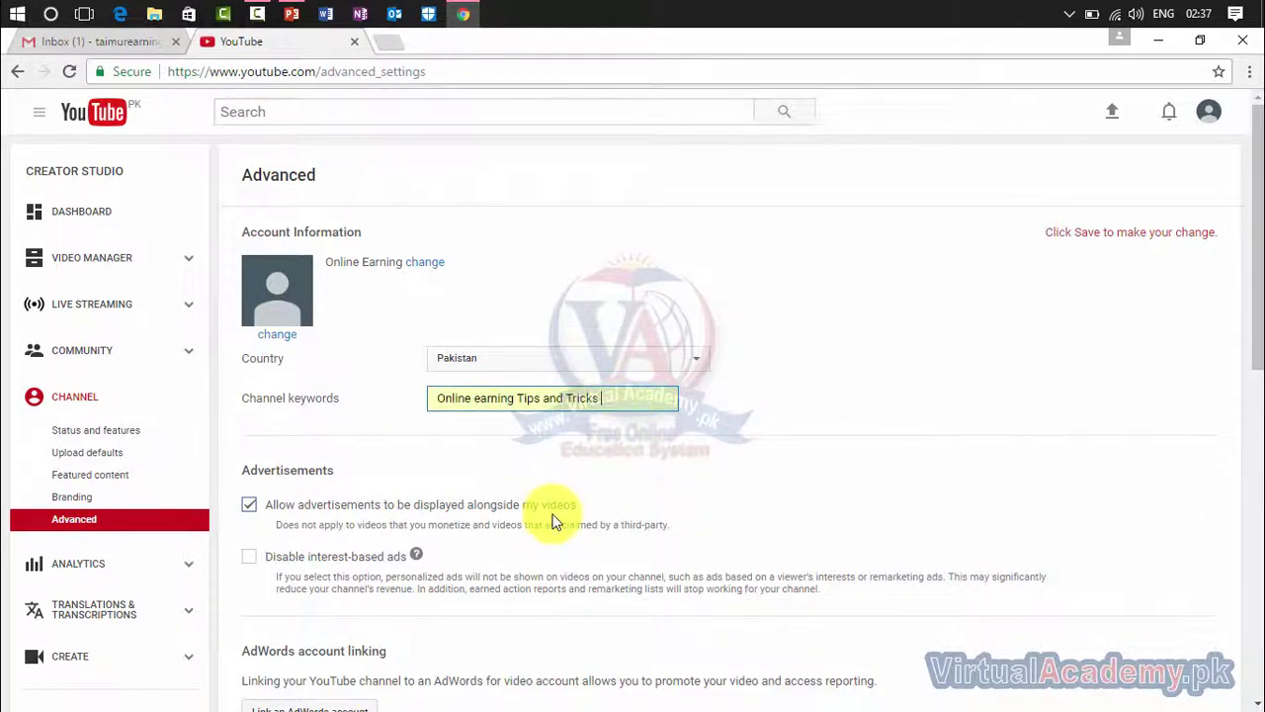
- Check the associated website field and review the remaining advanced channel settings
scroll(553, 522, "down", 5)
scroll(550, 508, "up", 2)
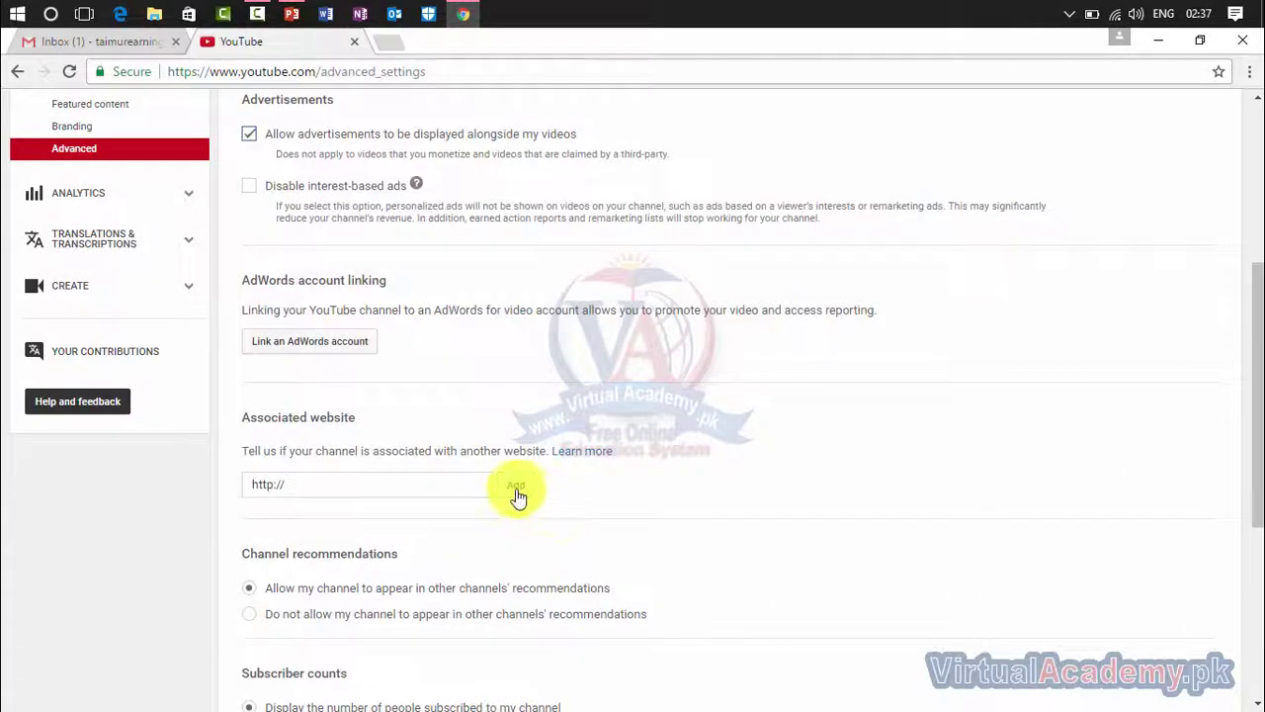
left_click(296, 485)
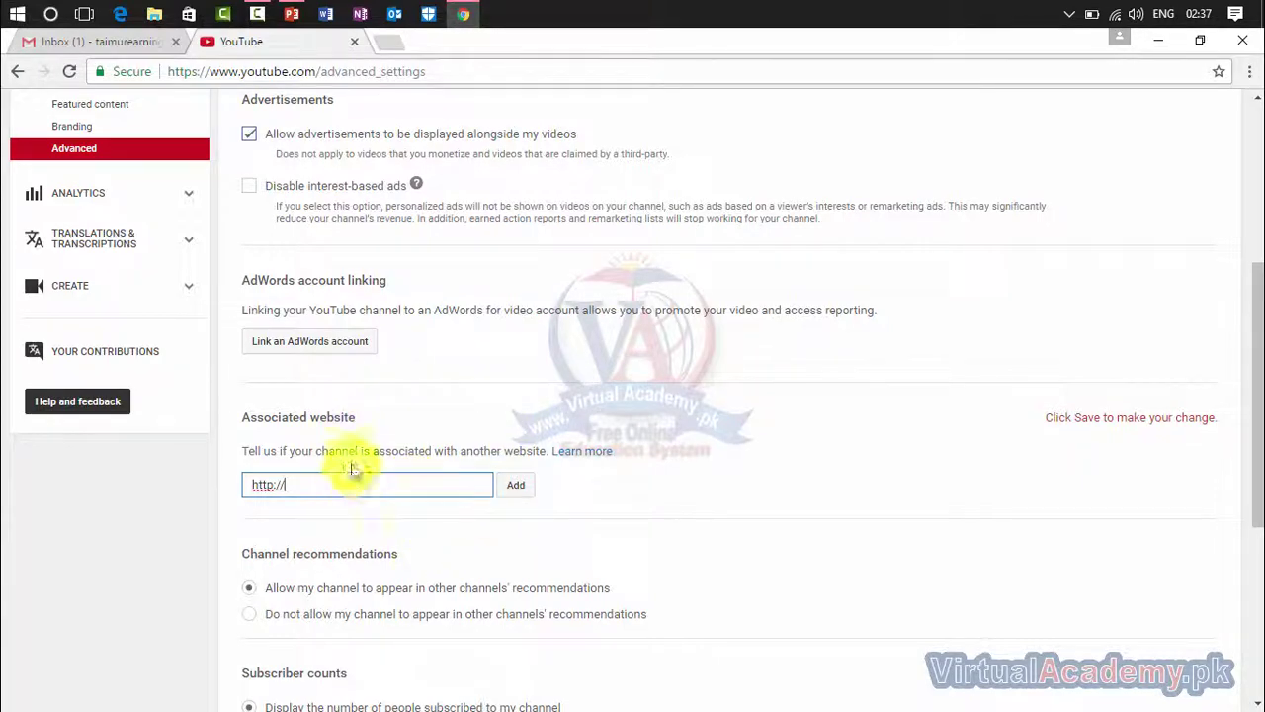
scroll(353, 471, "up", 2)
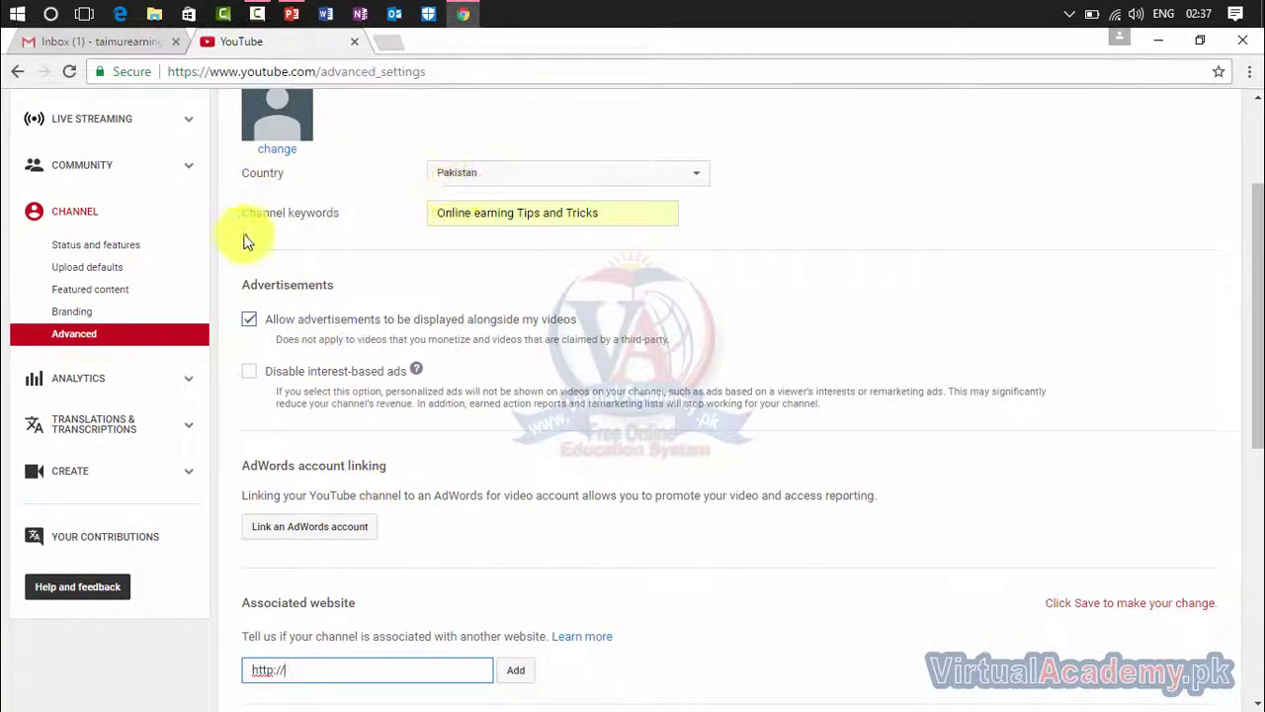
left_click(248, 324)
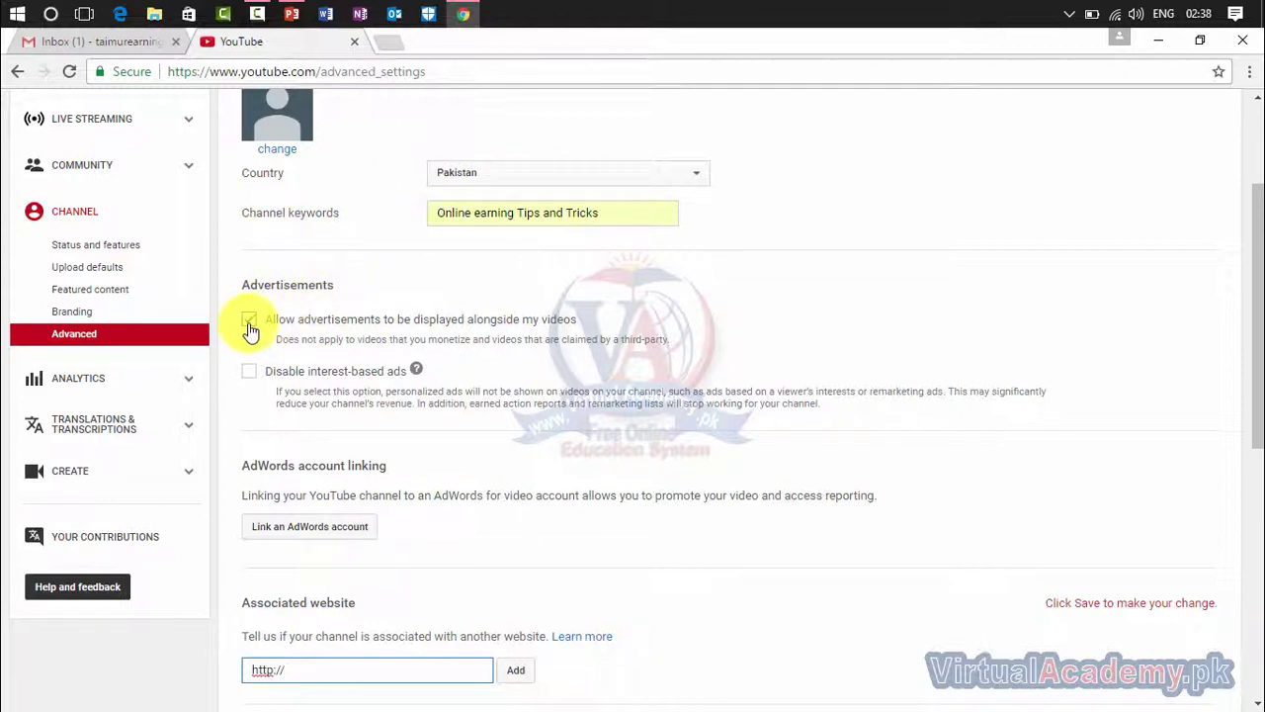
scroll(253, 326, "down", 3)
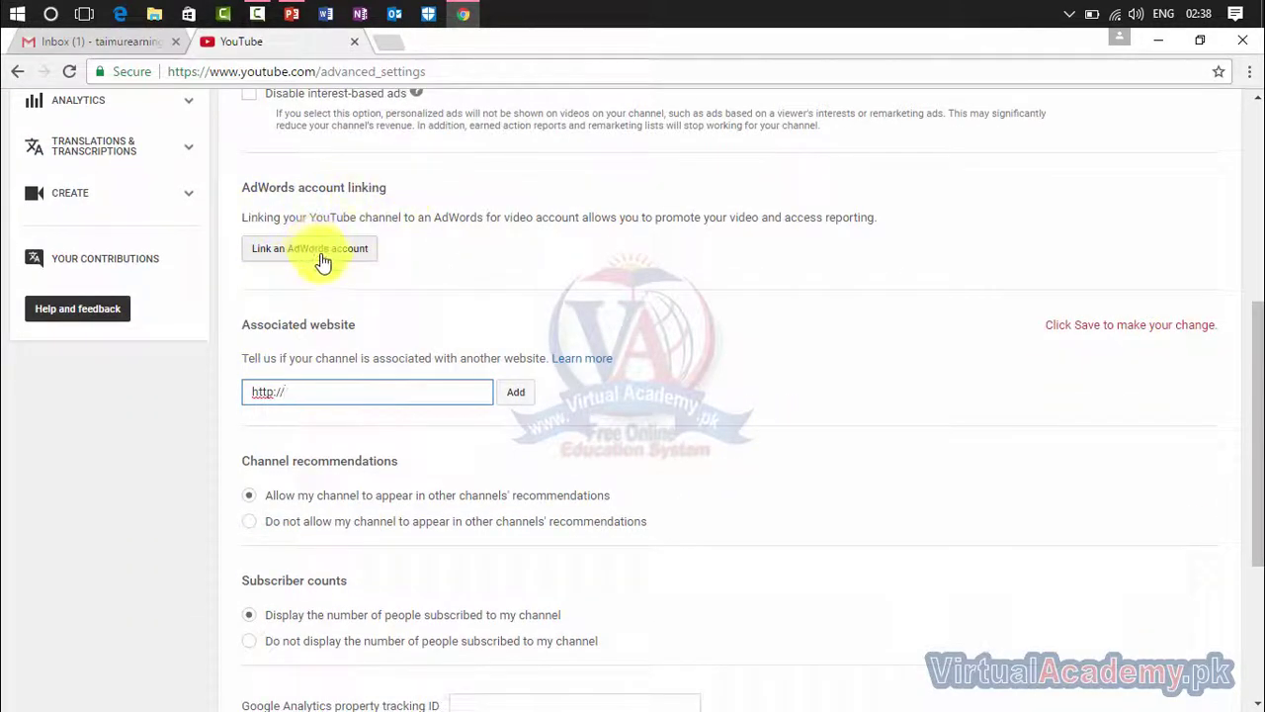
scroll(331, 265, "down", 2)
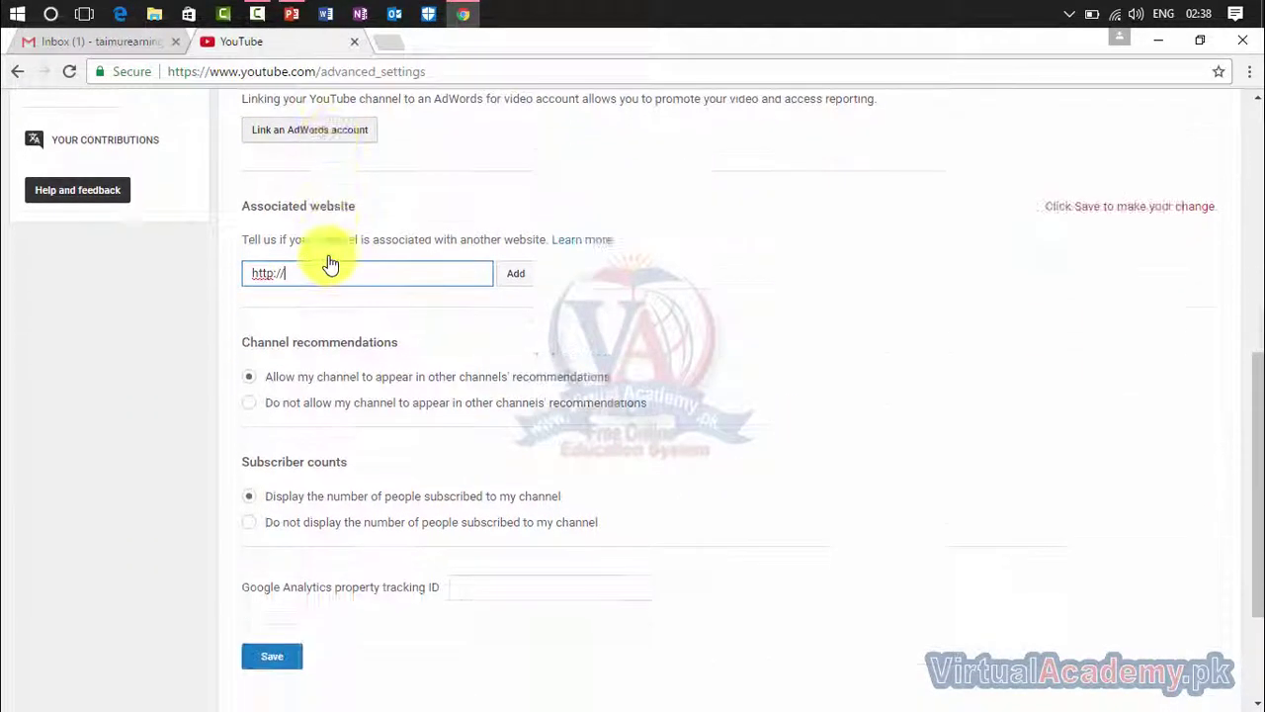
left_click(352, 208)
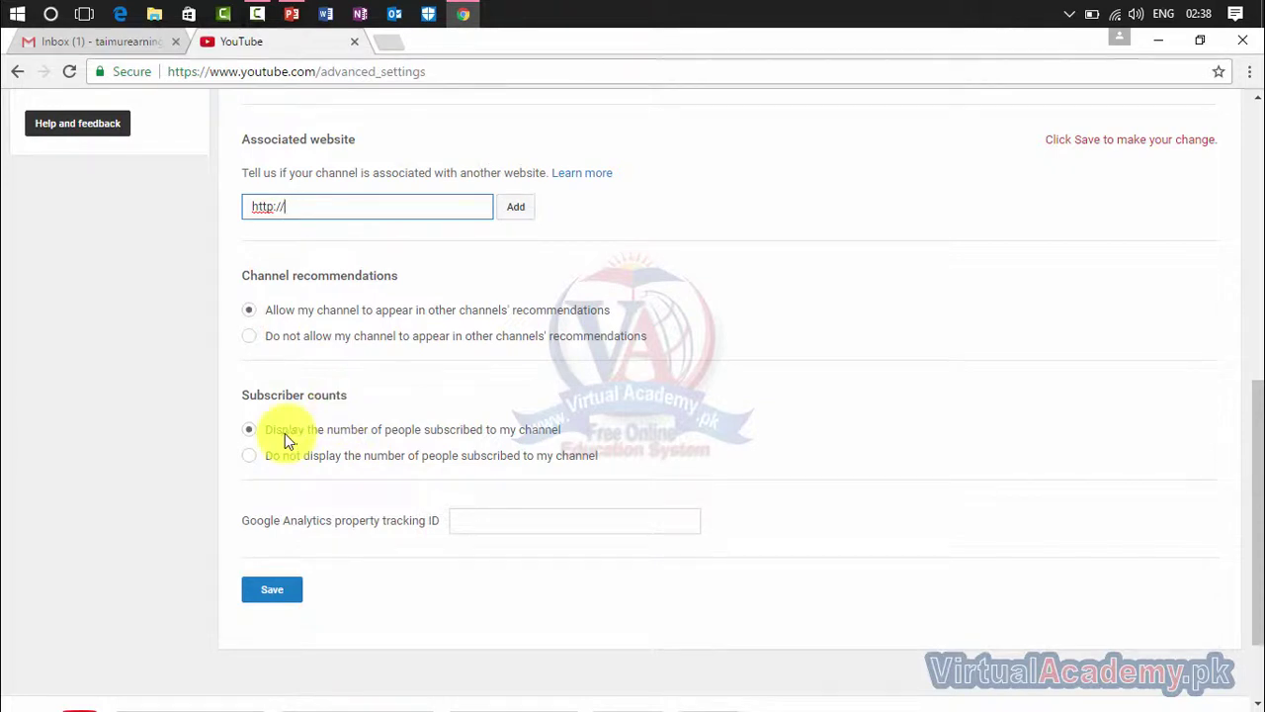
left_click(311, 455)
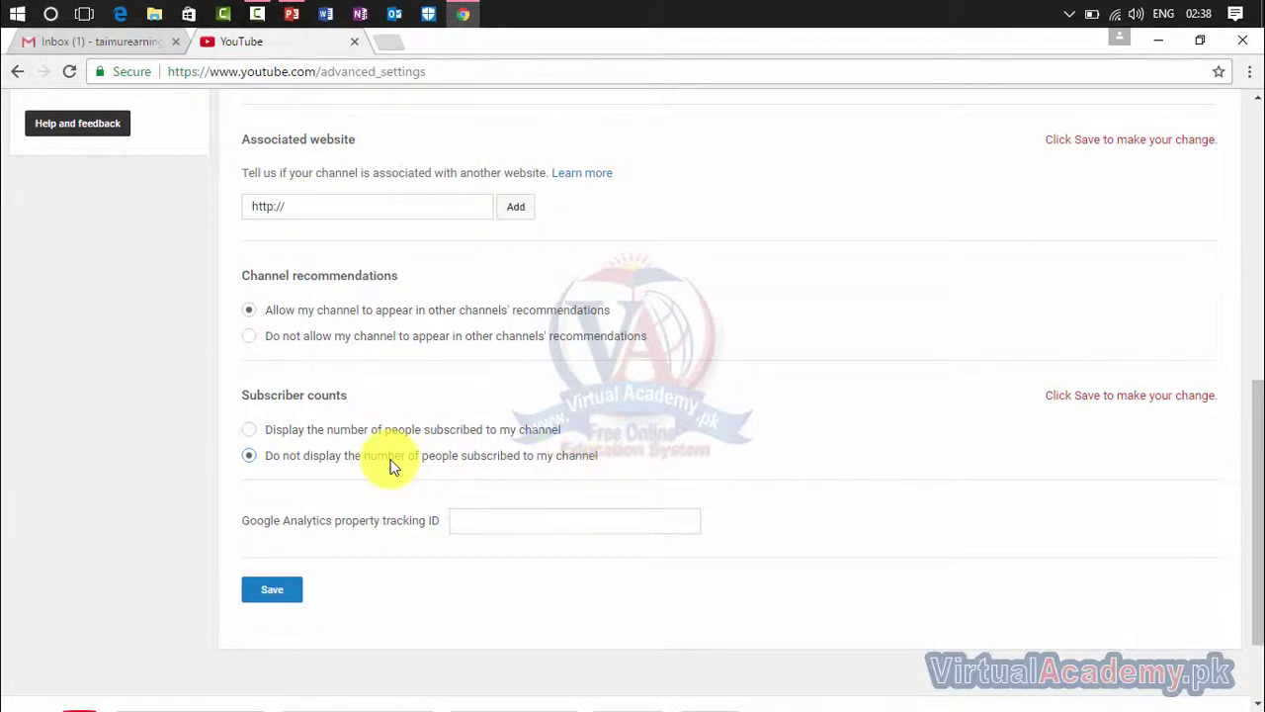
left_click(312, 430)
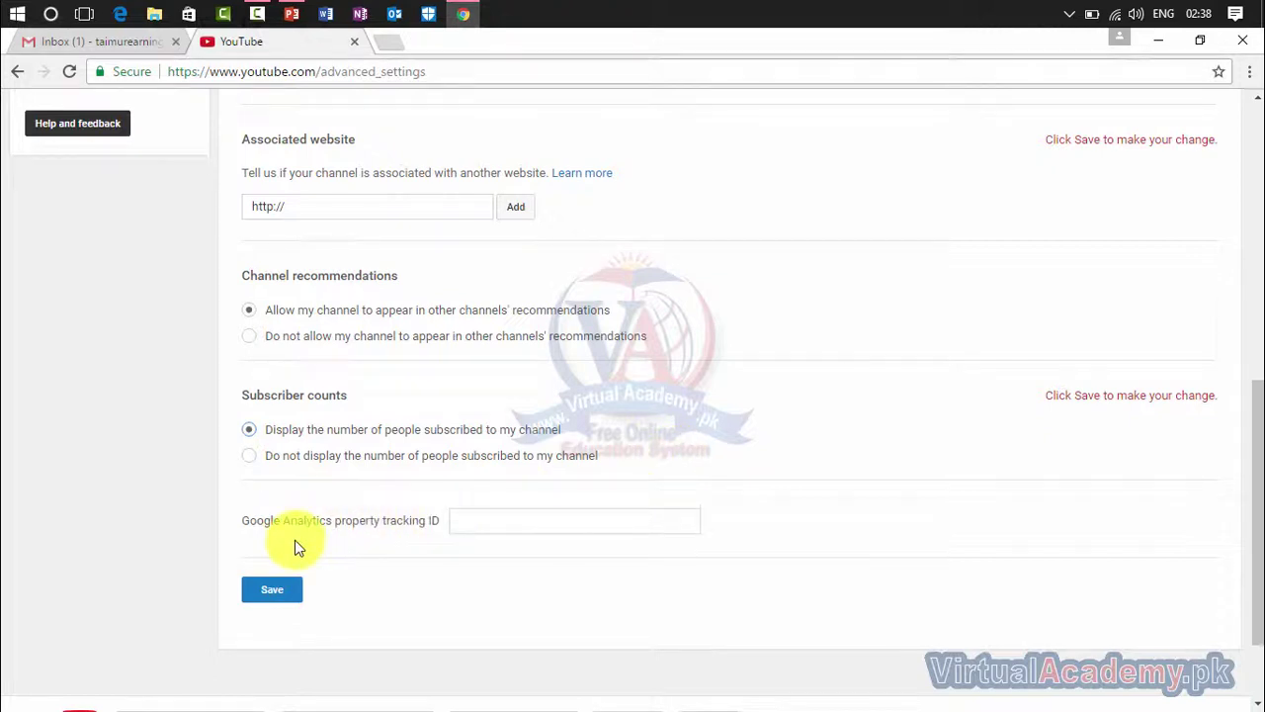
left_click(484, 529)
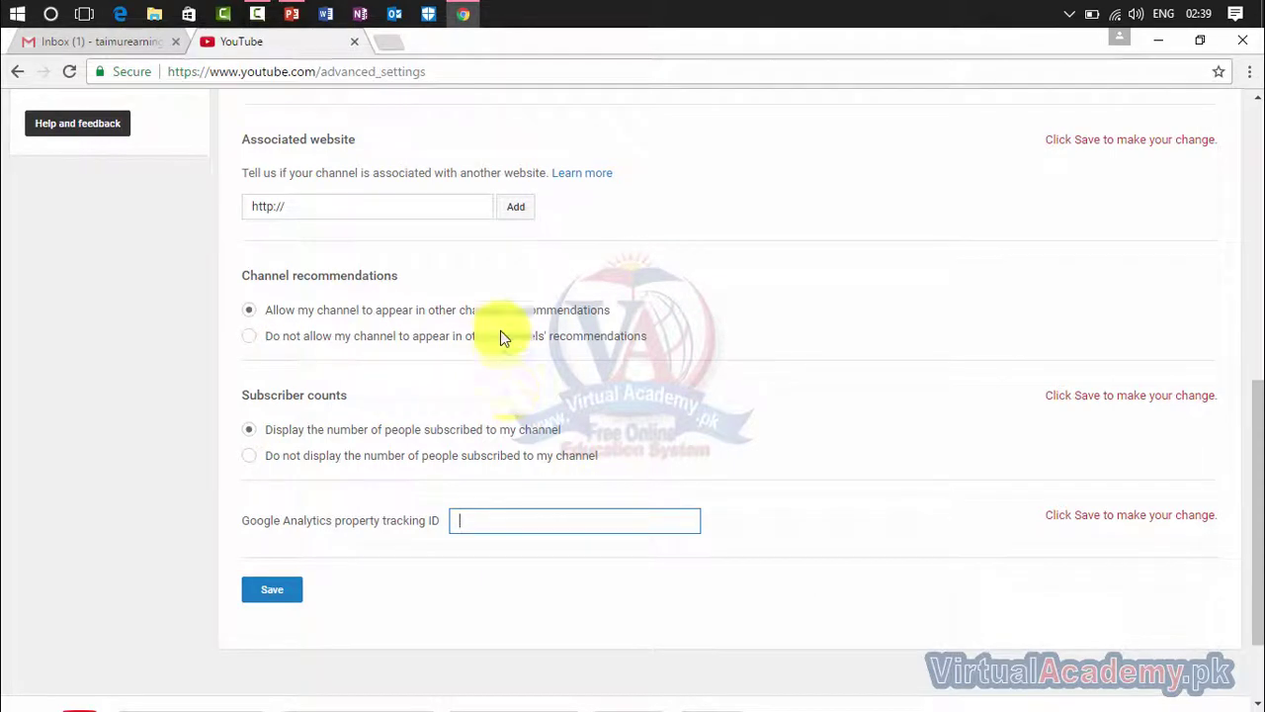
scroll(524, 468, "up", 4)
scroll(523, 468, "up", 3)
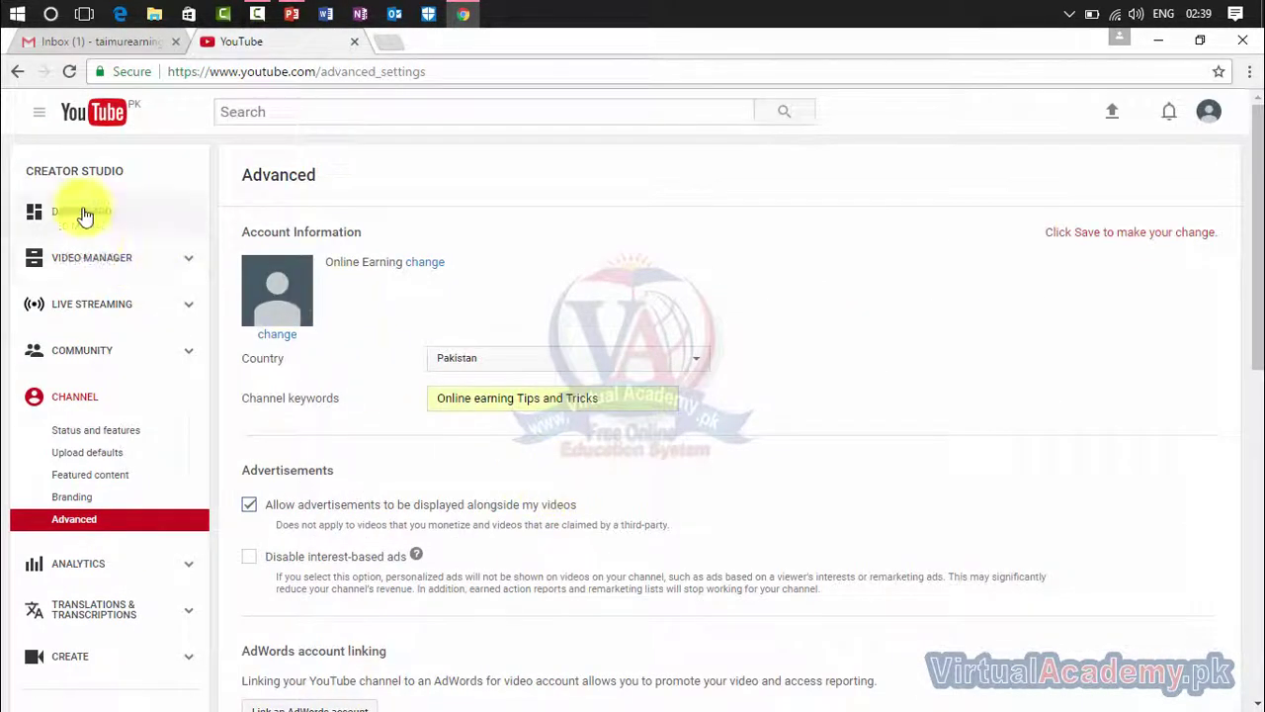
- Go to the Online Earning channel via My channel and view its Virtual Academy subscription
left_click(36, 115)
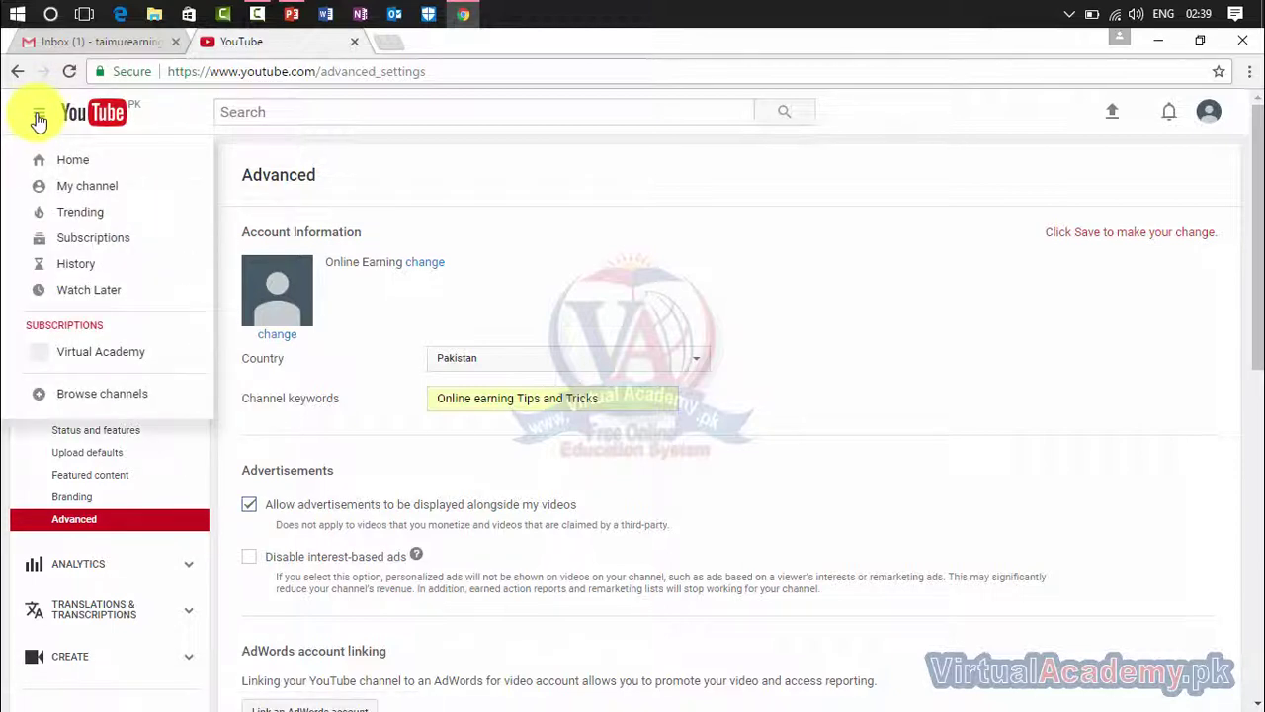
left_click(72, 185)
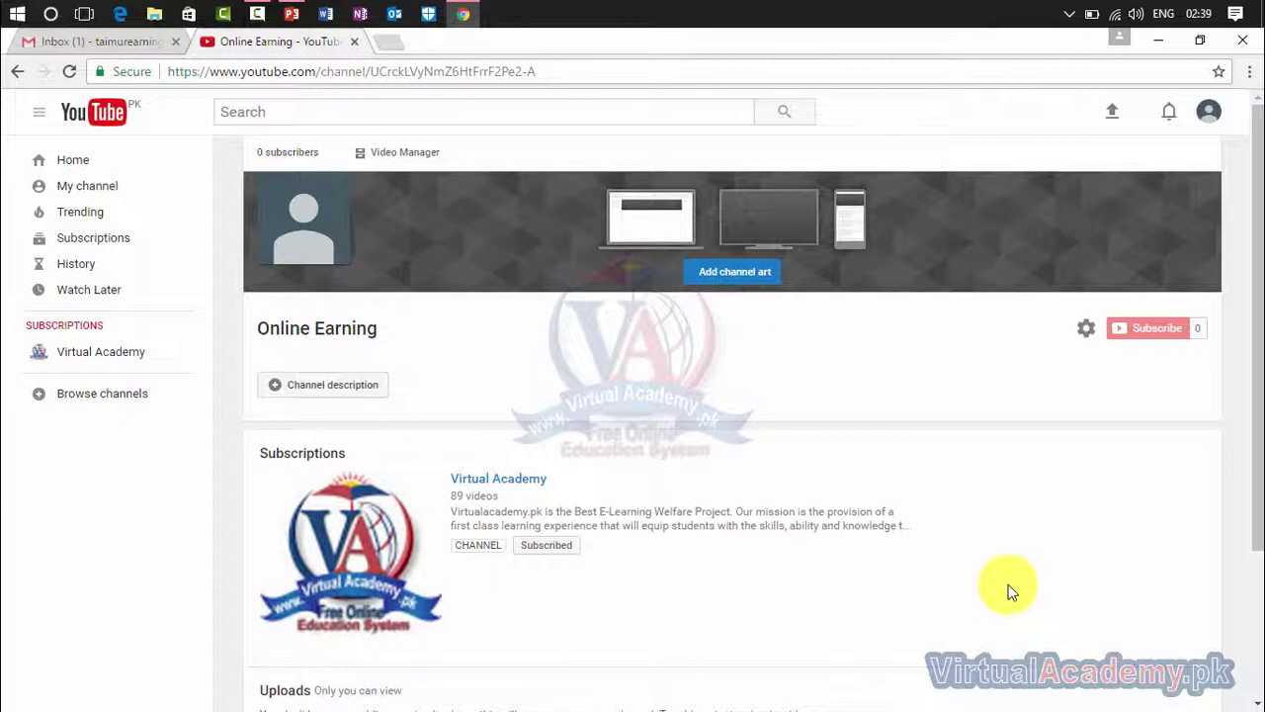
scroll(1008, 589, "down", 2)
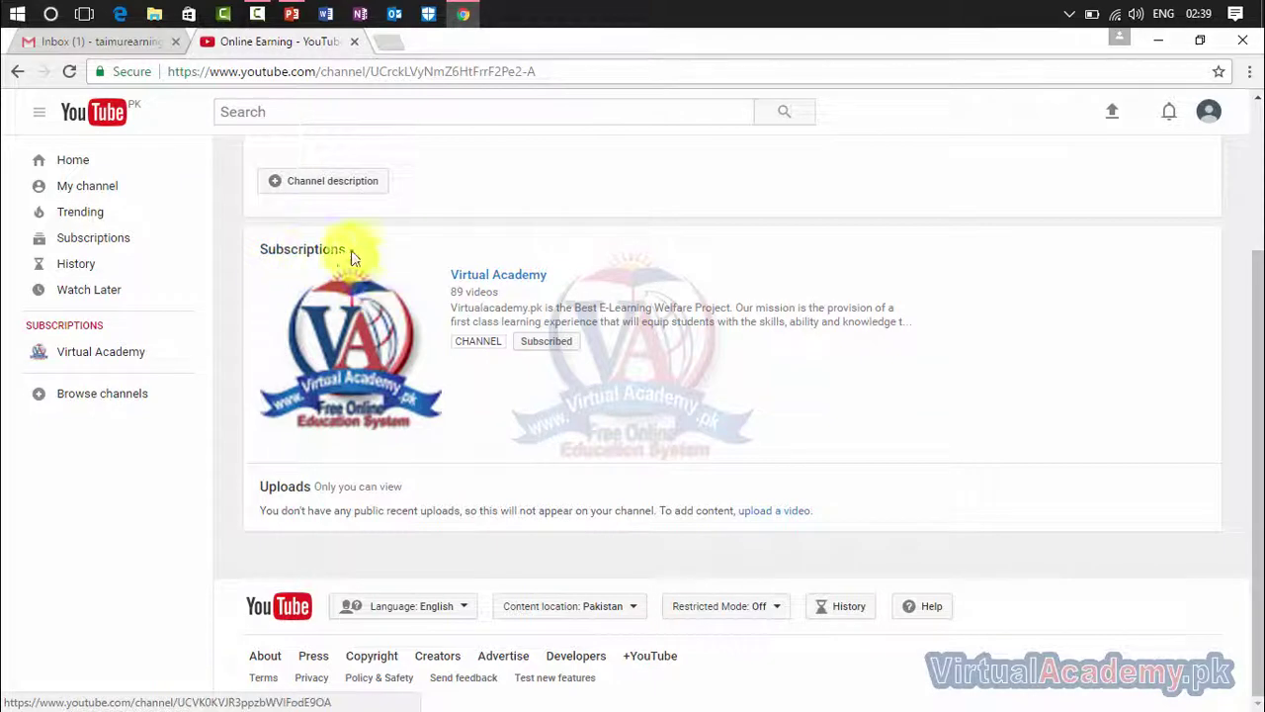
left_click(469, 339)
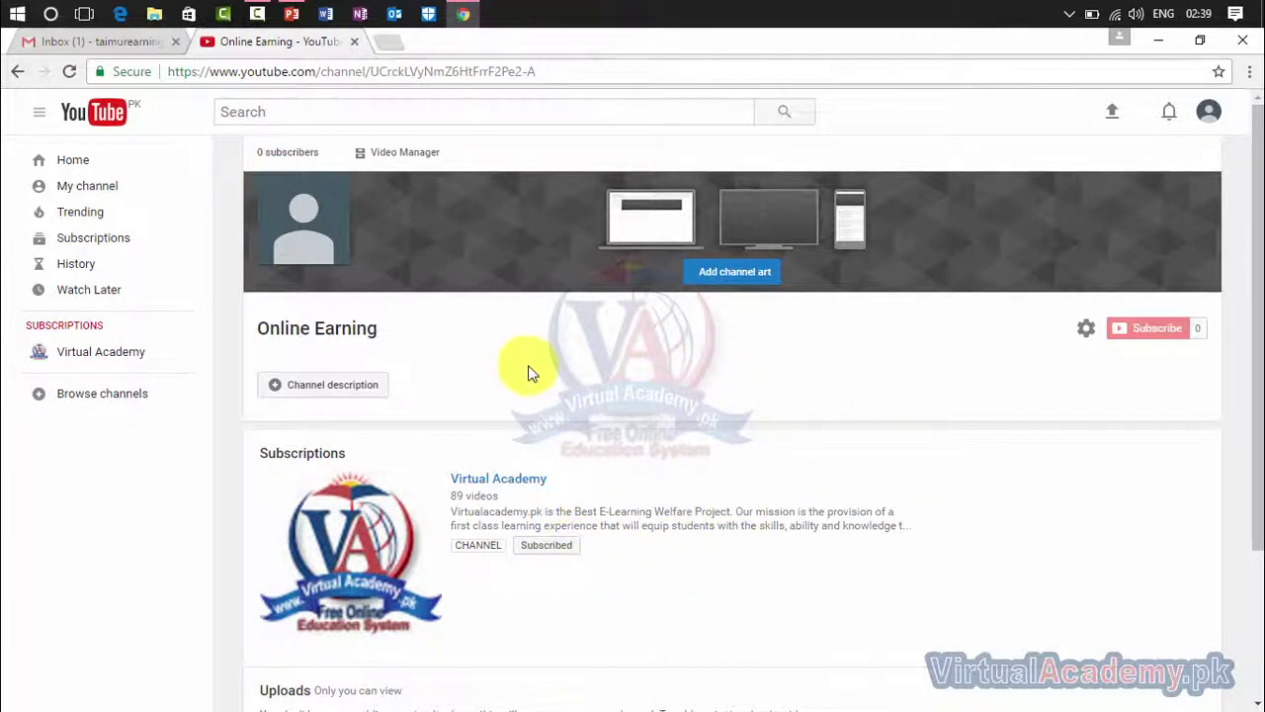
mouse_move(340, 264)
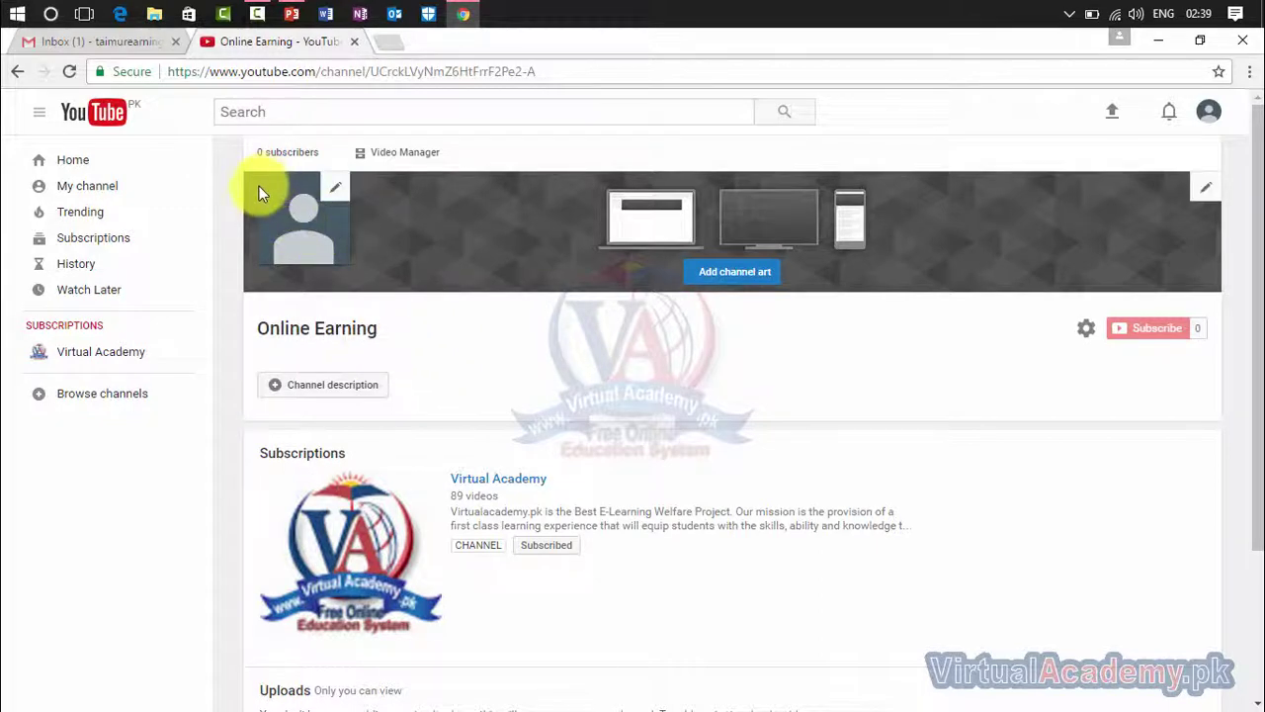